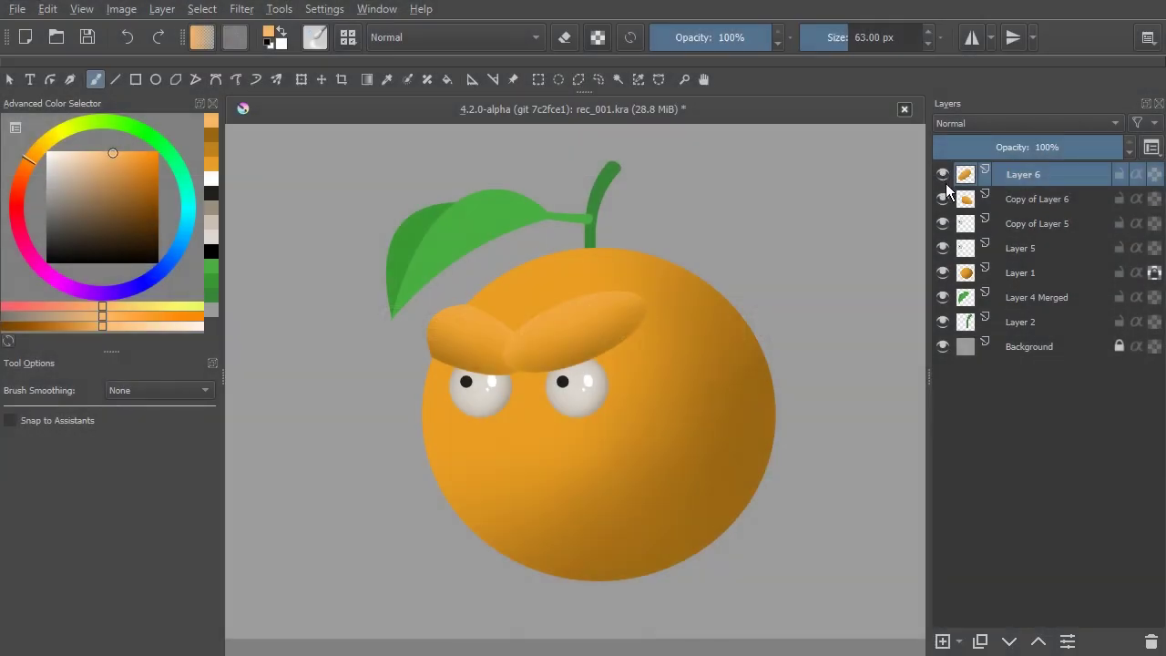
- Add a new layer and outline a wide, snarling mouth below the eyes as a closed curved path selection
{"action": "left_click", "coordinate": [941, 640]}
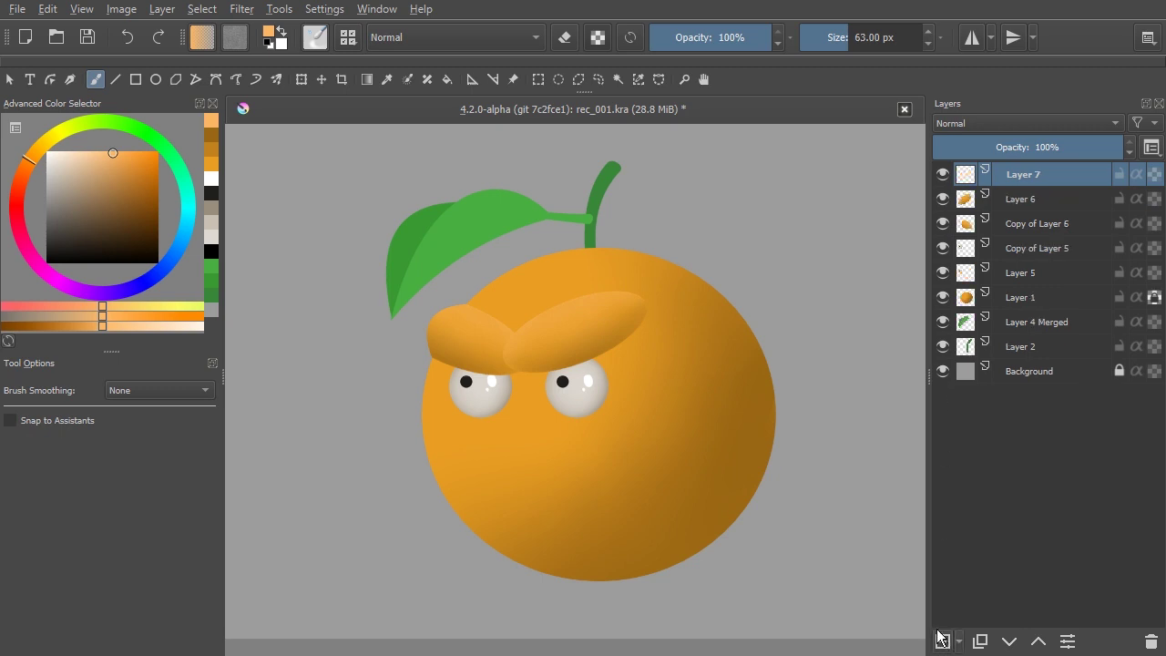
{"action": "left_click_drag", "start_coordinate": [601, 455], "coordinate": [546, 408]}
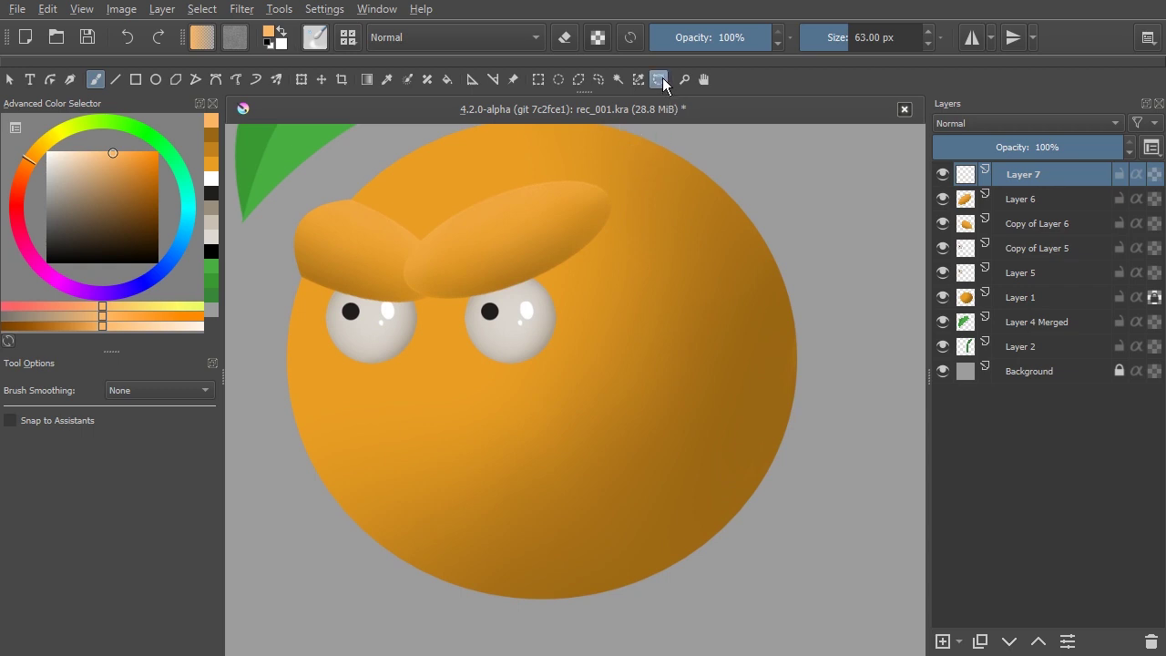
{"action": "left_click", "coordinate": [660, 80]}
{"action": "left_click", "coordinate": [401, 395]}
{"action": "left_click_drag", "start_coordinate": [450, 435], "coordinate": [568, 422]}
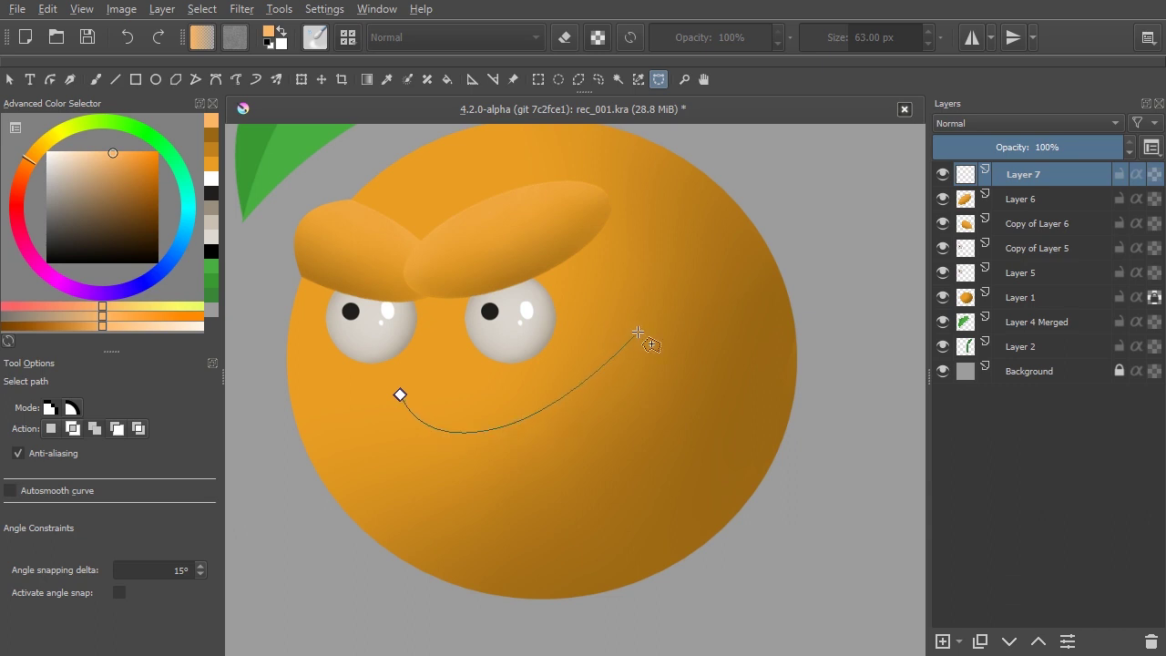
{"action": "left_click_drag", "start_coordinate": [709, 383], "coordinate": [825, 512]}
{"action": "left_click_drag", "start_coordinate": [516, 517], "coordinate": [461, 505]}
{"action": "left_click", "coordinate": [425, 506]}
{"action": "left_click_drag", "start_coordinate": [431, 474], "coordinate": [421, 447]}
{"action": "left_click", "coordinate": [400, 395]}
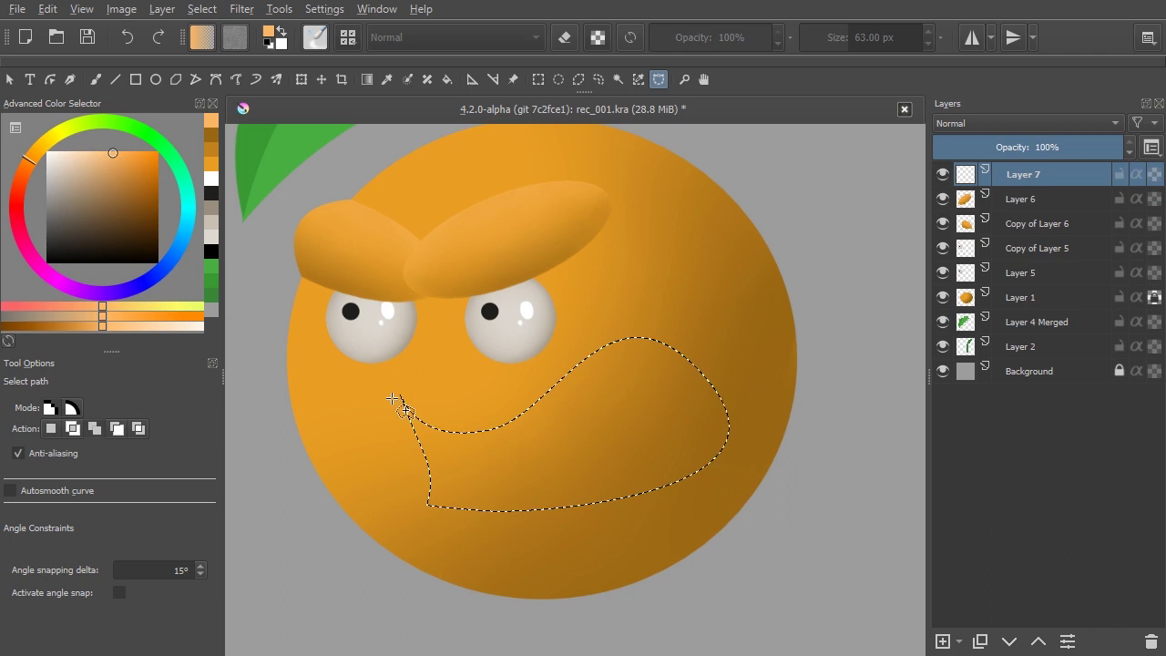
- Subtract a path-shaped area from the left edge of the mouth selection to refine its corner
{"action": "scroll", "coordinate": [528, 459], "scroll_direction": "down", "scroll_amount": 1}
{"action": "scroll", "coordinate": [521, 486], "scroll_direction": "up", "scroll_amount": 2}
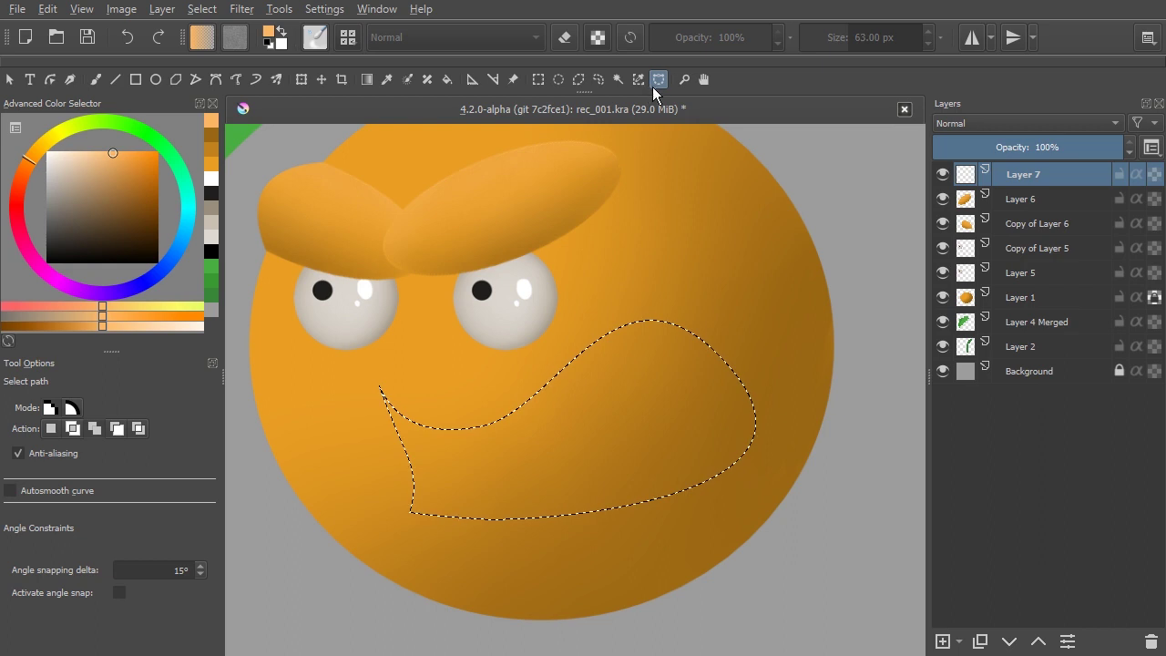
{"action": "key", "text": "a"}
{"action": "left_click_drag", "start_coordinate": [441, 485], "coordinate": [409, 433]}
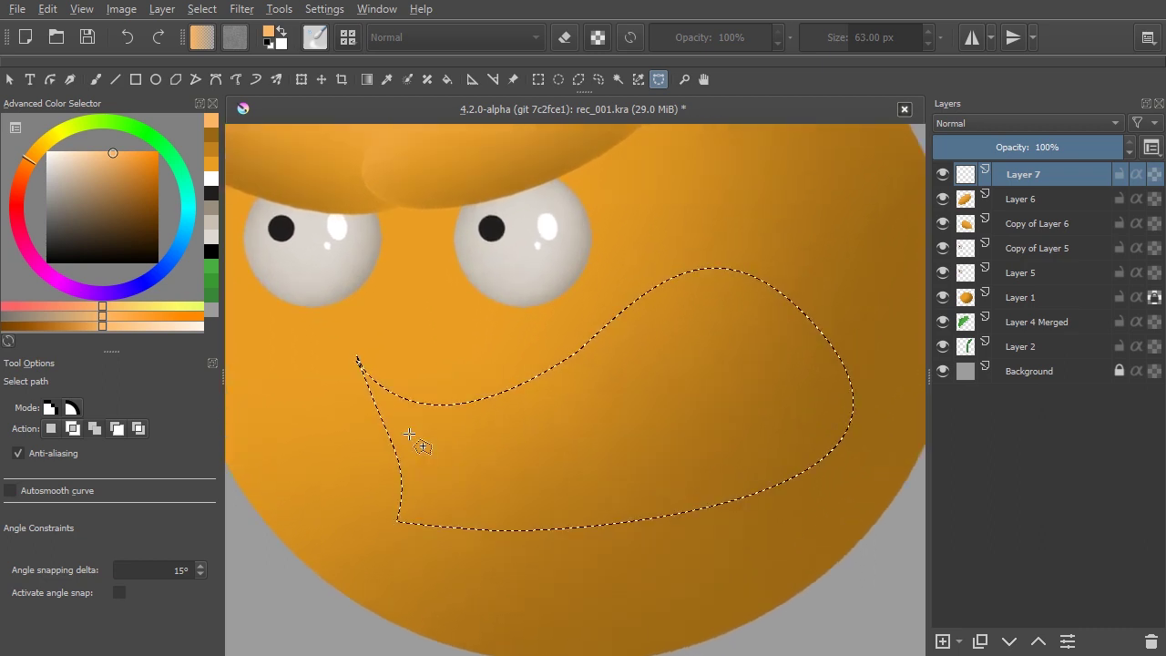
{"action": "key", "text": "s"}
{"action": "left_click_drag", "start_coordinate": [401, 570], "coordinate": [396, 593]}
{"action": "left_click", "coordinate": [292, 478]}
{"action": "left_click", "coordinate": [319, 337]}
{"action": "left_click", "coordinate": [363, 320]}
{"action": "left_click", "coordinate": [367, 376]}
{"action": "left_click_drag", "start_coordinate": [429, 343], "coordinate": [427, 398]}
{"action": "left_click_drag", "start_coordinate": [475, 464], "coordinate": [475, 433]}
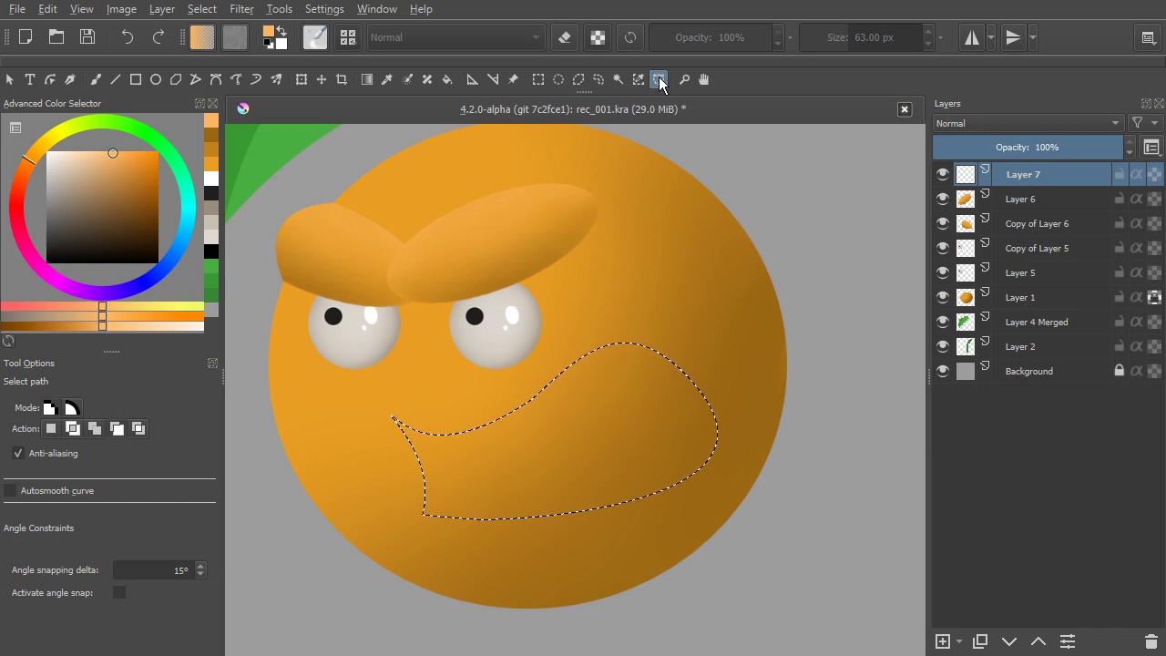
- Shift the mouth selection outline slightly lower on the orange using the Rectangular Selection tool
{"action": "left_click", "coordinate": [537, 82]}
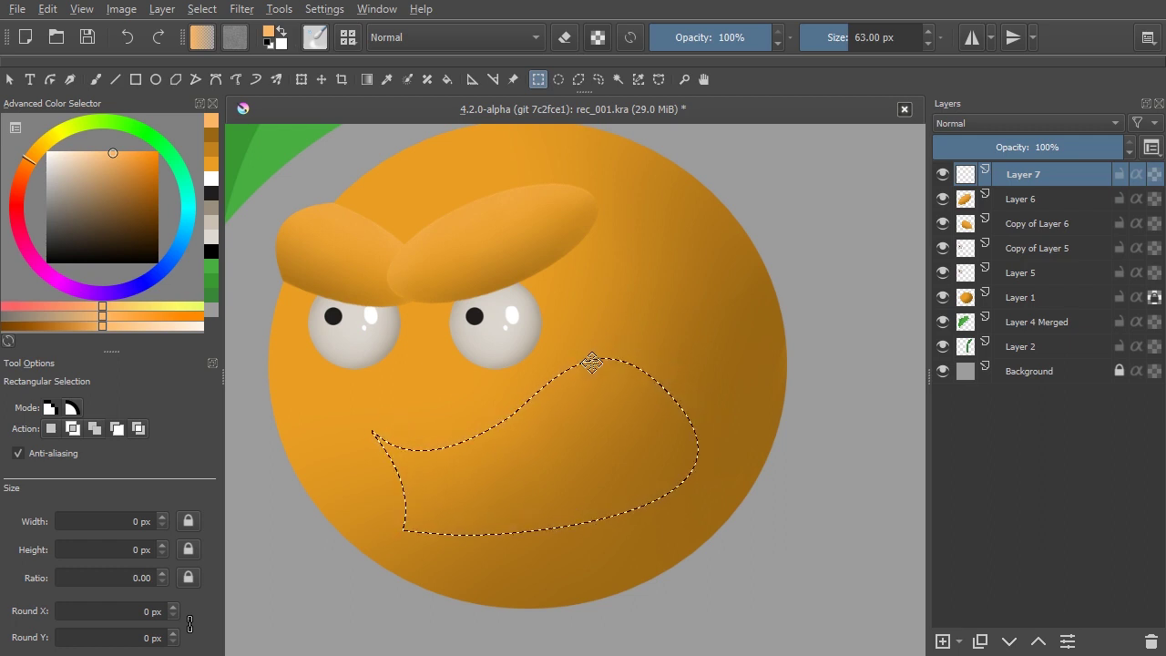
{"action": "left_click_drag", "start_coordinate": [583, 361], "coordinate": [604, 363]}
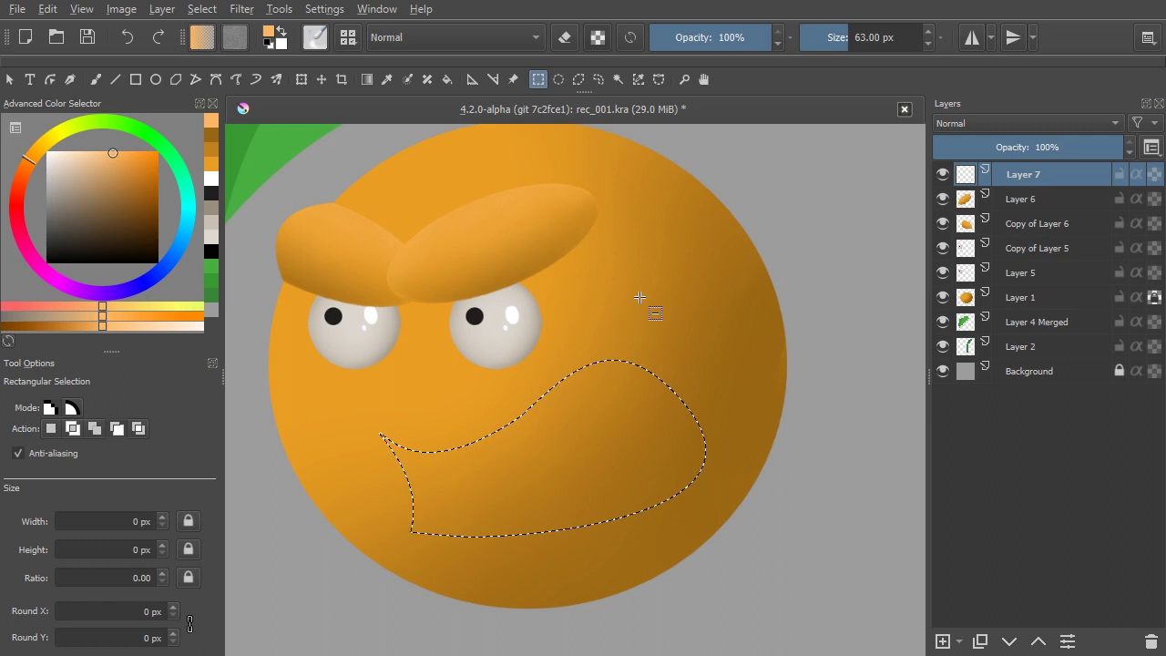
{"action": "mouse_move", "coordinate": [601, 296]}
{"action": "left_mouse_down"}
{"action": "mouse_move", "coordinate": [600, 328]}
{"action": "mouse_move", "coordinate": [616, 306]}
{"action": "left_mouse_up"}
{"action": "scroll", "coordinate": [603, 337], "scroll_direction": "up", "scroll_amount": 3}
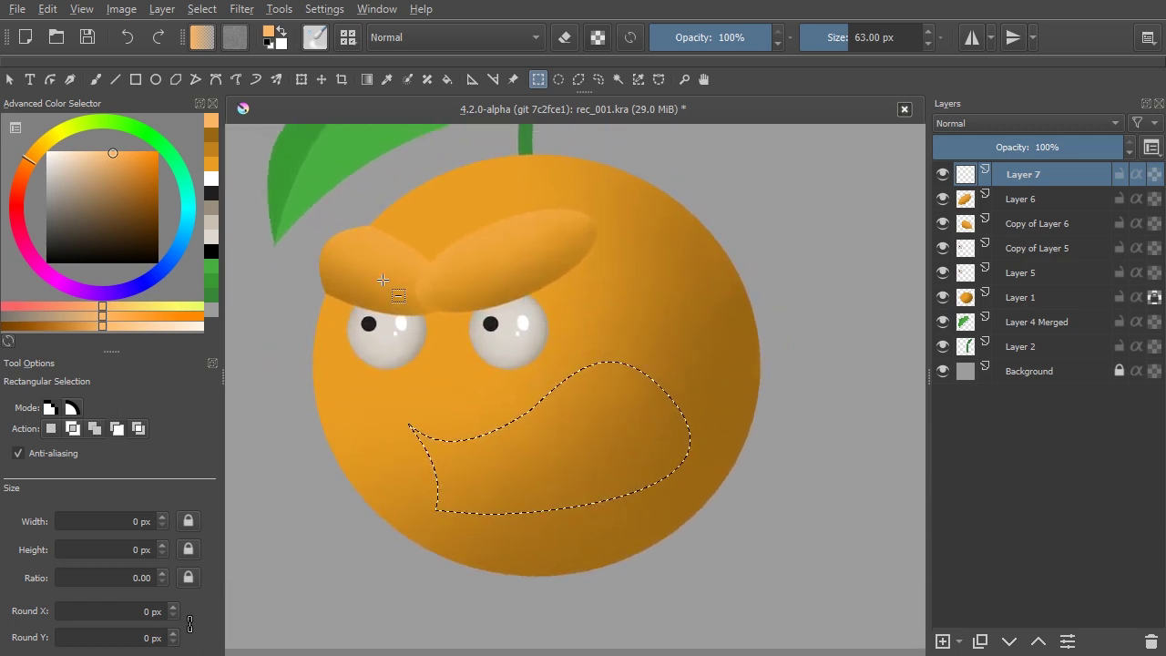
- Fill the mouth selection with the dark brownish orange from the recent colors
{"action": "left_click", "coordinate": [211, 134]}
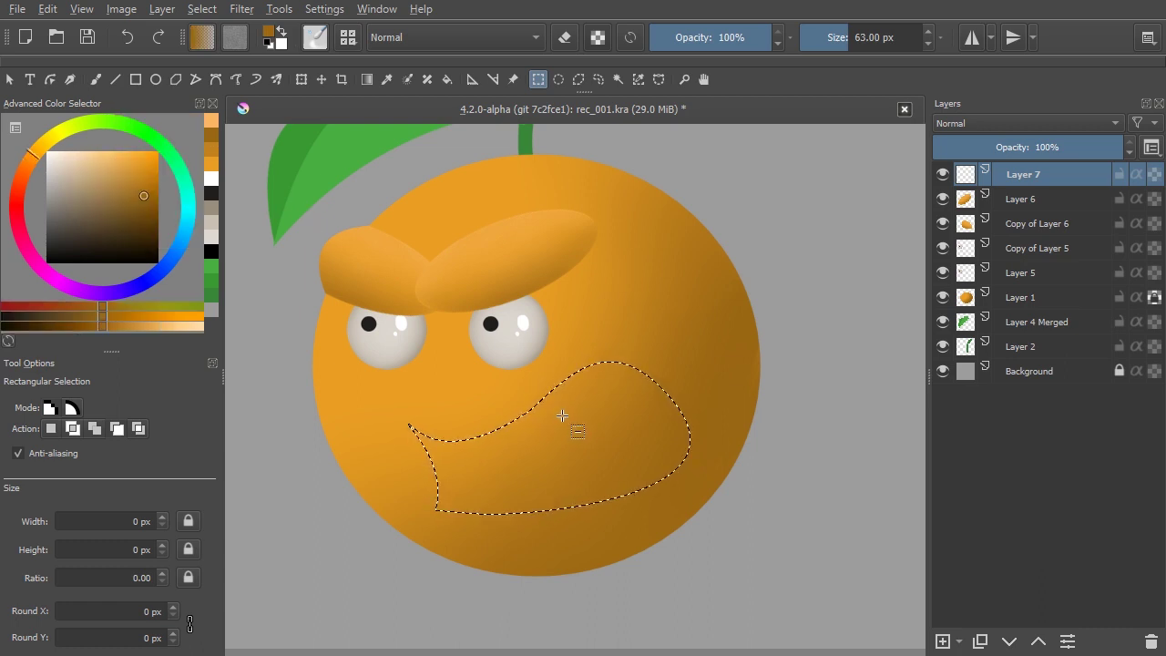
{"action": "key", "text": "b"}
{"action": "key", "text": "shift+BackSpace"}
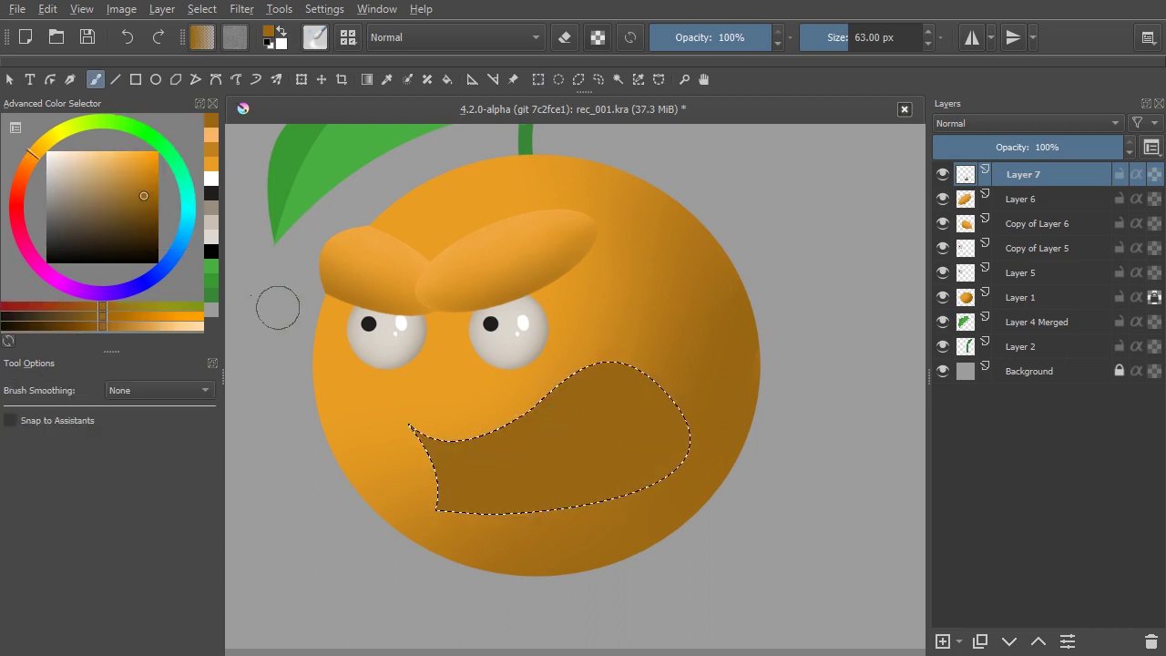
- Shade the upper and side areas of the mouth in reddish brown with the soft airbrush at 230 px
{"action": "left_click_drag", "start_coordinate": [26, 178], "coordinate": [23, 175]}
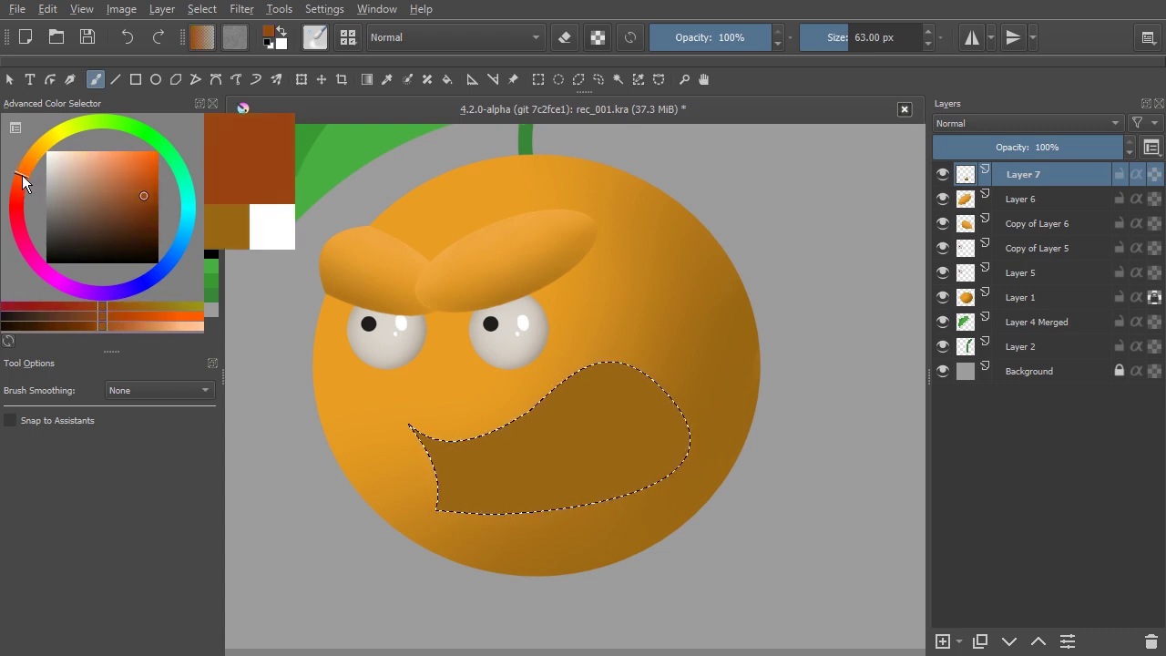
{"action": "left_click", "coordinate": [146, 204]}
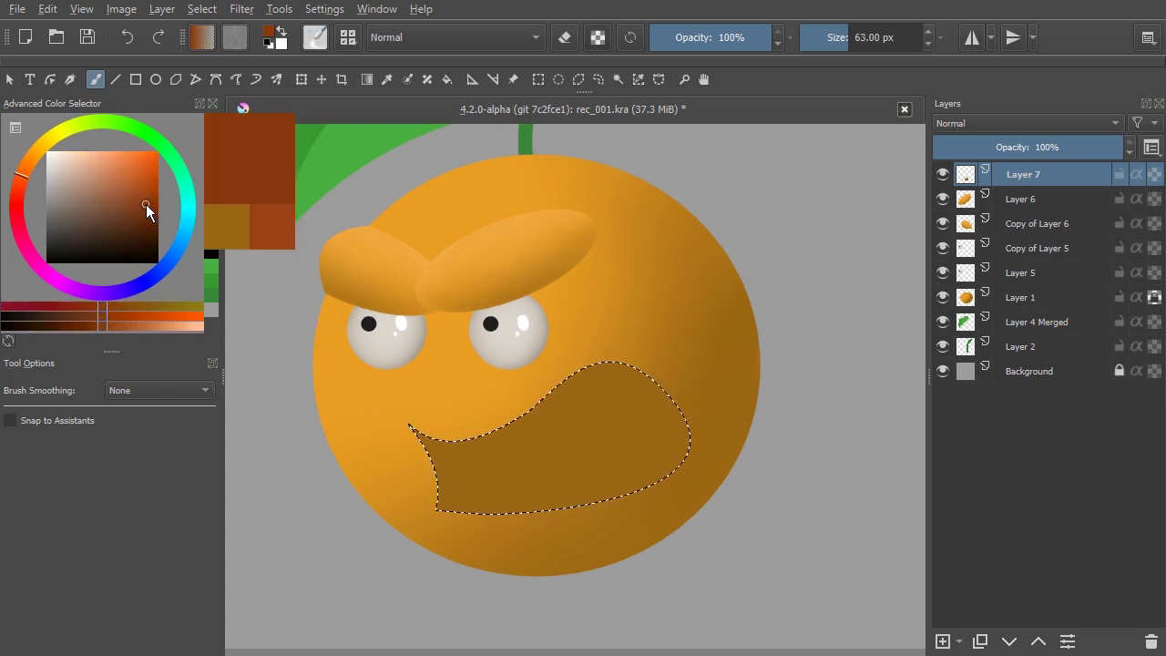
{"action": "right_click", "coordinate": [583, 394]}
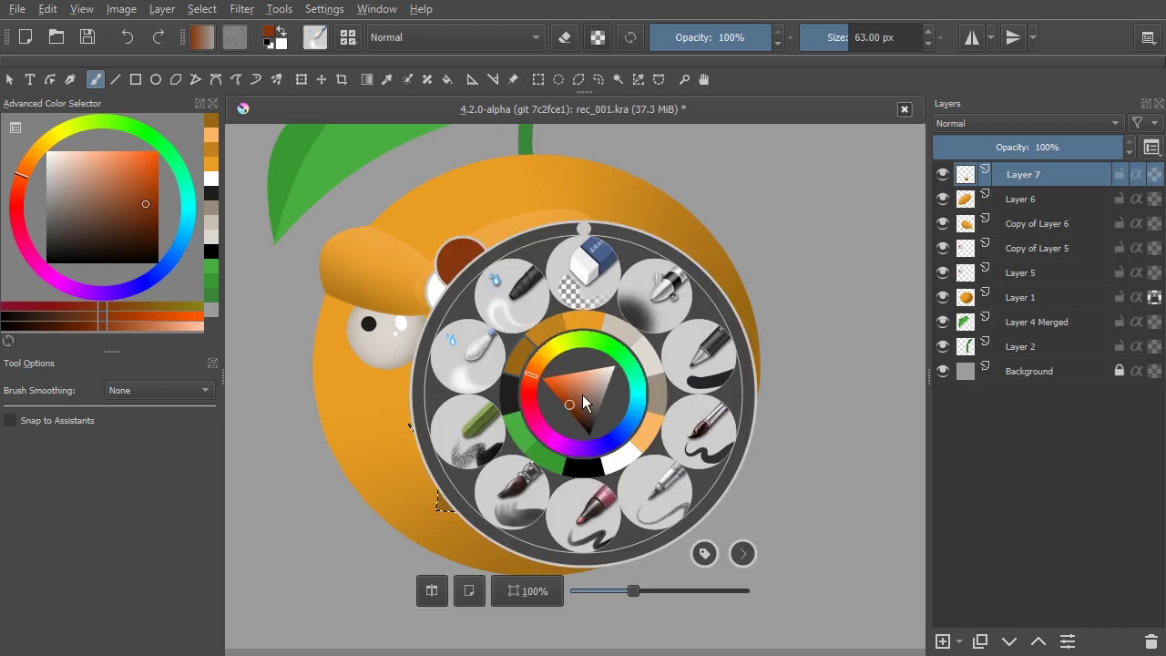
{"action": "left_click", "coordinate": [657, 293]}
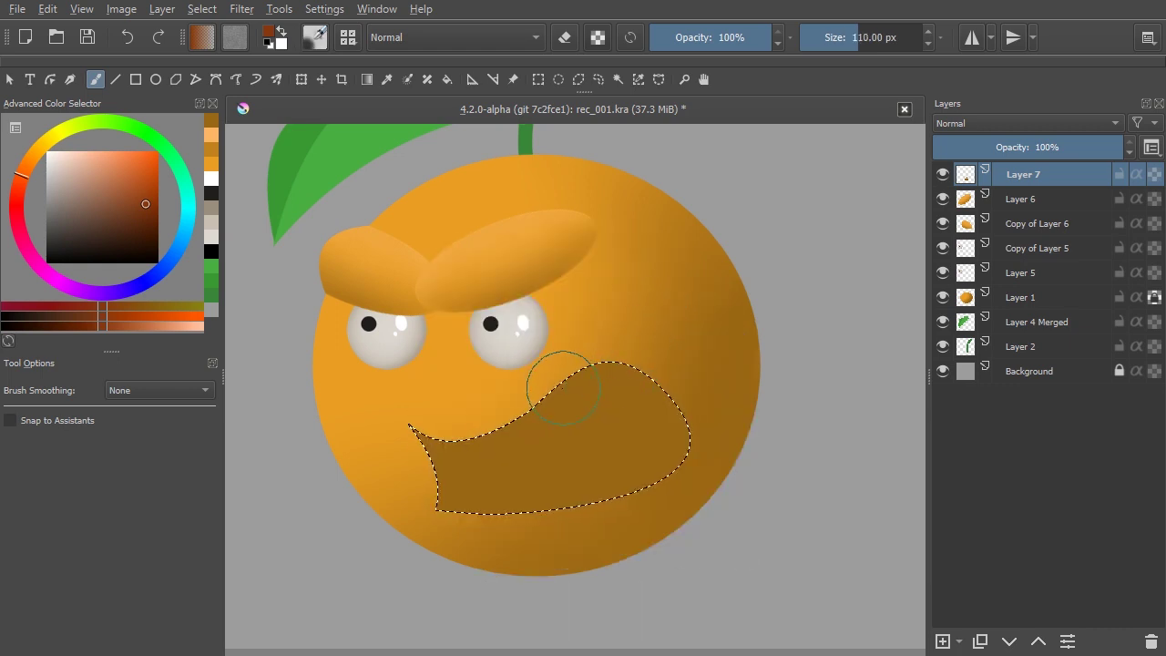
{"action": "key", "text": "bracketright"}
{"action": "key", "text": "bracketright"}
{"action": "key", "text": "bracketright"}
{"action": "key", "text": "bracketright"}
{"action": "key", "text": "bracketright"}
{"action": "key", "text": "bracketright"}
{"action": "mouse_move", "coordinate": [477, 421]}
{"action": "left_mouse_down"}
{"action": "mouse_move", "coordinate": [594, 410]}
{"action": "mouse_move", "coordinate": [611, 391]}
{"action": "mouse_move", "coordinate": [655, 386]}
{"action": "mouse_move", "coordinate": [688, 429]}
{"action": "mouse_move", "coordinate": [650, 516]}
{"action": "mouse_move", "coordinate": [613, 436]}
{"action": "mouse_move", "coordinate": [632, 489]}
{"action": "mouse_move", "coordinate": [452, 426]}
{"action": "mouse_move", "coordinate": [457, 460]}
{"action": "mouse_move", "coordinate": [496, 417]}
{"action": "mouse_move", "coordinate": [475, 466]}
{"action": "mouse_move", "coordinate": [444, 481]}
{"action": "mouse_move", "coordinate": [487, 477]}
{"action": "mouse_move", "coordinate": [619, 377]}
{"action": "mouse_move", "coordinate": [528, 433]}
{"action": "mouse_move", "coordinate": [639, 387]}
{"action": "mouse_move", "coordinate": [624, 379]}
{"action": "mouse_move", "coordinate": [663, 406]}
{"action": "mouse_move", "coordinate": [679, 437]}
{"action": "left_mouse_up"}
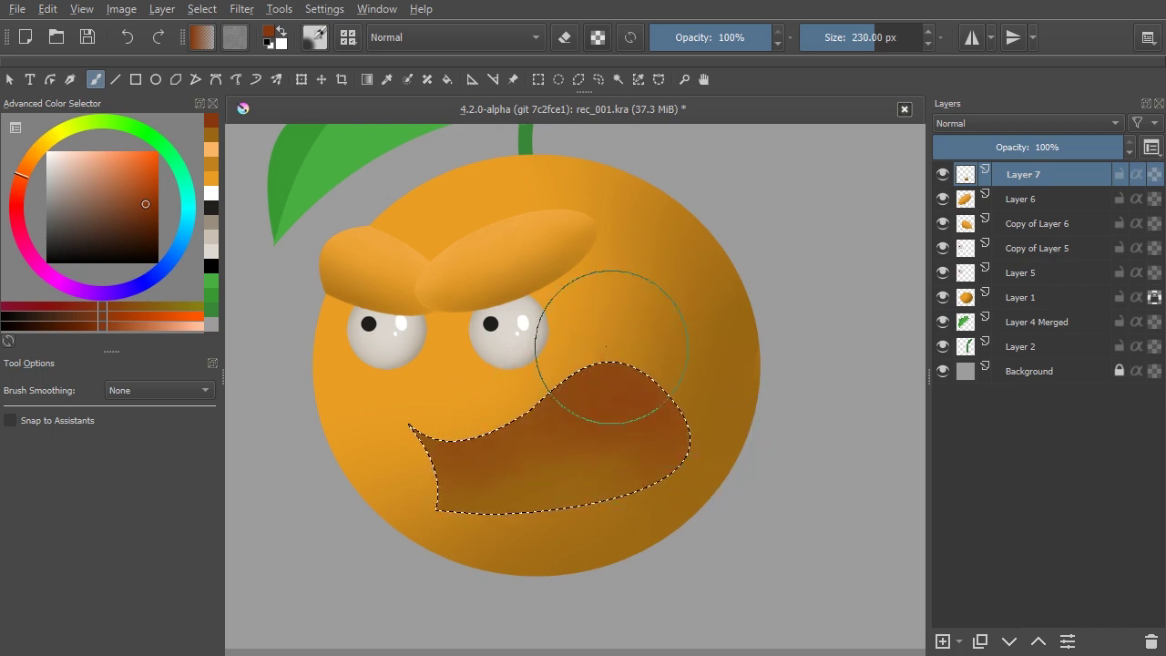
- Darken the mouth's upper edge with very dark brown using the airbrush at 176 px, and clear the selection
{"action": "left_click", "coordinate": [150, 223]}
{"action": "key", "text": "bracketleft"}
{"action": "key", "text": "bracketleft"}
{"action": "key", "text": "bracketleft"}
{"action": "key", "text": "bracketleft"}
{"action": "left_click", "coordinate": [150, 231]}
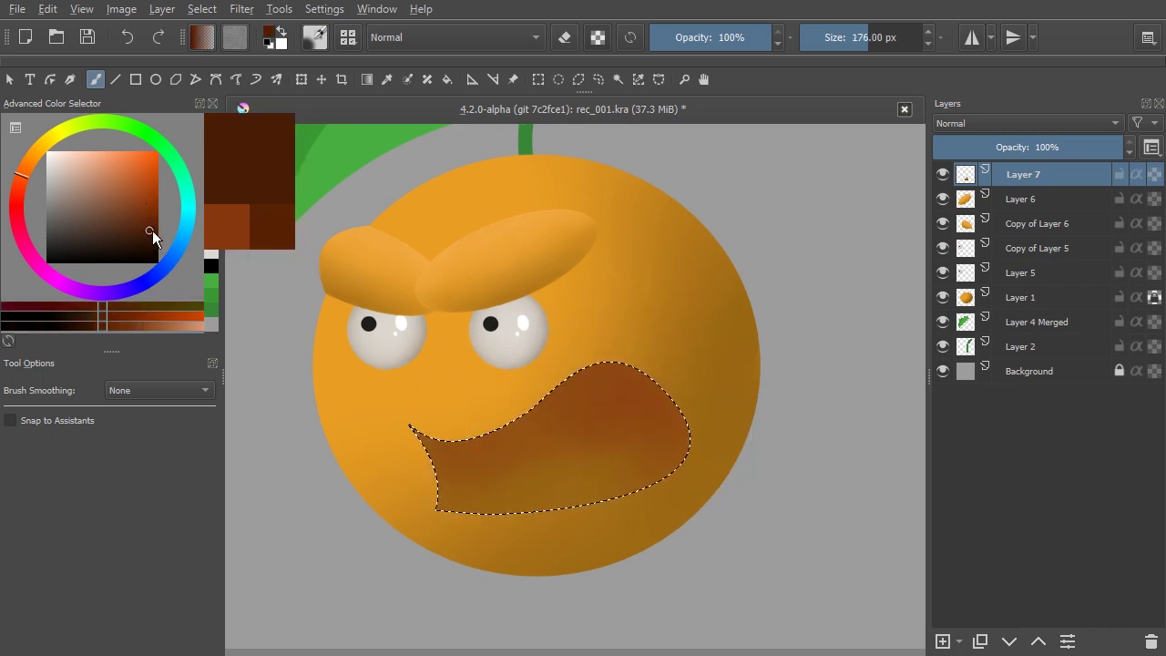
{"action": "mouse_move", "coordinate": [449, 433]}
{"action": "left_mouse_down"}
{"action": "mouse_move", "coordinate": [461, 409]}
{"action": "mouse_move", "coordinate": [521, 402]}
{"action": "left_mouse_up"}
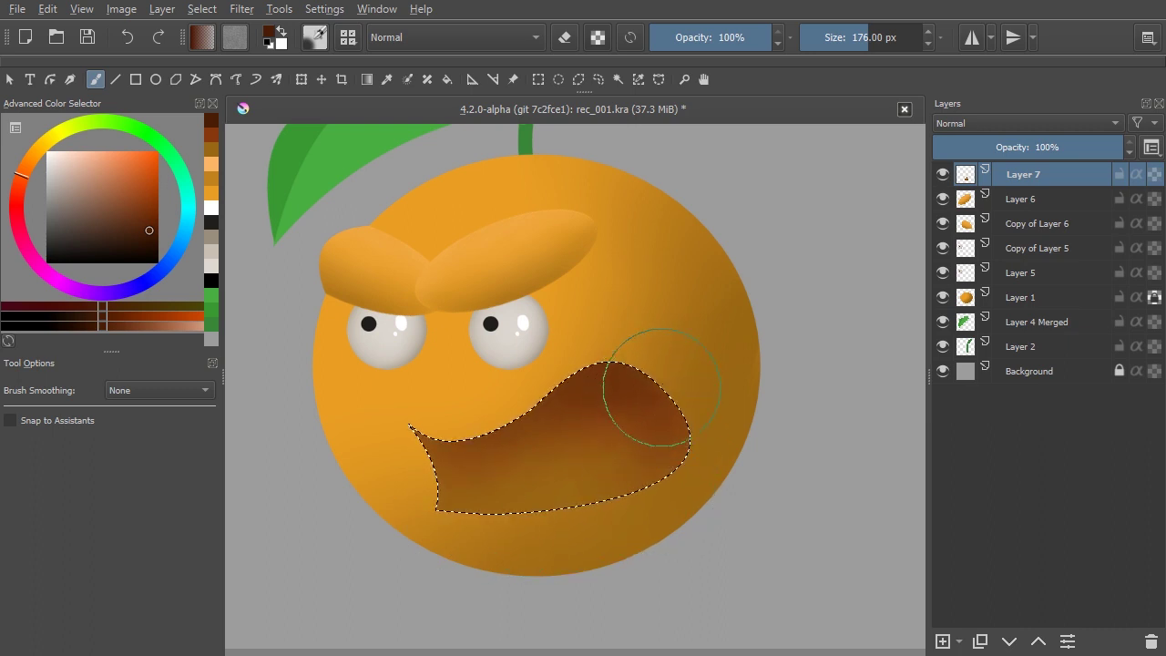
{"action": "key", "text": "ctrl+shift+a"}
{"action": "mouse_move", "coordinate": [619, 344]}
{"action": "left_mouse_down"}
{"action": "mouse_move", "coordinate": [602, 389]}
{"action": "mouse_move", "coordinate": [561, 407]}
{"action": "mouse_move", "coordinate": [602, 333]}
{"action": "left_mouse_up"}
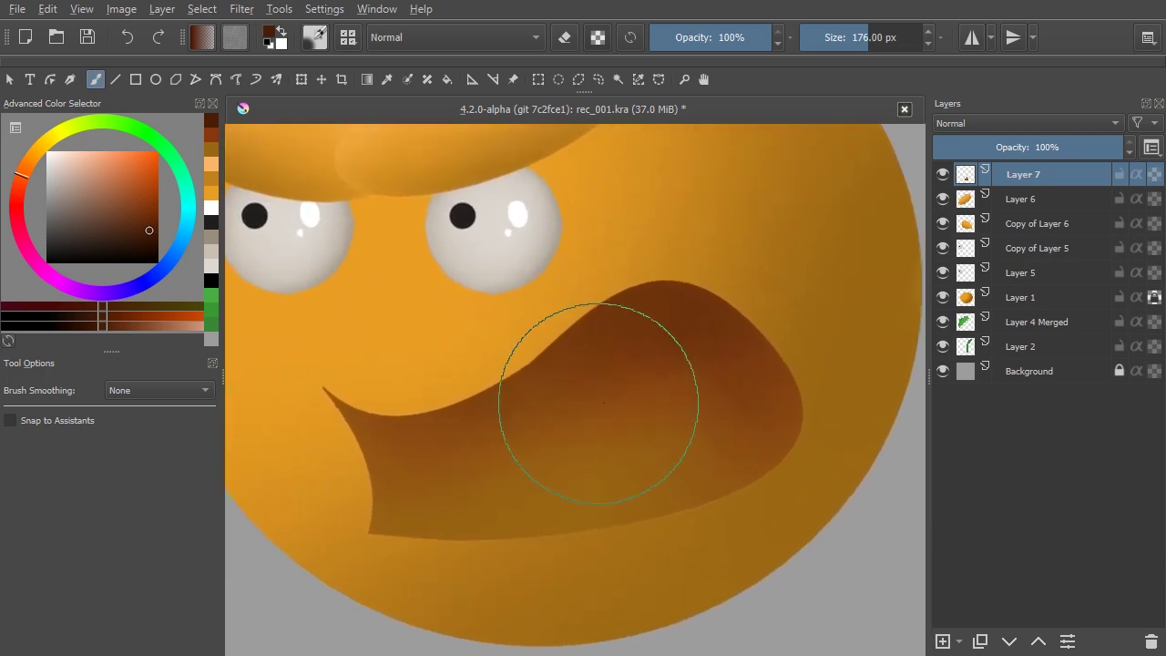
- Add a new layer and draw the upper row of teeth as a light grey Bezier shape filled with the foreground color
{"action": "left_click", "coordinate": [943, 641]}
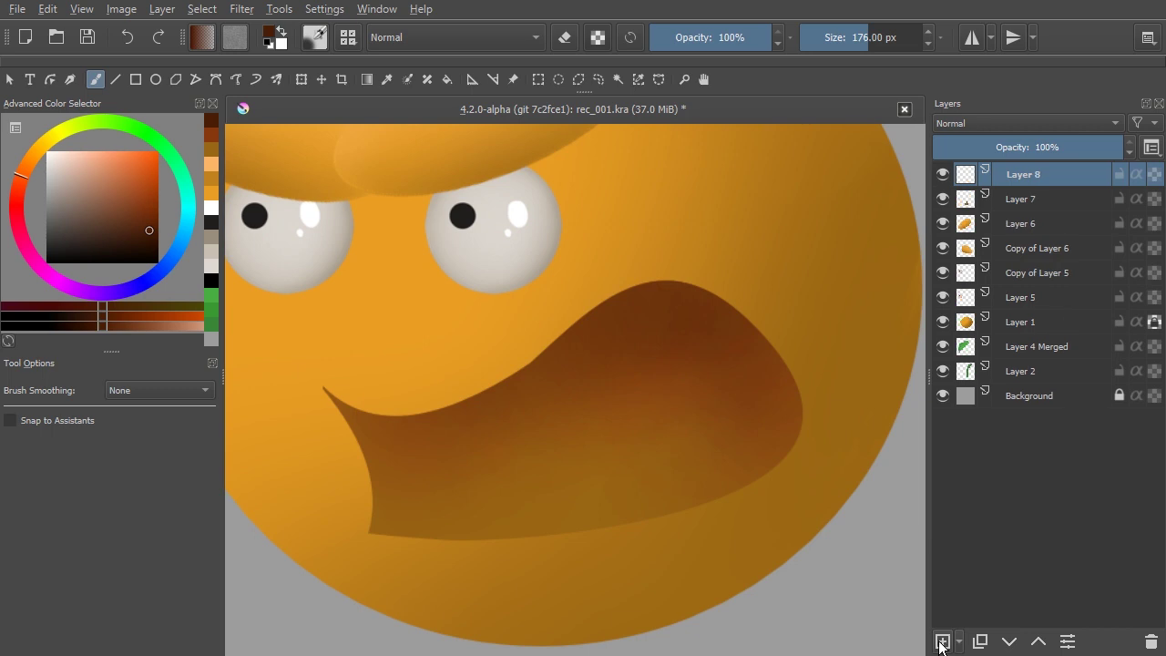
{"action": "left_click_drag", "start_coordinate": [502, 465], "coordinate": [466, 489]}
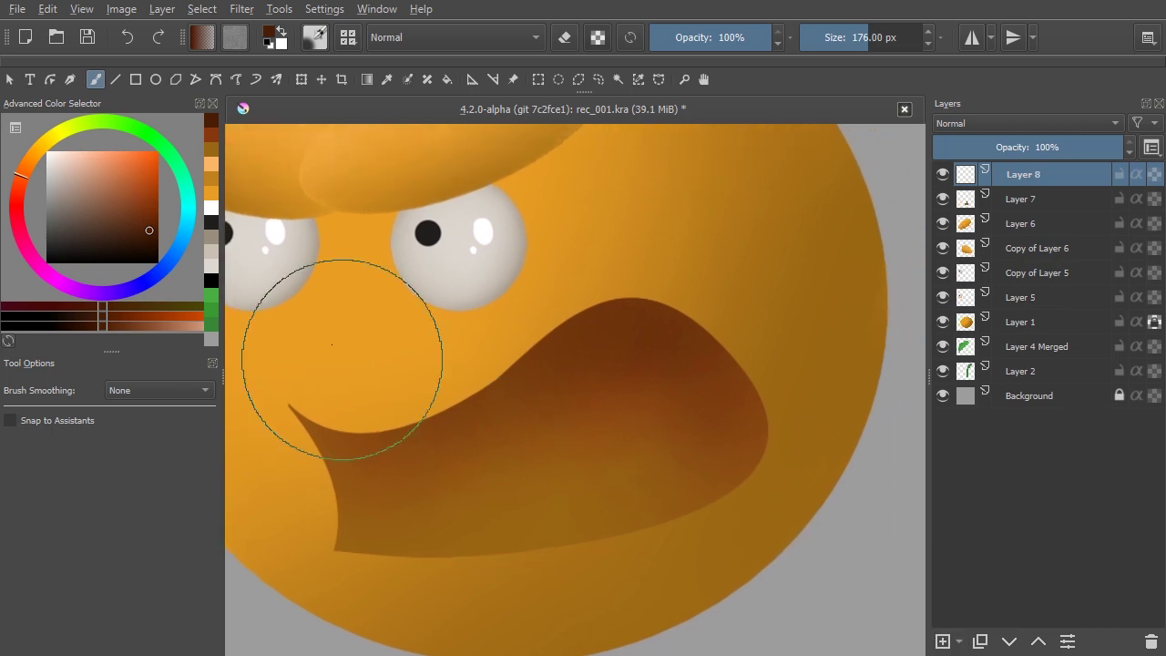
{"action": "left_click", "coordinate": [216, 79]}
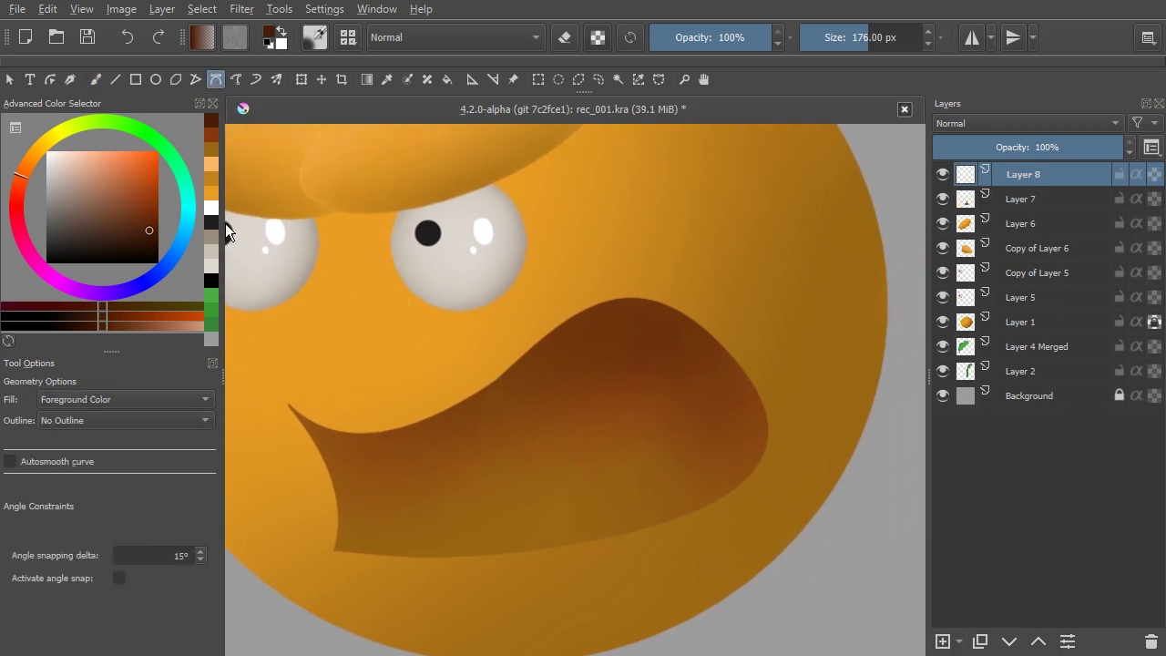
{"action": "left_click", "coordinate": [210, 265]}
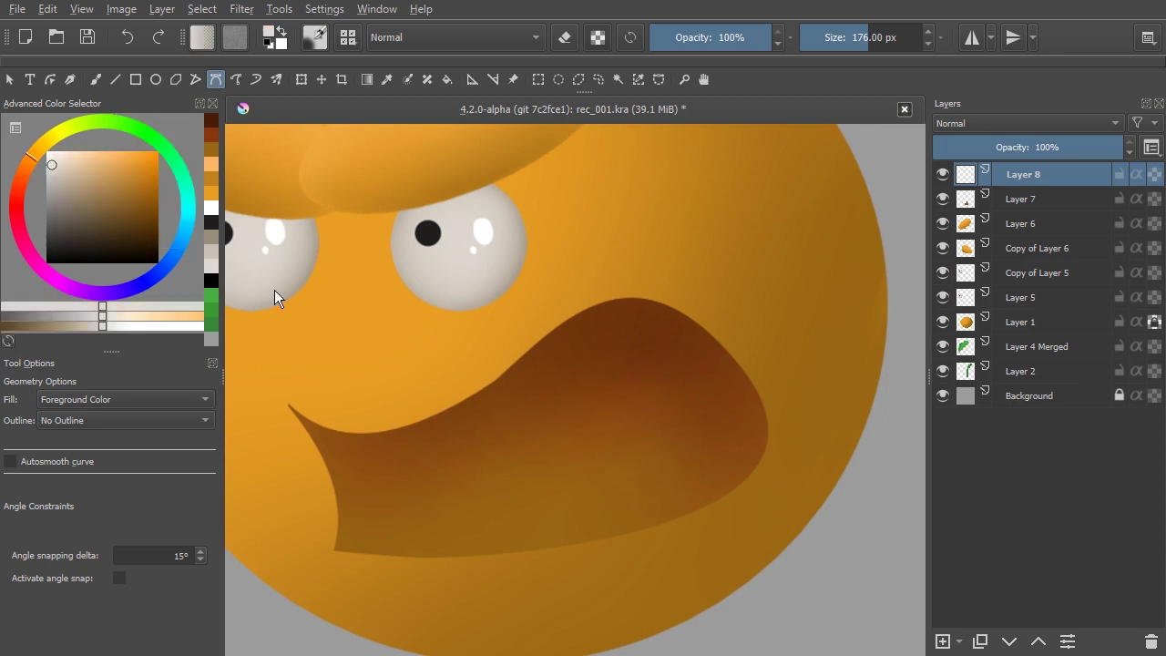
{"action": "left_click_drag", "start_coordinate": [463, 341], "coordinate": [538, 305]}
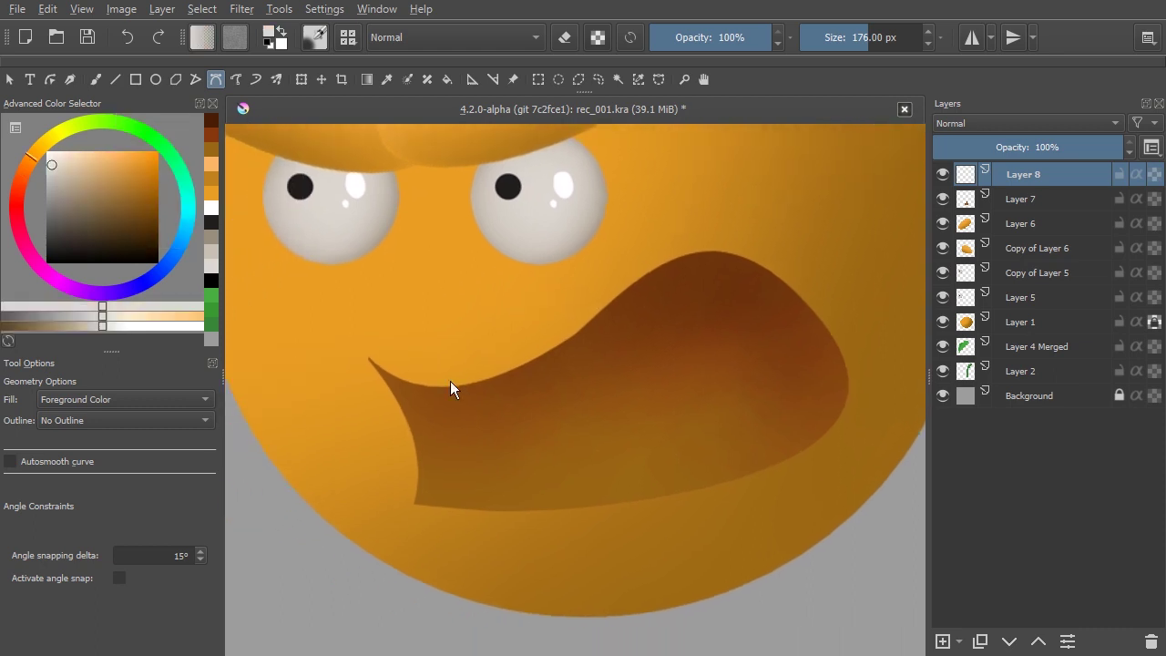
{"action": "left_click", "coordinate": [420, 384]}
{"action": "left_click", "coordinate": [453, 422]}
{"action": "left_click_drag", "start_coordinate": [796, 294], "coordinate": [814, 222]}
{"action": "left_click_drag", "start_coordinate": [756, 246], "coordinate": [729, 236]}
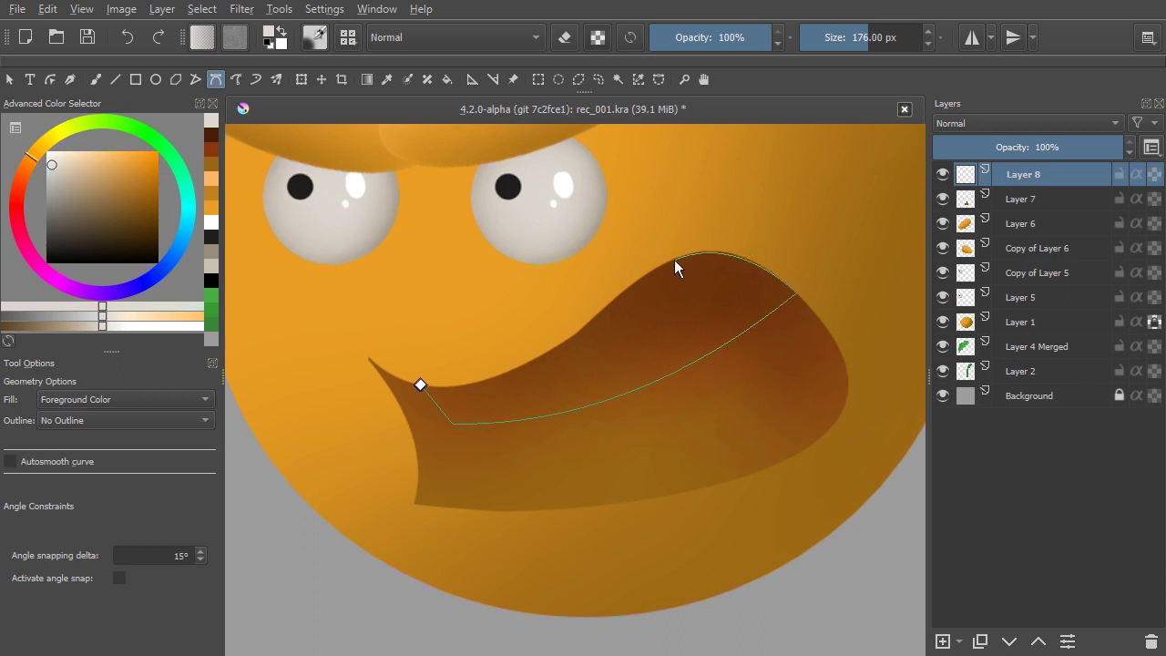
{"action": "left_click_drag", "start_coordinate": [553, 350], "coordinate": [484, 391]}
{"action": "left_click", "coordinate": [421, 386]}
- Cover the gaps between the upper teeth and the mouth's top edge with additional light grey Bezier shapes
{"action": "left_click_drag", "start_coordinate": [694, 293], "coordinate": [725, 251]}
{"action": "left_click", "coordinate": [811, 264]}
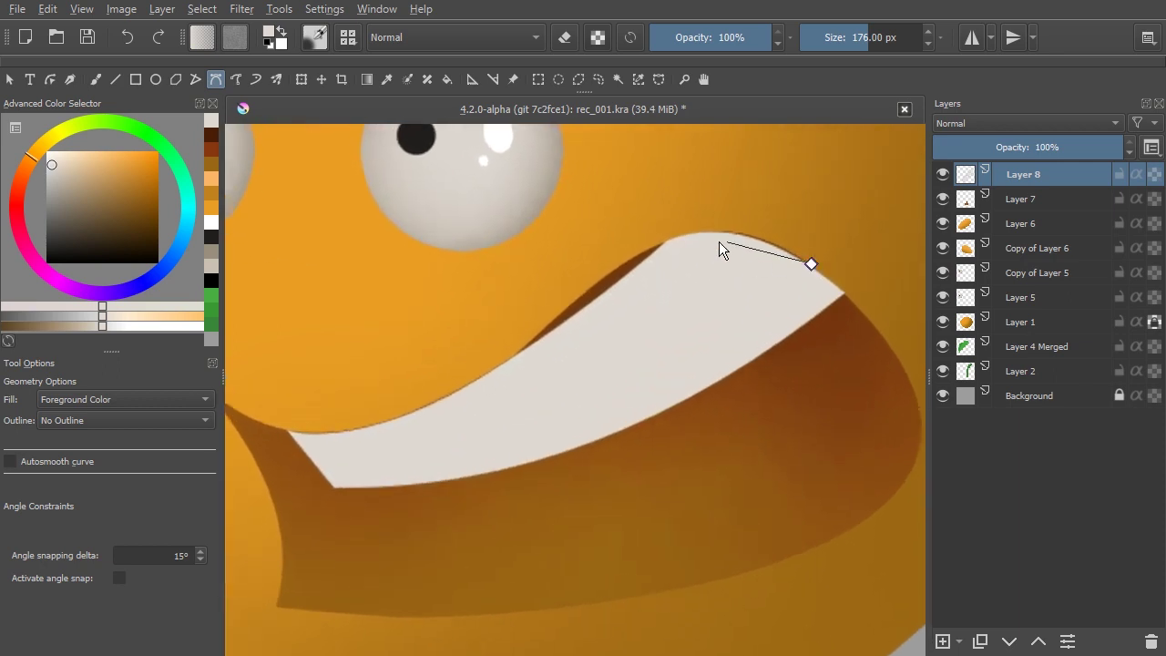
{"action": "left_click_drag", "start_coordinate": [632, 259], "coordinate": [557, 321]}
{"action": "left_click_drag", "start_coordinate": [503, 366], "coordinate": [429, 437]}
{"action": "left_click", "coordinate": [812, 263]}
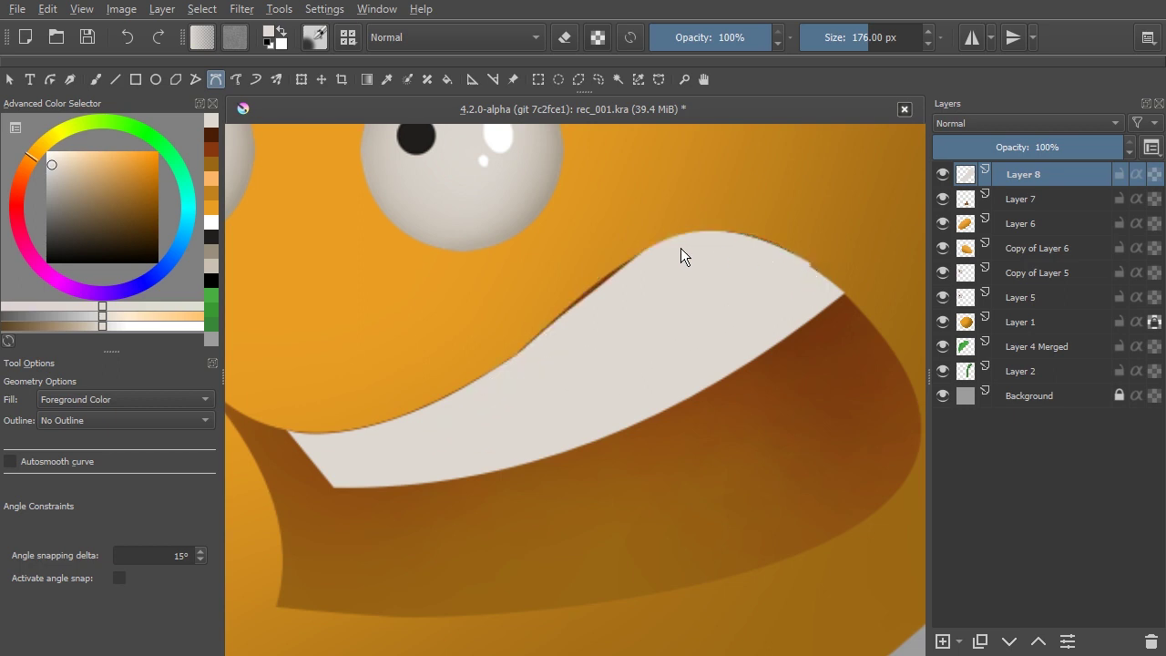
{"action": "left_click", "coordinate": [647, 250]}
{"action": "left_click_drag", "start_coordinate": [507, 367], "coordinate": [441, 435]}
{"action": "left_click", "coordinate": [648, 249]}
- Draw the lower row of teeth as a light grey Bezier shape following the mouth's bottom edge
{"action": "left_click_drag", "start_coordinate": [625, 324], "coordinate": [563, 401]}
{"action": "scroll", "coordinate": [636, 281], "scroll_direction": "down", "scroll_amount": 1}
{"action": "left_click_drag", "start_coordinate": [638, 284], "coordinate": [601, 359]}
{"action": "left_click_drag", "start_coordinate": [599, 431], "coordinate": [544, 370]}
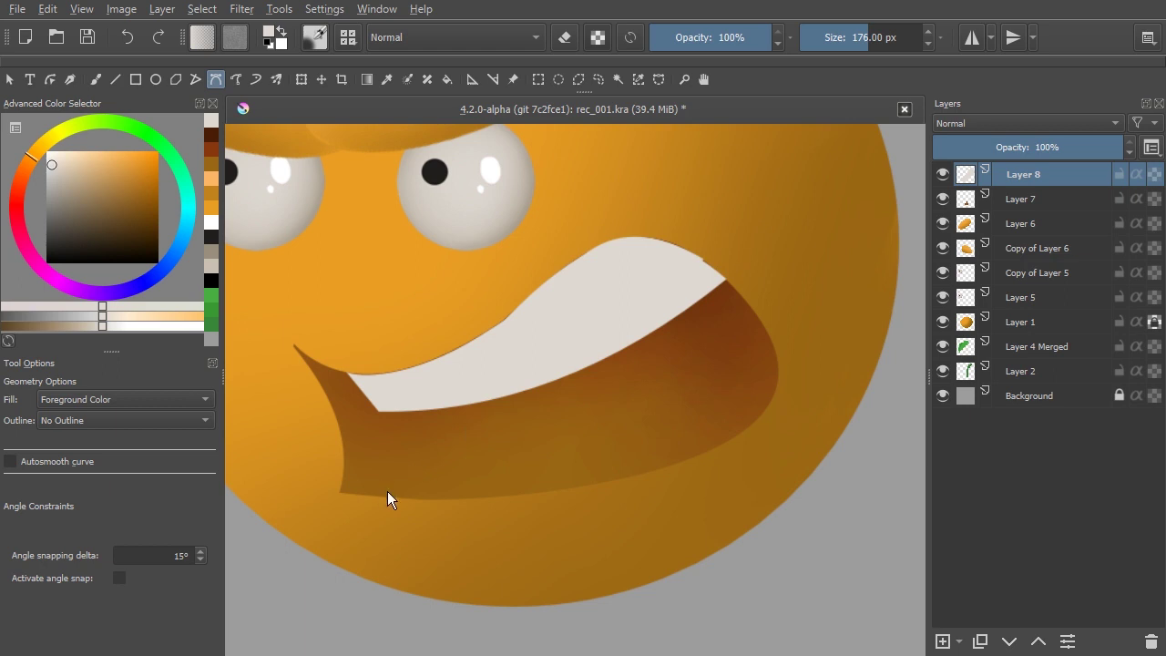
{"action": "left_click", "coordinate": [397, 444]}
{"action": "left_click_drag", "start_coordinate": [763, 324], "coordinate": [845, 275]}
{"action": "left_click_drag", "start_coordinate": [774, 412], "coordinate": [683, 469]}
{"action": "left_click", "coordinate": [388, 495]}
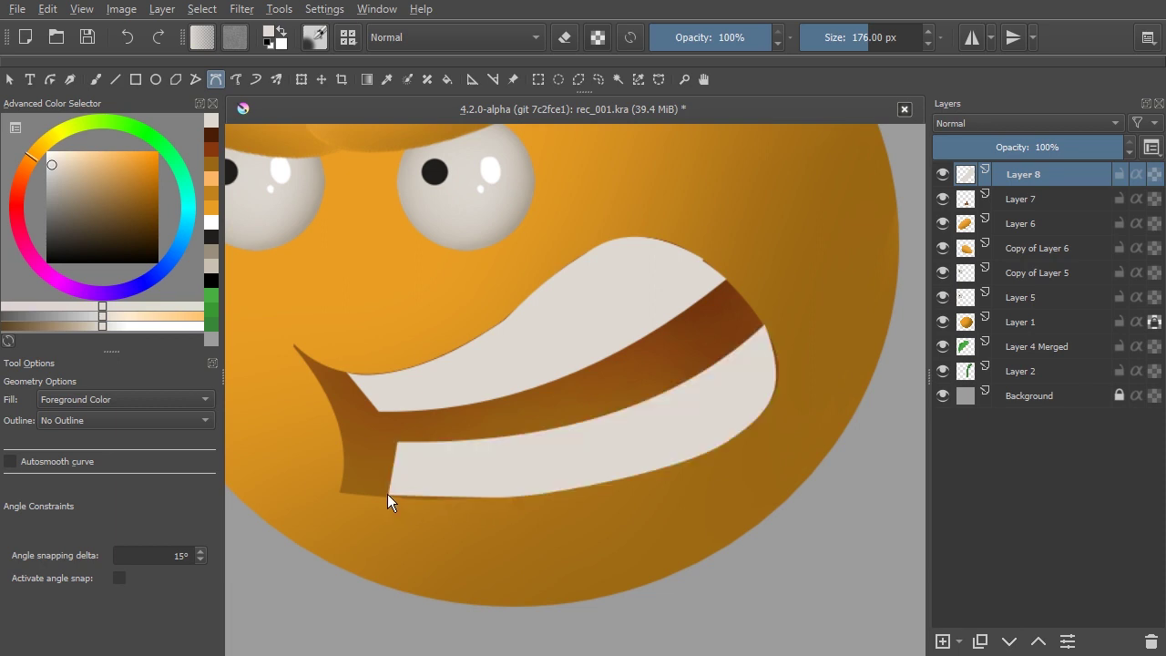
- Softly erase the right ends of the upper and lower teeth using the airbrush in eraser mode at 144 px
{"action": "left_click_drag", "start_coordinate": [510, 368], "coordinate": [504, 424]}
{"action": "left_click_drag", "start_coordinate": [474, 359], "coordinate": [571, 355]}
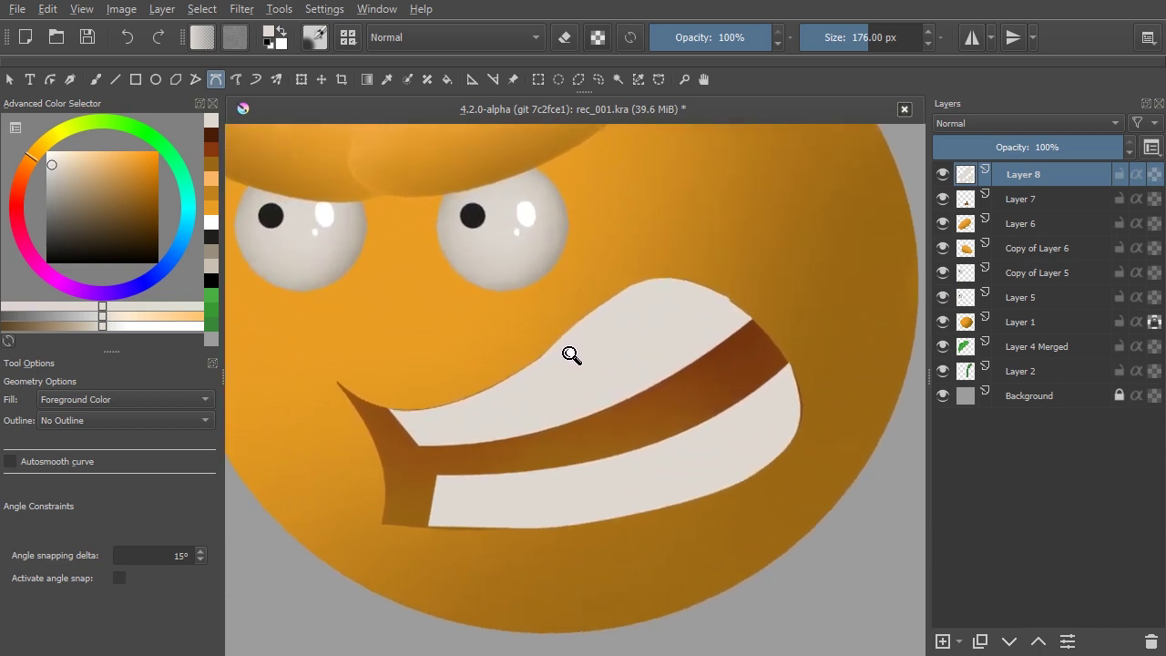
{"action": "left_click_drag", "start_coordinate": [609, 422], "coordinate": [619, 397]}
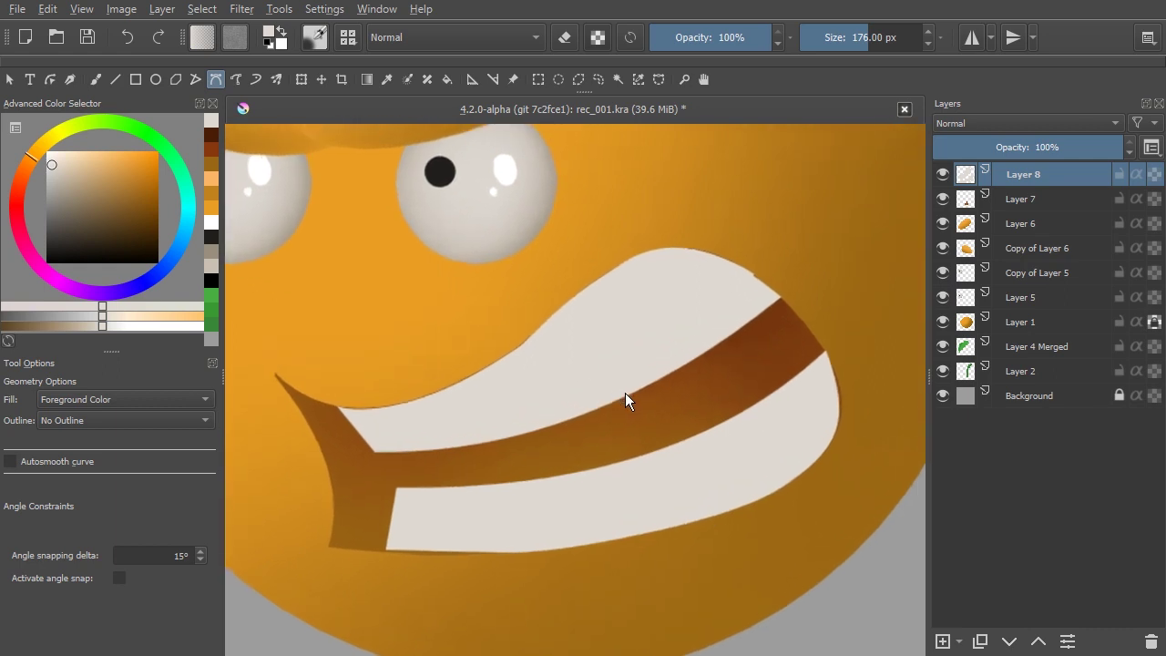
{"action": "key", "text": "b"}
{"action": "right_click", "coordinate": [623, 411]}
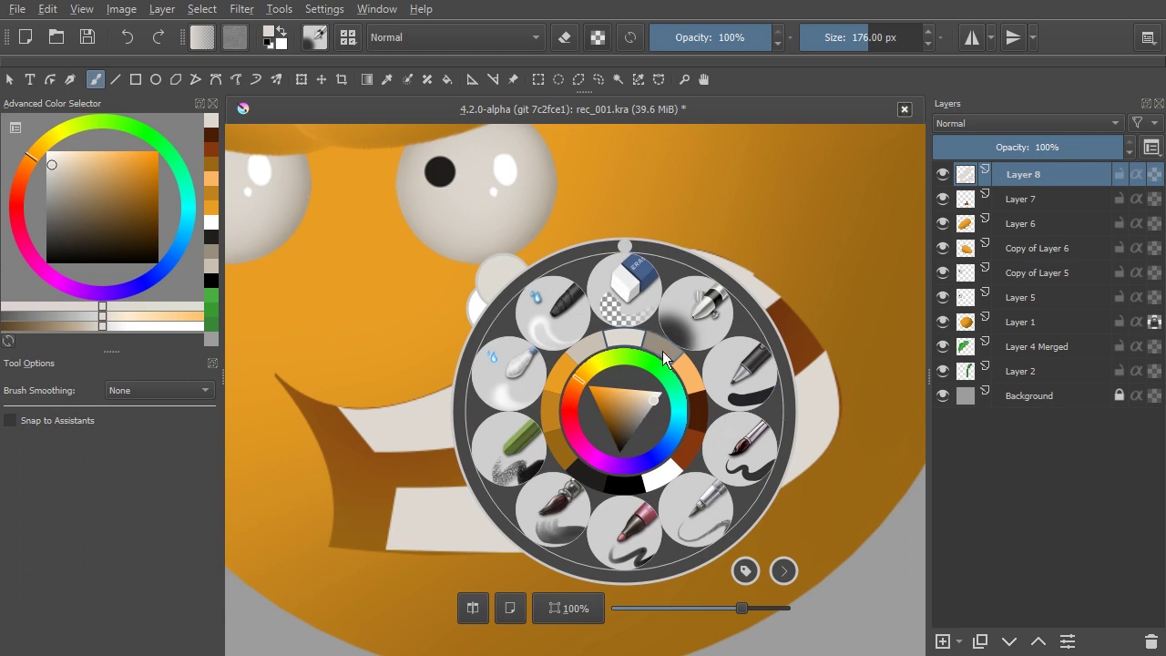
{"action": "left_click", "coordinate": [695, 314]}
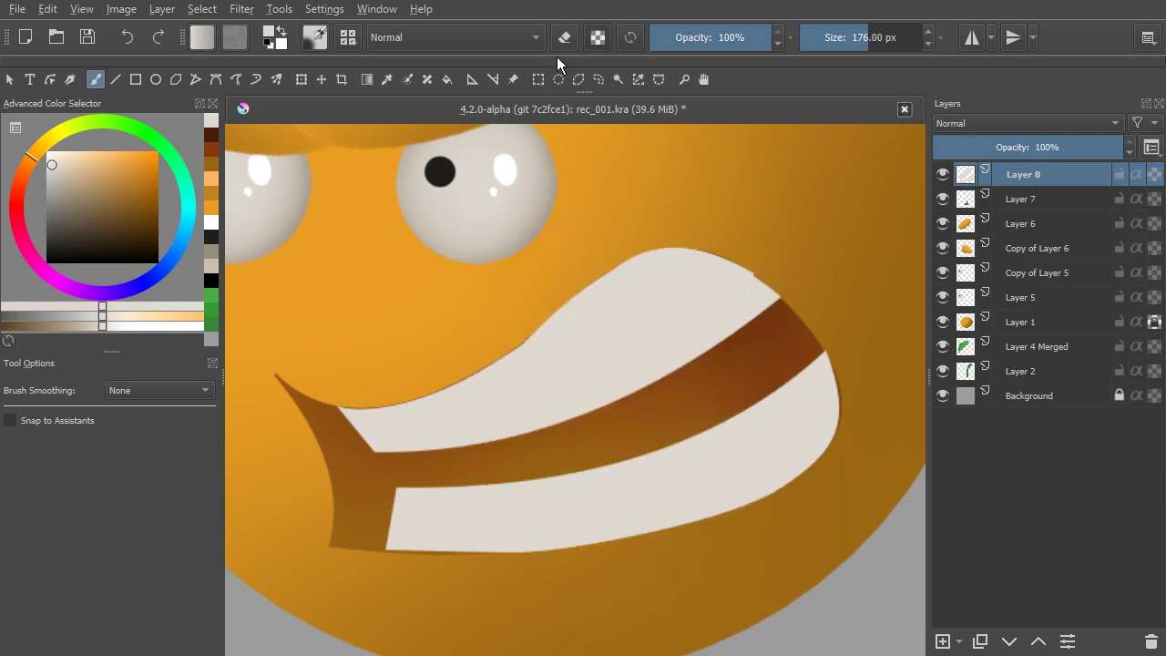
{"action": "key", "text": "bracketleft"}
{"action": "key", "text": "bracketleft"}
{"action": "key", "text": "bracketleft"}
{"action": "key", "text": "bracketleft"}
{"action": "key", "text": "bracketleft"}
{"action": "key", "text": "bracketleft"}
{"action": "key", "text": "bracketleft"}
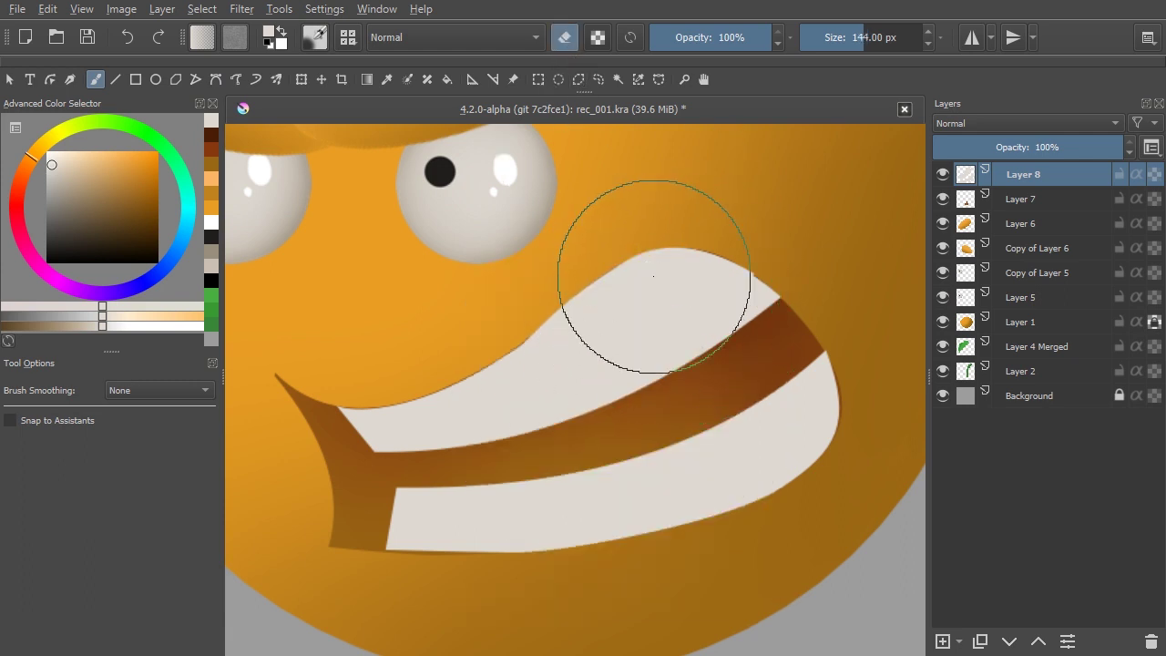
{"action": "mouse_move", "coordinate": [574, 296]}
{"action": "left_mouse_down"}
{"action": "mouse_move", "coordinate": [528, 331]}
{"action": "mouse_move", "coordinate": [489, 338]}
{"action": "left_mouse_up"}
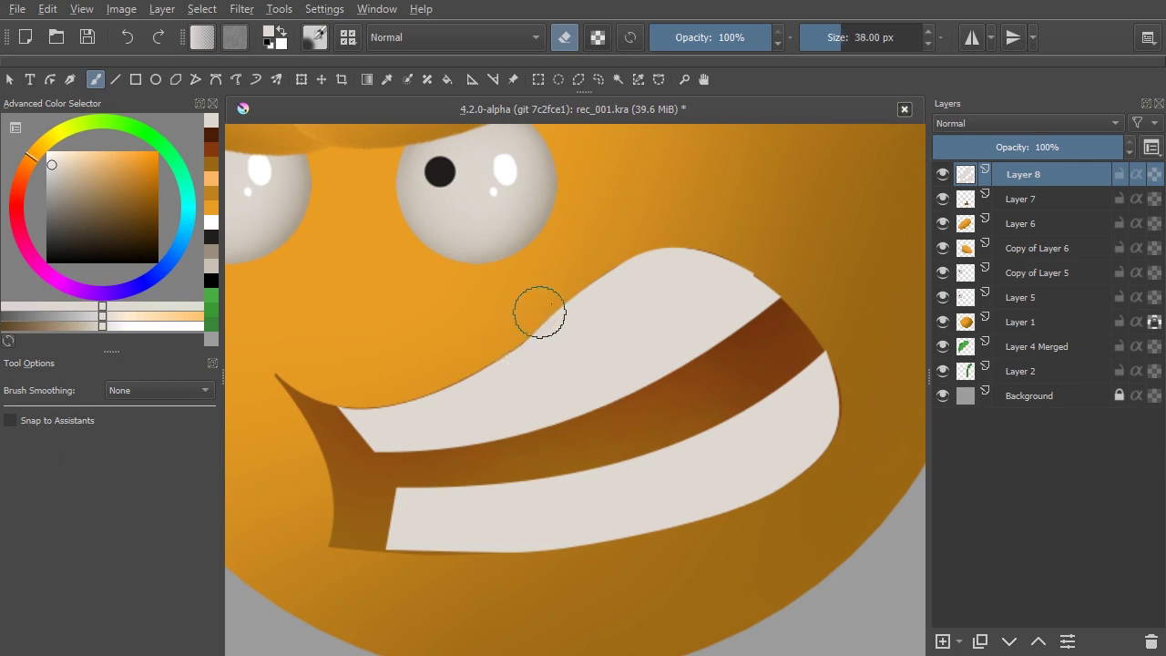
{"action": "mouse_move", "coordinate": [582, 273]}
{"action": "left_mouse_down"}
{"action": "mouse_move", "coordinate": [622, 244]}
{"action": "mouse_move", "coordinate": [558, 283]}
{"action": "mouse_move", "coordinate": [754, 243]}
{"action": "mouse_move", "coordinate": [691, 247]}
{"action": "mouse_move", "coordinate": [717, 246]}
{"action": "mouse_move", "coordinate": [614, 295]}
{"action": "mouse_move", "coordinate": [636, 283]}
{"action": "mouse_move", "coordinate": [614, 279]}
{"action": "mouse_move", "coordinate": [668, 264]}
{"action": "mouse_move", "coordinate": [790, 473]}
{"action": "left_mouse_up"}
{"action": "mouse_move", "coordinate": [719, 235]}
{"action": "left_mouse_down"}
{"action": "mouse_move", "coordinate": [765, 401]}
{"action": "mouse_move", "coordinate": [719, 397]}
{"action": "left_mouse_up"}
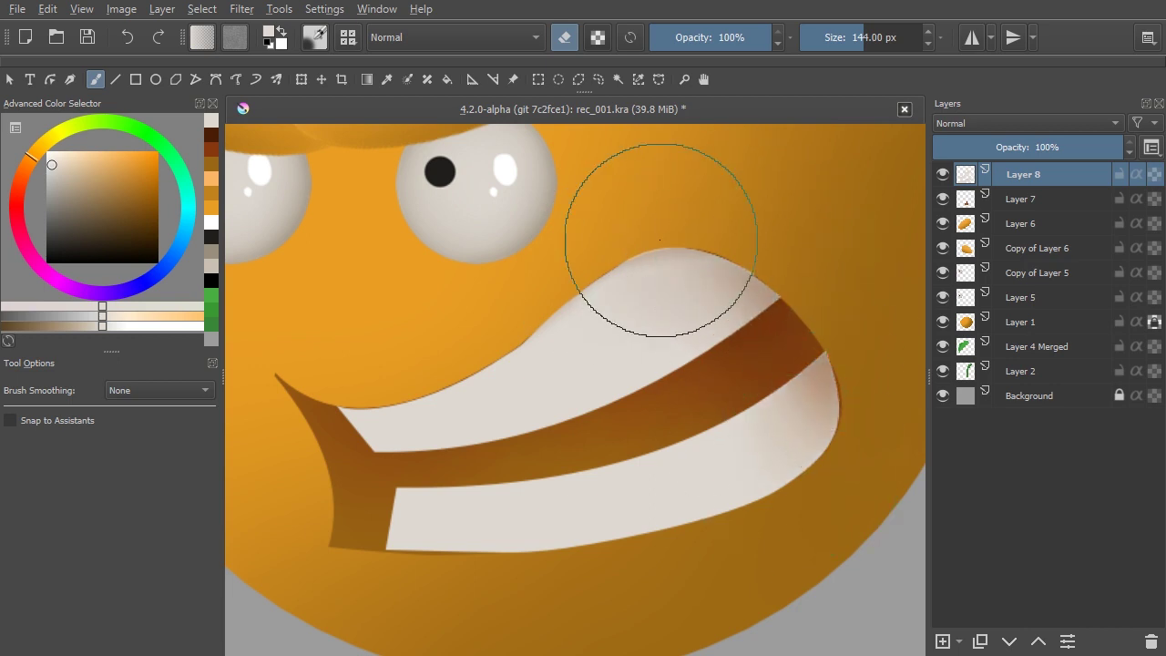
{"action": "left_click_drag", "start_coordinate": [661, 242], "coordinate": [725, 411]}
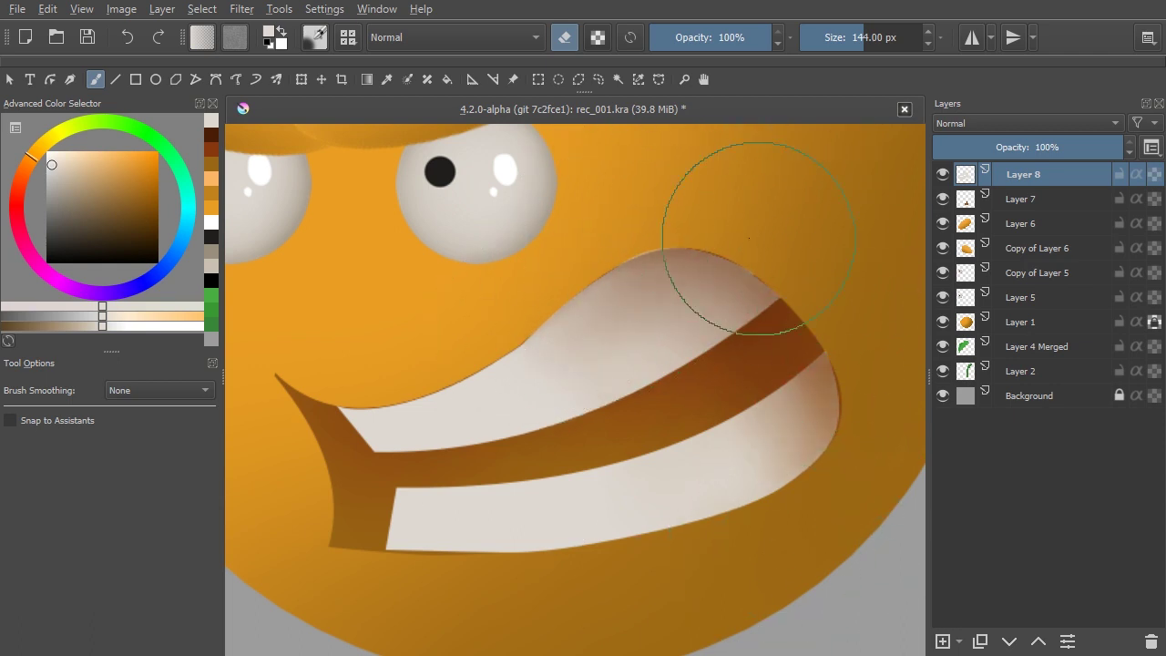
- Reduce the airbrush eraser to 59 px and fade the lower teeth's right corner into the mouth's dark interior
{"action": "key", "text": "bracketleft"}
{"action": "key", "text": "bracketleft"}
{"action": "key", "text": "bracketleft"}
{"action": "key", "text": "bracketleft"}
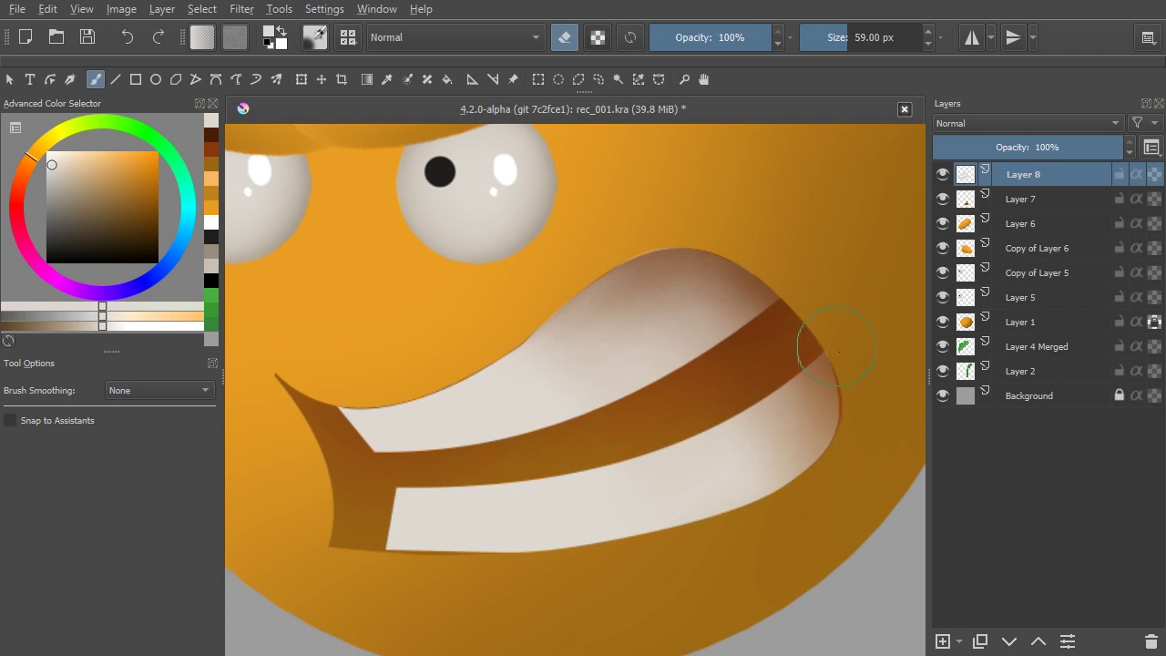
{"action": "left_click_drag", "start_coordinate": [802, 362], "coordinate": [789, 423]}
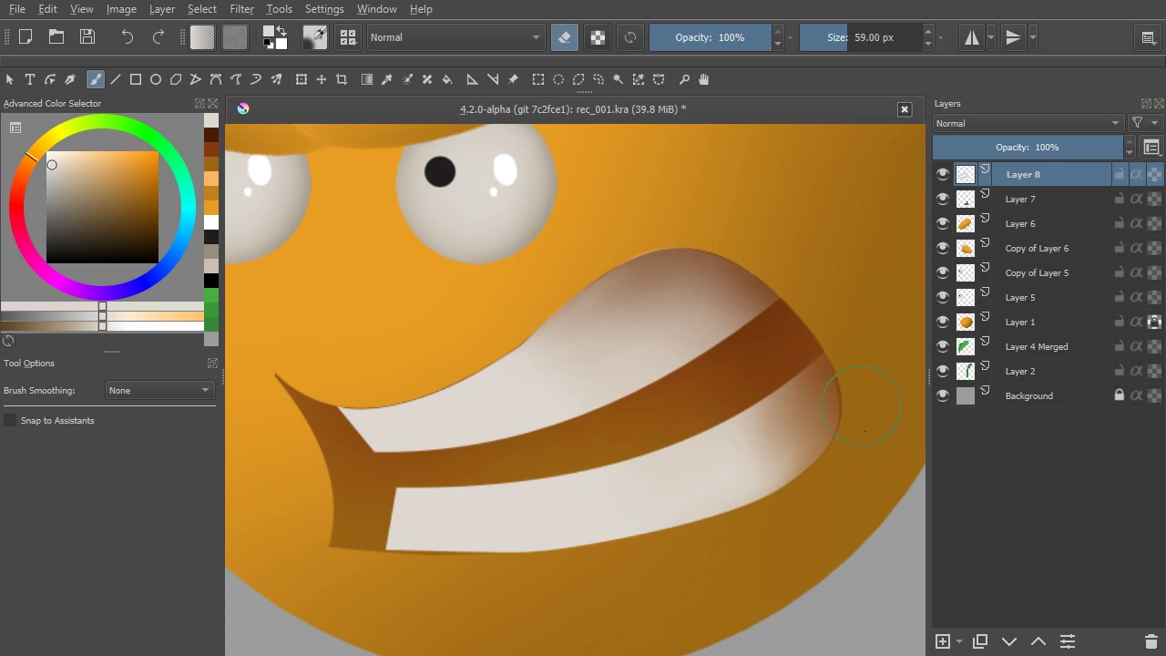
- Soften the lower teeth's bottom edge and the upper teeth's top edge with the airbrush eraser at 22 px
{"action": "mouse_move", "coordinate": [513, 571]}
{"action": "left_mouse_down", "text": "shift"}
{"action": "mouse_move", "coordinate": [697, 518]}
{"action": "mouse_move", "coordinate": [604, 549]}
{"action": "mouse_move", "coordinate": [829, 463]}
{"action": "left_mouse_up", "text": "shift"}
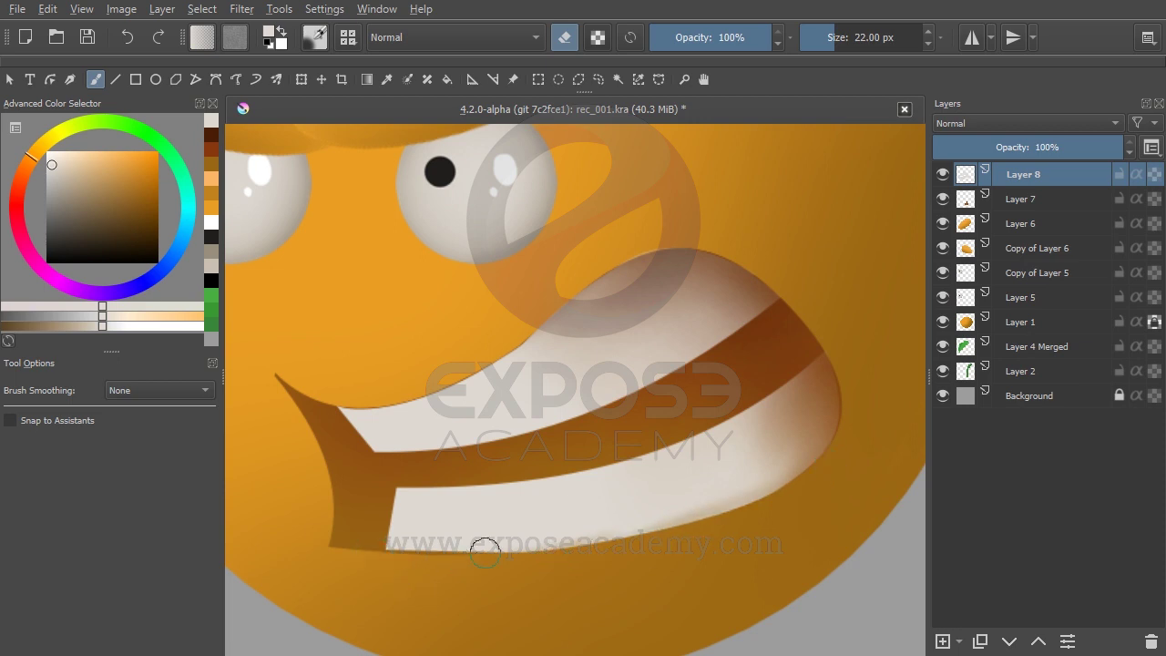
{"action": "mouse_move", "coordinate": [401, 550]}
{"action": "left_mouse_down"}
{"action": "mouse_move", "coordinate": [540, 551]}
{"action": "mouse_move", "coordinate": [461, 559]}
{"action": "mouse_move", "coordinate": [705, 513]}
{"action": "left_mouse_up"}
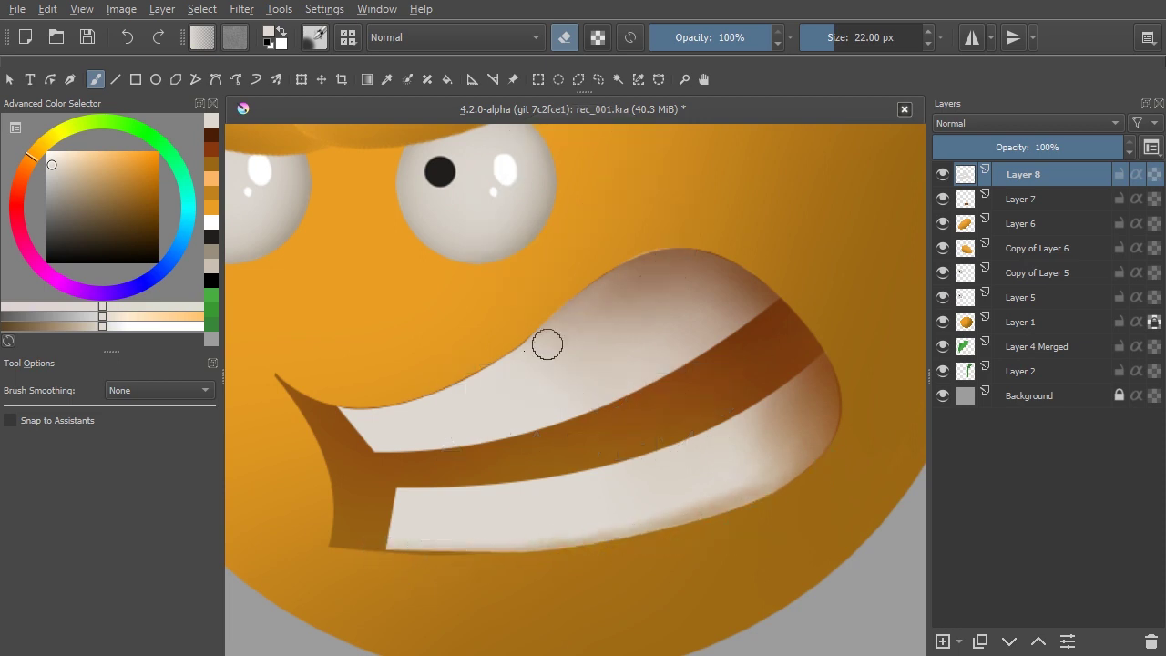
{"action": "left_click_drag", "start_coordinate": [333, 413], "coordinate": [476, 355]}
{"action": "left_click_drag", "start_coordinate": [400, 400], "coordinate": [585, 284]}
{"action": "left_click_drag", "start_coordinate": [529, 339], "coordinate": [676, 247]}
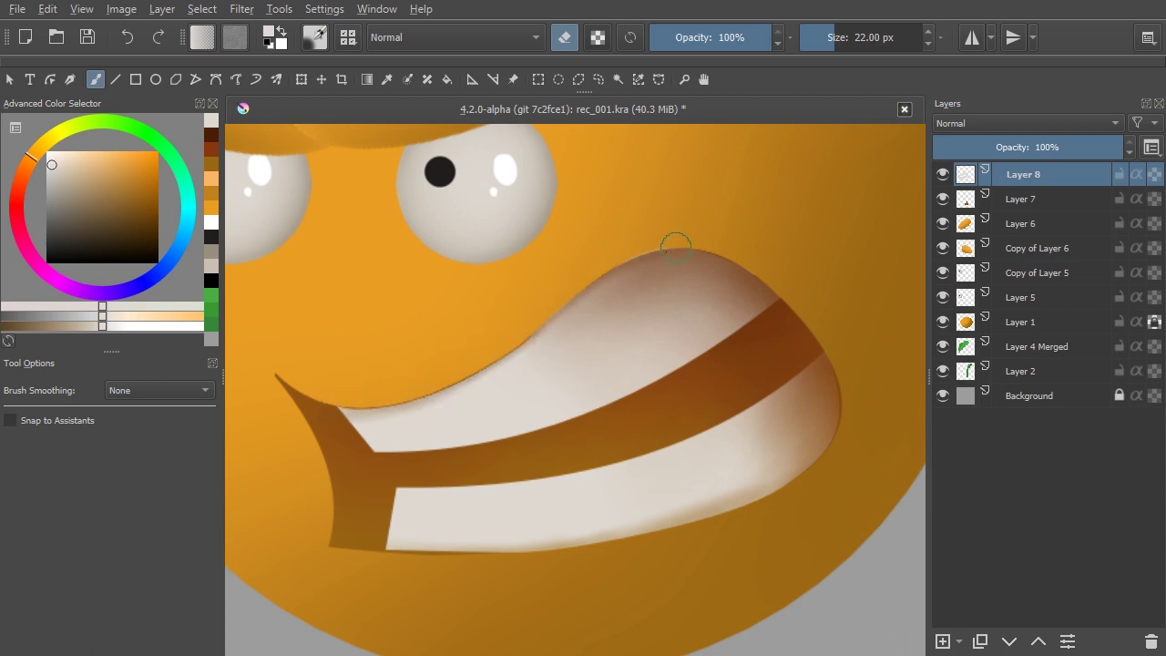
- Enlarge the airbrush eraser to 103 px
{"action": "left_click_drag", "start_coordinate": [600, 332], "coordinate": [605, 396]}
{"action": "left_click_drag", "start_coordinate": [562, 341], "coordinate": [561, 378]}
{"action": "key", "text": "bracketright"}
{"action": "key", "text": "bracketright"}
{"action": "key", "text": "bracketright"}
{"action": "key", "text": "bracketright"}
{"action": "key", "text": "bracketright"}
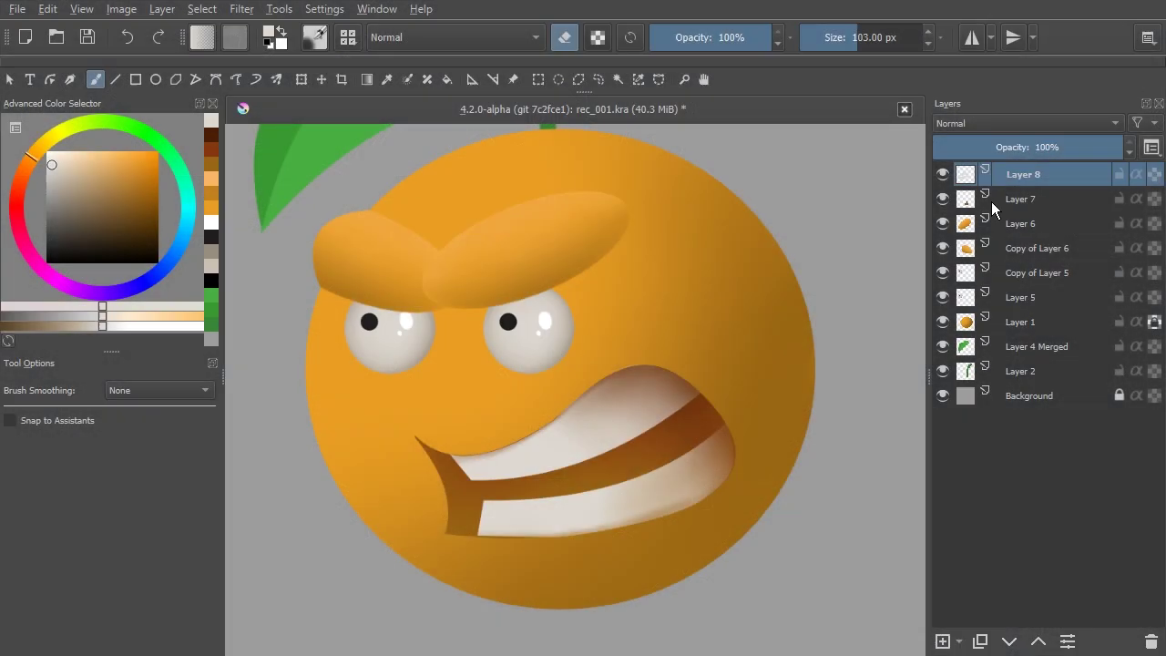
- Merge the mouth and teeth layers, Layer 7 and Layer 8, into one layer, toggling their visibility to check them
{"action": "left_click", "coordinate": [944, 174]}
{"action": "left_click", "coordinate": [945, 174]}
{"action": "left_click", "coordinate": [943, 197]}
{"action": "left_click", "coordinate": [944, 198]}
{"action": "left_click", "coordinate": [1025, 195]}
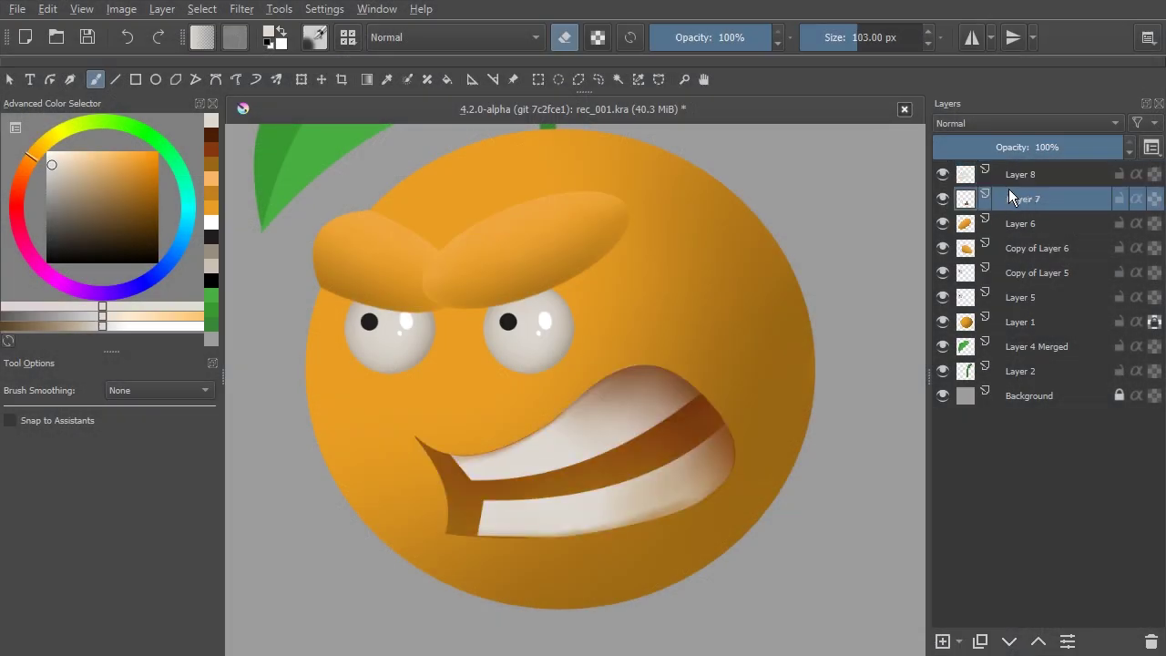
{"action": "left_click", "coordinate": [1020, 176], "text": "ctrl"}
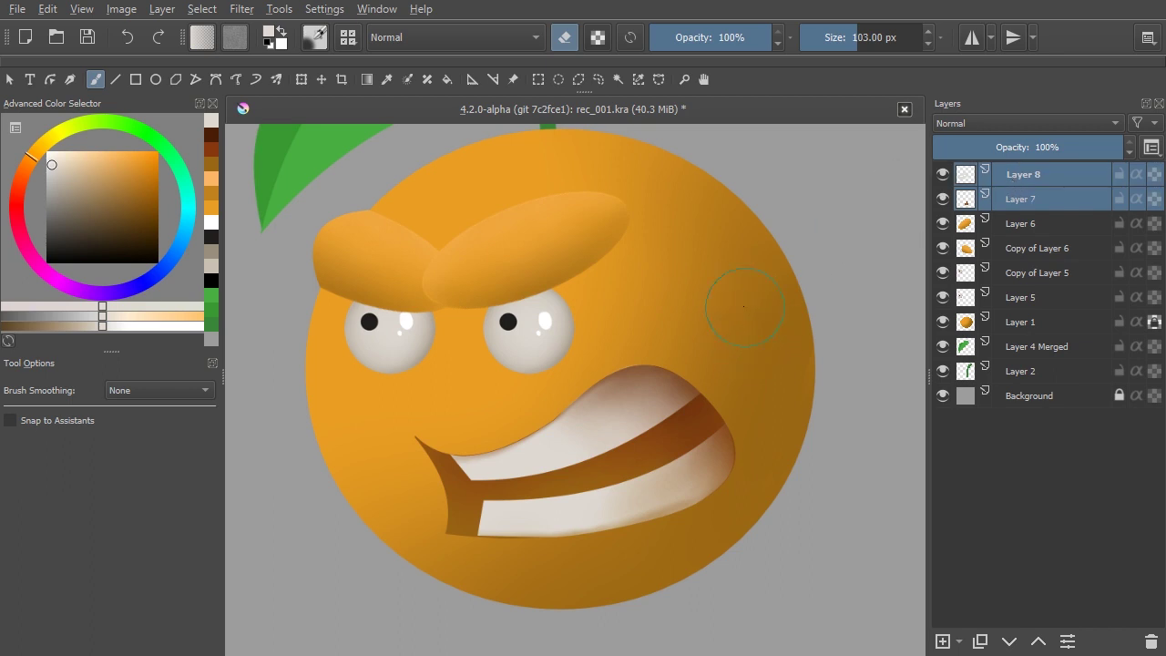
{"action": "key", "text": "ctrl+e"}
{"action": "left_click", "coordinate": [943, 174]}
{"action": "left_click", "coordinate": [943, 174]}
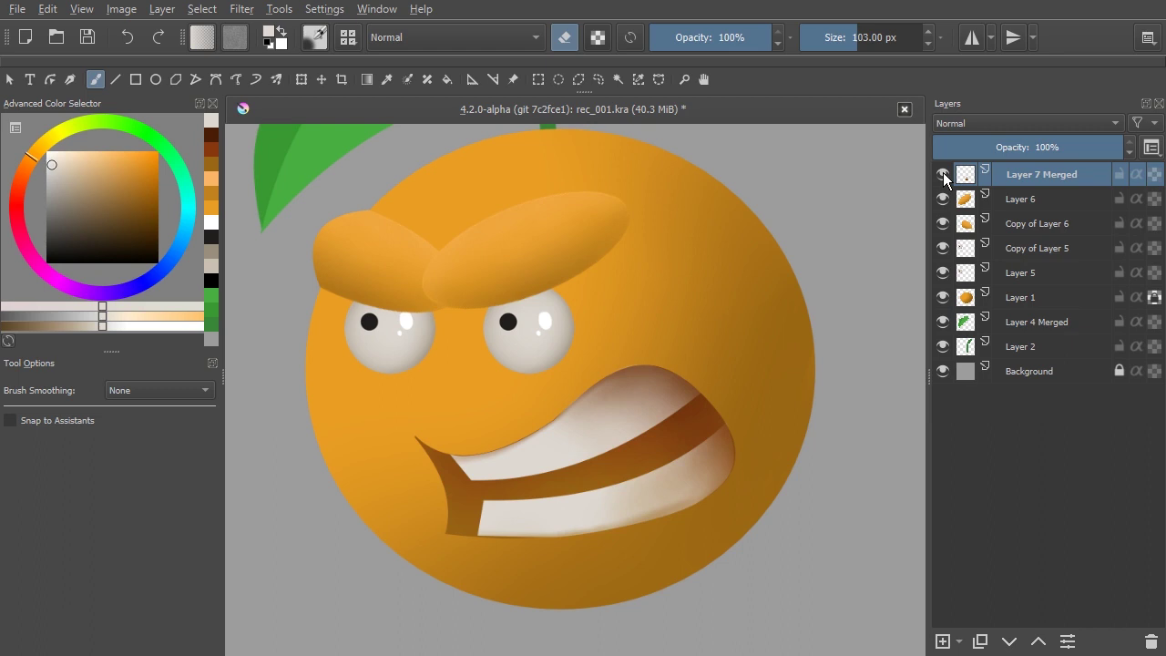
- Merge the two eyebrow layers, Layer 6 and Copy of Layer 6, toggling their visibility to check them
{"action": "left_click", "coordinate": [944, 198]}
{"action": "left_click", "coordinate": [944, 199]}
{"action": "left_click", "coordinate": [944, 223]}
{"action": "left_click", "coordinate": [943, 223]}
{"action": "left_click", "coordinate": [1024, 203]}
{"action": "left_click", "coordinate": [1022, 224], "text": "ctrl"}
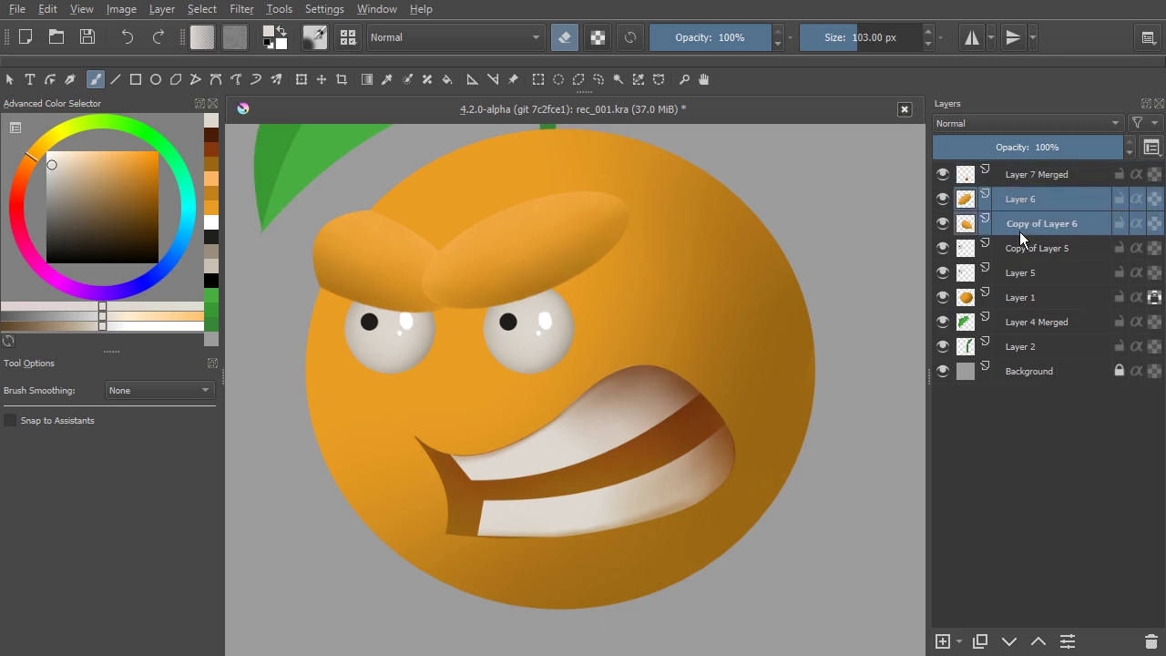
{"action": "key", "text": "ctrl+e"}
{"action": "left_click", "coordinate": [942, 200]}
{"action": "left_click", "coordinate": [942, 200]}
- Check the two eye layers by toggling their visibility and merge Copy of Layer 5 with Layer 5
{"action": "left_click", "coordinate": [944, 222]}
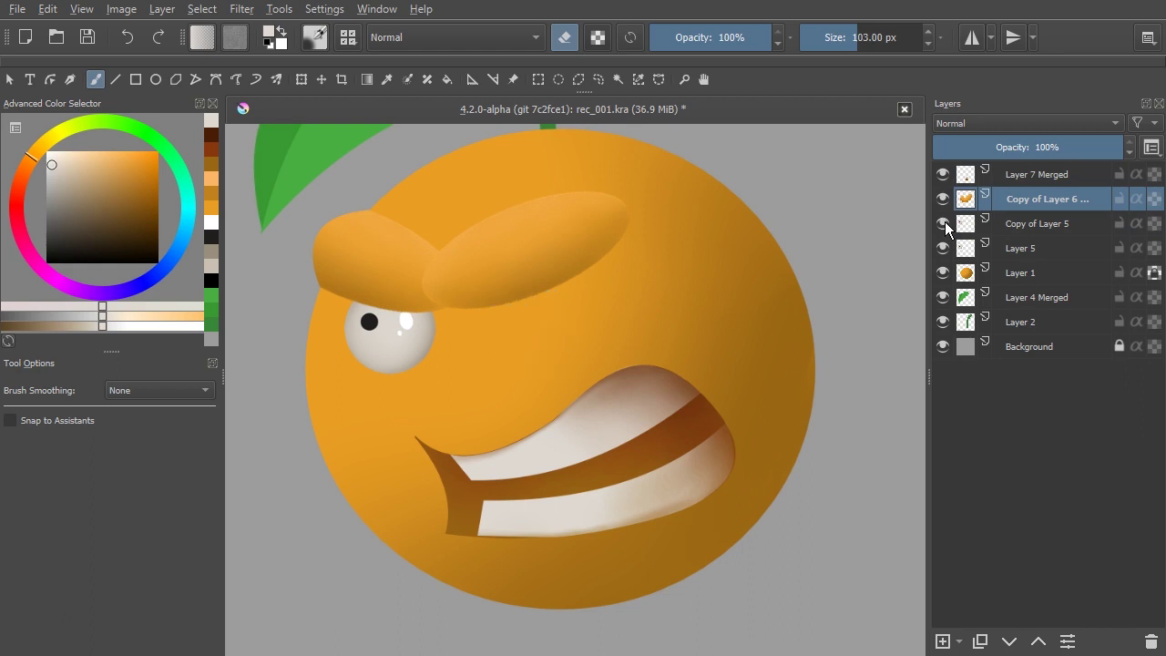
{"action": "left_click", "coordinate": [944, 223]}
{"action": "left_click", "coordinate": [941, 248]}
{"action": "left_click", "coordinate": [941, 248]}
{"action": "left_click", "coordinate": [1006, 223]}
{"action": "left_click", "coordinate": [1011, 248], "text": "shift"}
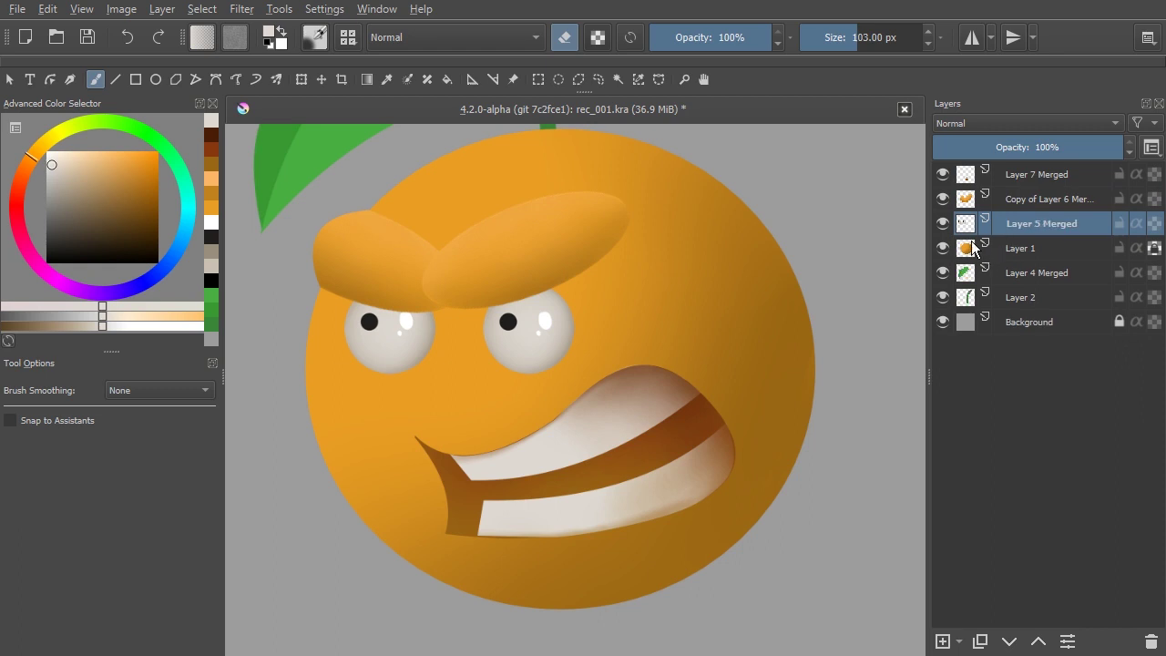
- Toggle the visibility of the merged mouth, eyebrow and eye layers and of Layer 1 to check what each contains
{"action": "left_click", "coordinate": [942, 176]}
{"action": "left_click", "coordinate": [942, 176]}
{"action": "left_click", "coordinate": [943, 199]}
{"action": "left_click", "coordinate": [944, 200]}
{"action": "left_click", "coordinate": [943, 223]}
{"action": "left_click", "coordinate": [943, 224]}
{"action": "left_click", "coordinate": [943, 250]}
{"action": "left_click", "coordinate": [943, 251]}
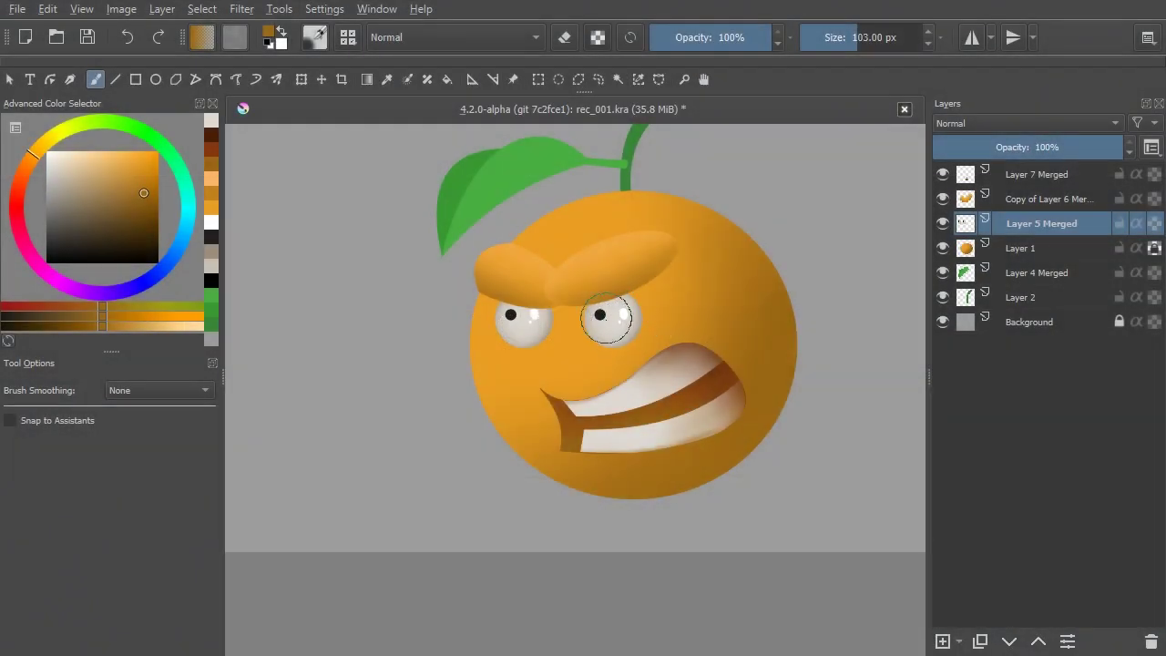
- Paint a soft darker orange shadow around the left eye on Layer 1 with the airbrush at 165 px
{"action": "left_click", "coordinate": [1020, 252]}
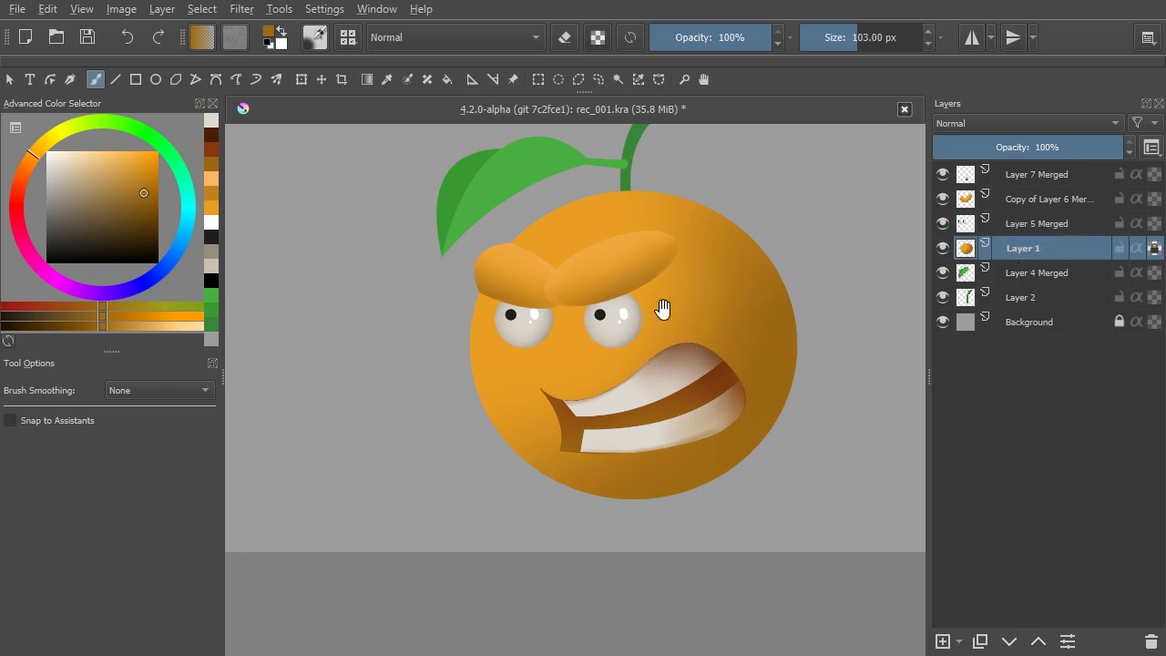
{"action": "scroll", "coordinate": [604, 312], "scroll_direction": "up", "scroll_amount": 3}
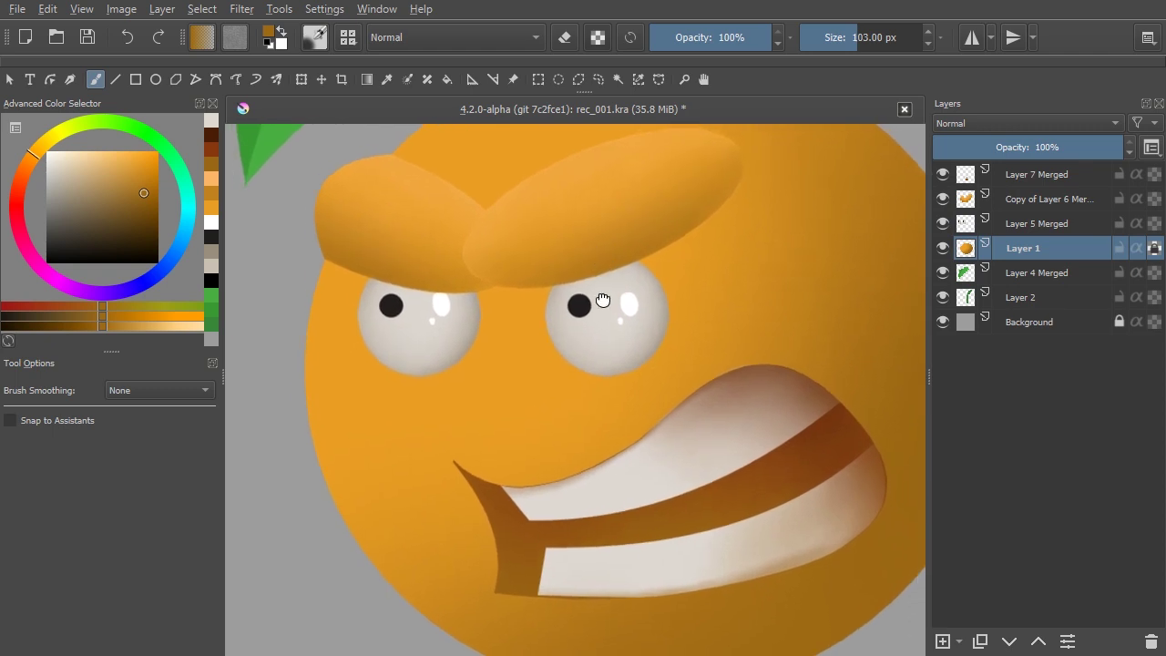
{"action": "left_click_drag", "start_coordinate": [603, 301], "coordinate": [576, 346]}
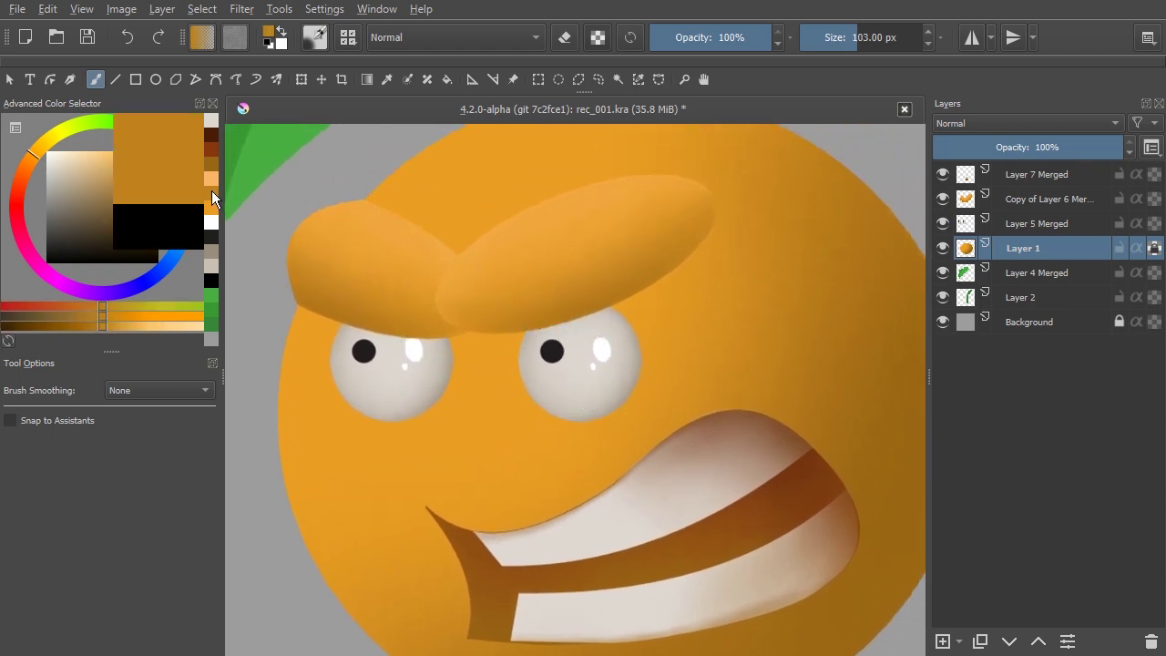
{"action": "right_click", "coordinate": [606, 318]}
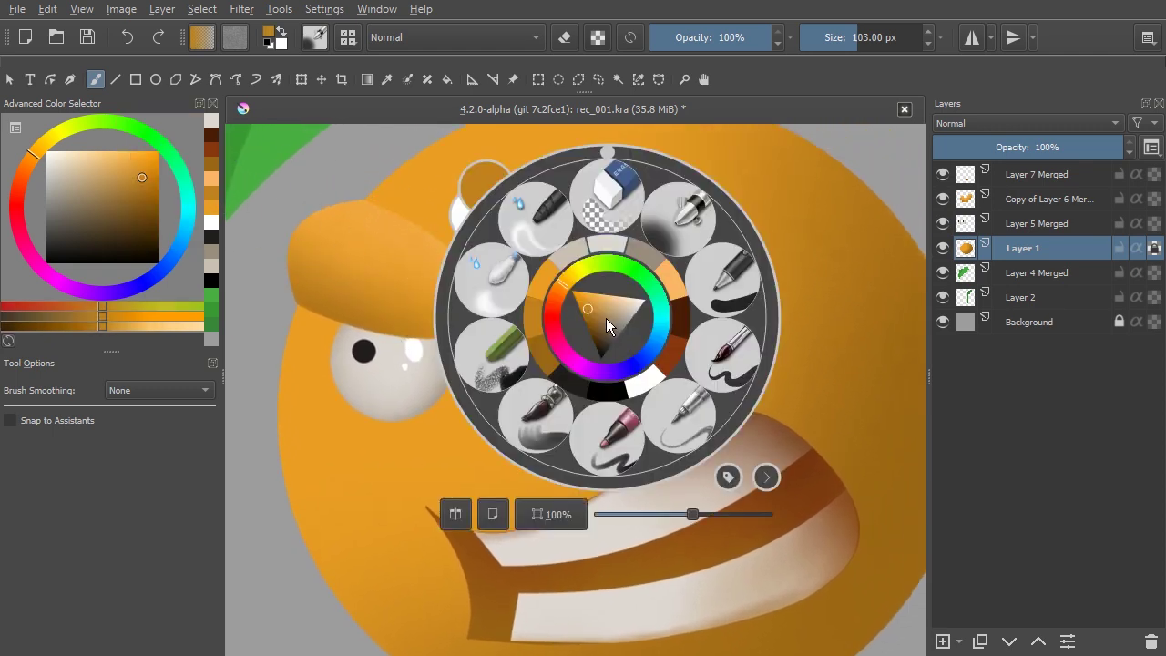
{"action": "left_click", "coordinate": [675, 231]}
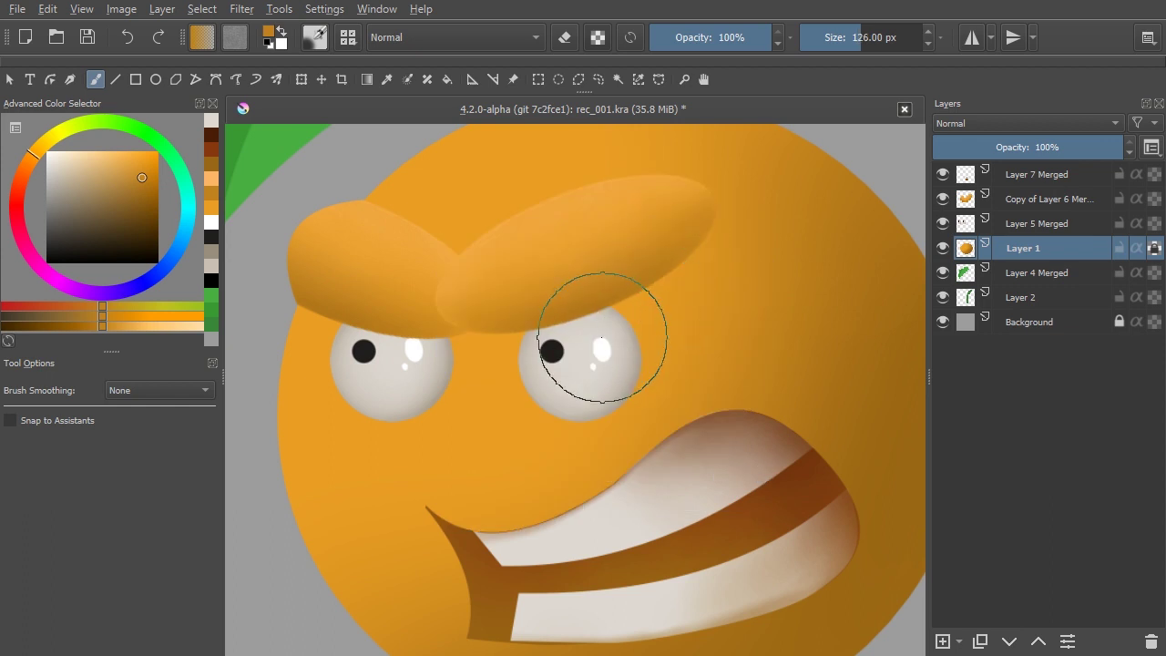
{"action": "key", "text": "bracketright"}
{"action": "key", "text": "bracketright"}
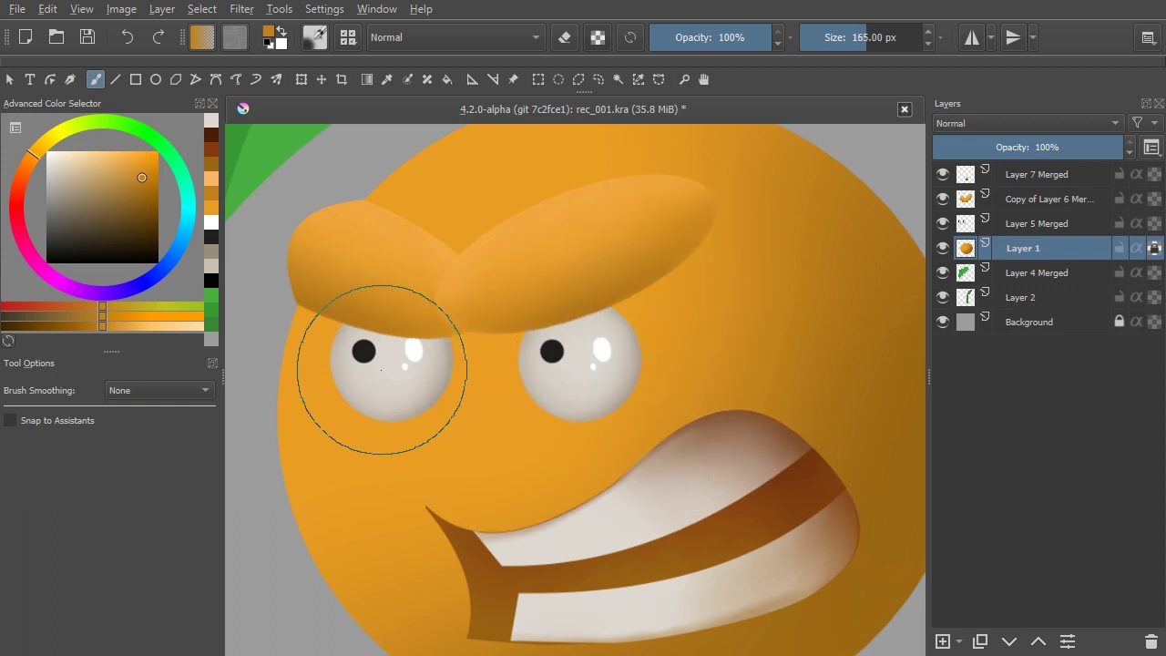
{"action": "mouse_move", "coordinate": [385, 383]}
{"action": "left_mouse_down"}
{"action": "mouse_move", "coordinate": [385, 353]}
{"action": "mouse_move", "coordinate": [402, 347]}
{"action": "mouse_move", "coordinate": [410, 364]}
{"action": "mouse_move", "coordinate": [376, 348]}
{"action": "left_mouse_up"}
- Paint a matching darker orange shadow around the right eye with the airbrush at 154 px, and reduce the brush to 126 px
{"action": "key", "text": "bracketleft"}
{"action": "mouse_move", "coordinate": [596, 359]}
{"action": "left_mouse_down"}
{"action": "mouse_move", "coordinate": [609, 344]}
{"action": "mouse_move", "coordinate": [563, 362]}
{"action": "mouse_move", "coordinate": [562, 341]}
{"action": "mouse_move", "coordinate": [610, 349]}
{"action": "mouse_move", "coordinate": [599, 370]}
{"action": "mouse_move", "coordinate": [625, 349]}
{"action": "mouse_move", "coordinate": [609, 327]}
{"action": "mouse_move", "coordinate": [582, 351]}
{"action": "mouse_move", "coordinate": [679, 315]}
{"action": "left_mouse_up"}
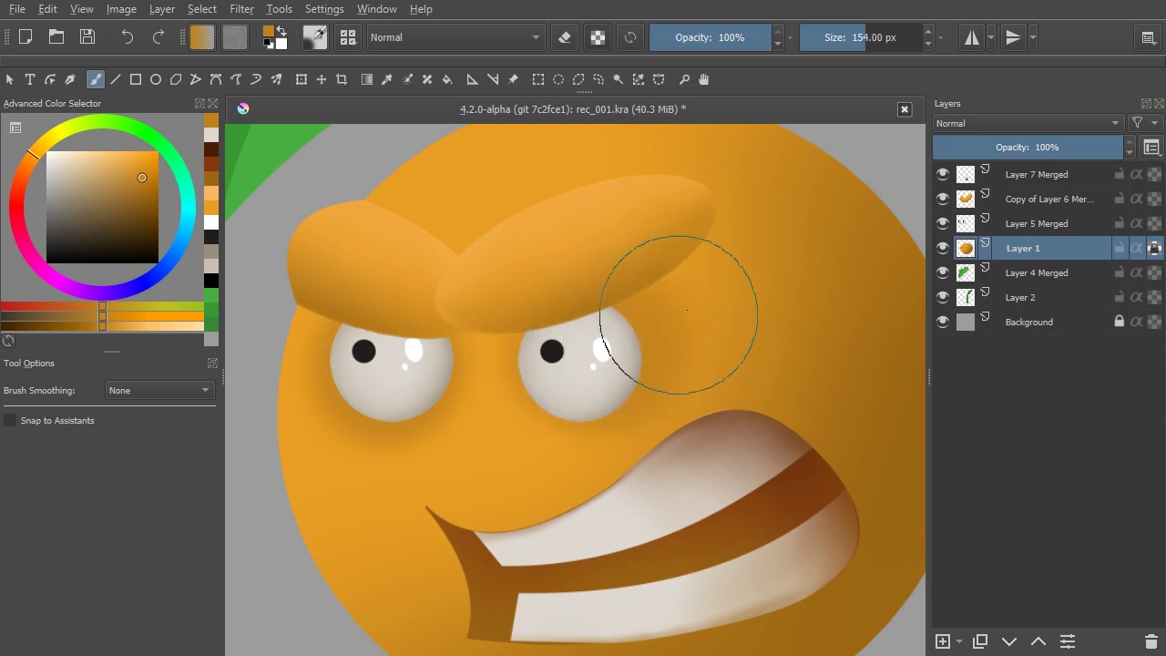
{"action": "left_click_drag", "start_coordinate": [544, 374], "coordinate": [542, 450]}
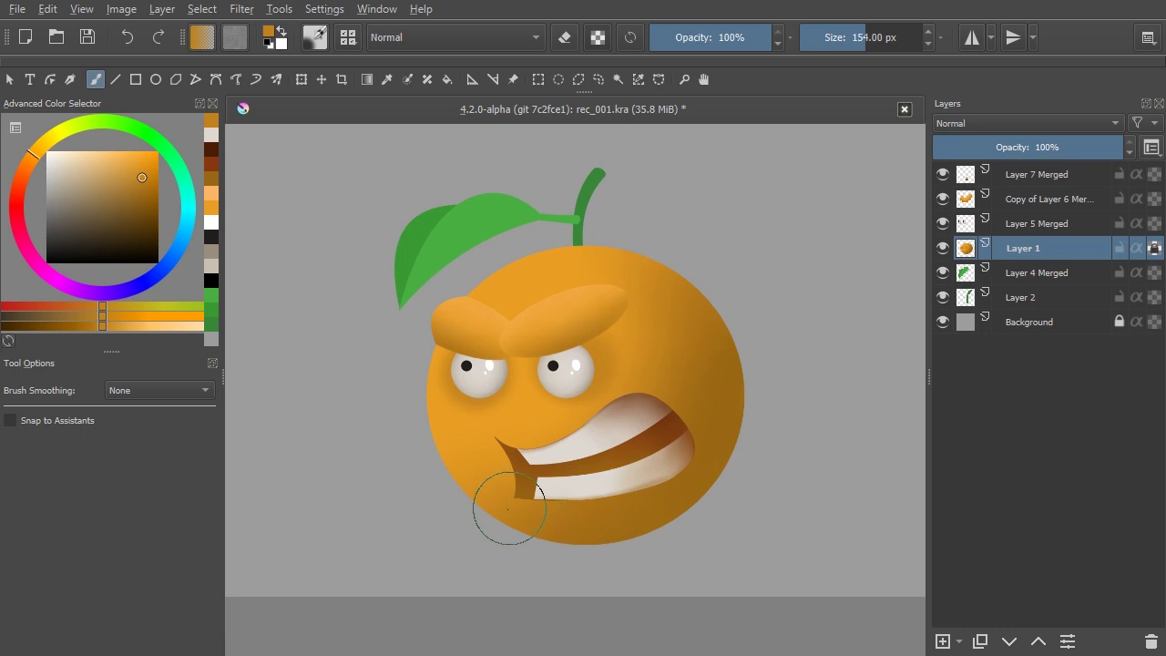
{"action": "left_click_drag", "start_coordinate": [540, 386], "coordinate": [528, 310]}
{"action": "key", "text": "bracketleft"}
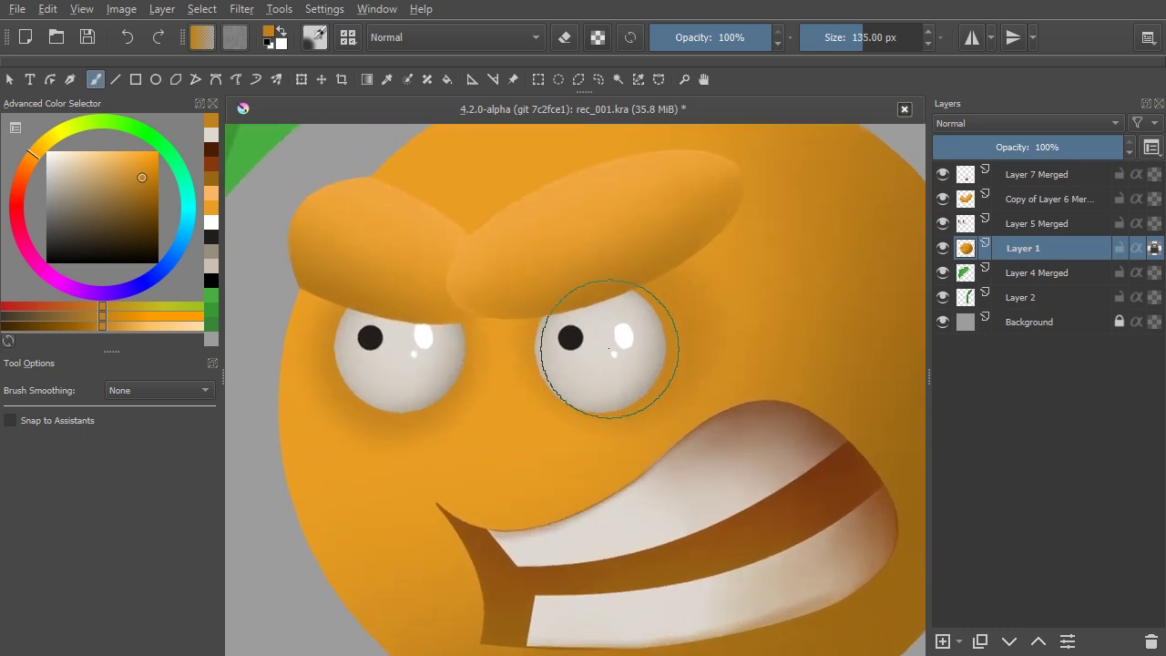
{"action": "key", "text": "bracketleft"}
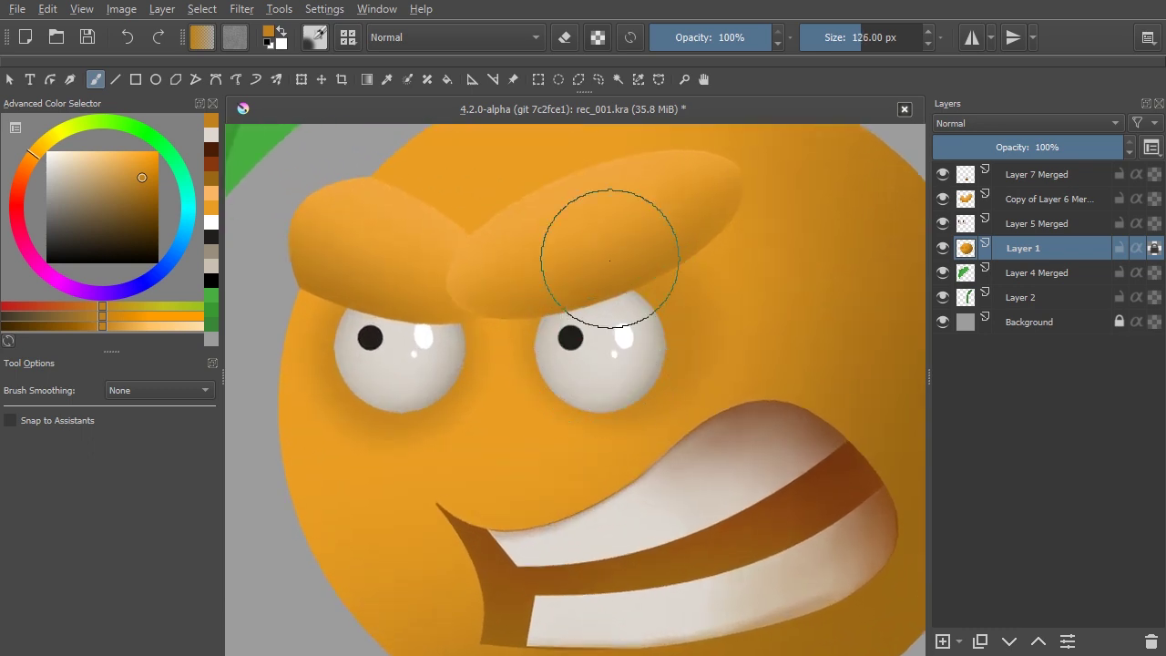
{"action": "mouse_move", "coordinate": [627, 333]}
{"action": "left_mouse_down"}
{"action": "mouse_move", "coordinate": [638, 286]}
{"action": "mouse_move", "coordinate": [593, 249]}
{"action": "left_mouse_up"}
{"action": "key", "text": "space"}
{"action": "mouse_move", "coordinate": [576, 348]}
{"action": "left_mouse_down"}
{"action": "mouse_move", "coordinate": [523, 443]}
{"action": "mouse_move", "coordinate": [525, 427]}
{"action": "left_mouse_up"}
{"action": "mouse_move", "coordinate": [483, 368]}
{"action": "left_mouse_down"}
{"action": "mouse_move", "coordinate": [495, 285]}
{"action": "mouse_move", "coordinate": [547, 346]}
{"action": "left_mouse_up"}
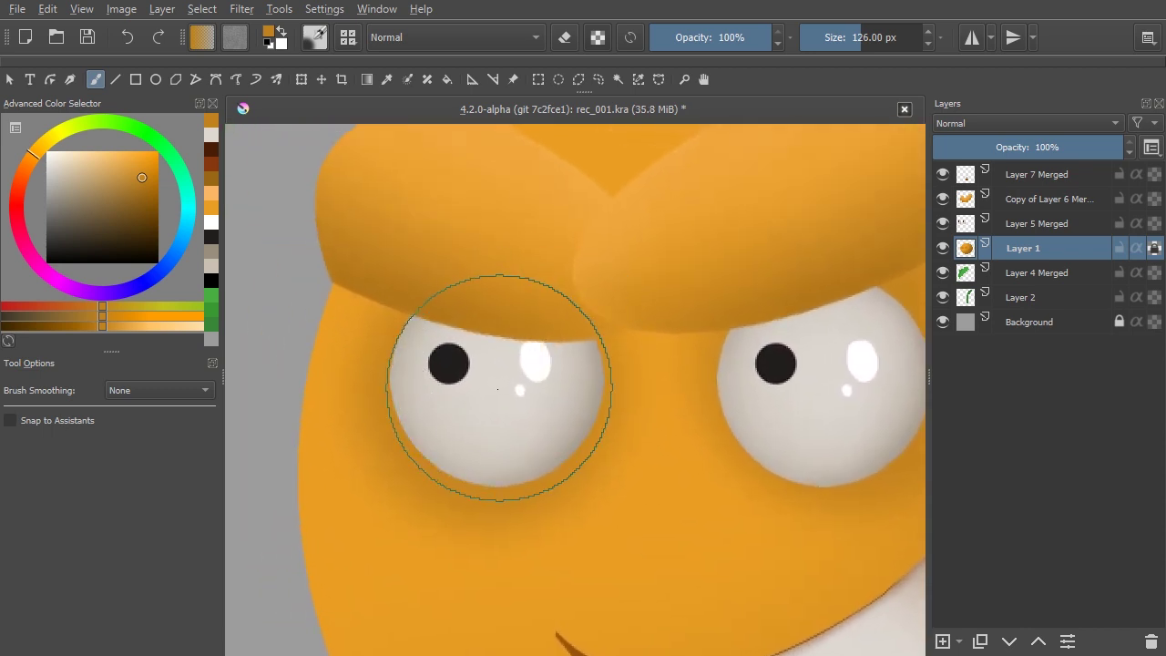
- Paint a thin, darker orange contact shadow around both eyes with the bristle brush at 16 px, using a color sampled from the left eyebrow
{"action": "right_click", "coordinate": [503, 362]}
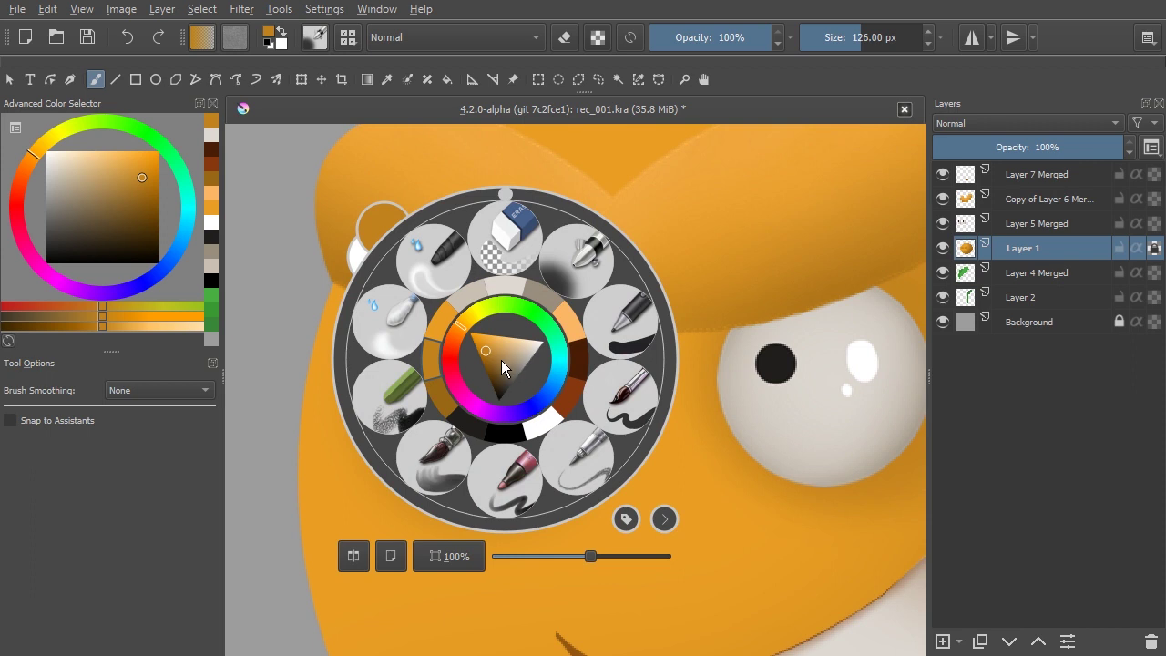
{"action": "left_click", "coordinate": [440, 449]}
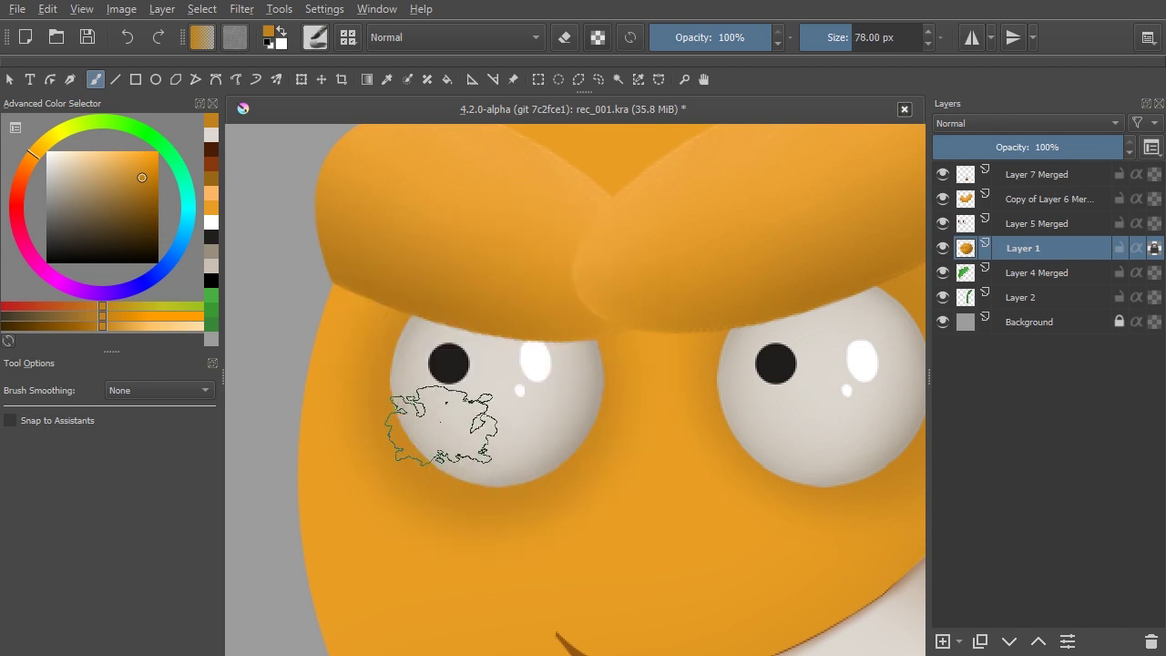
{"action": "key", "text": "bracketleft"}
{"action": "key", "text": "bracketleft"}
{"action": "key", "text": "bracketleft"}
{"action": "key", "text": "bracketleft"}
{"action": "key", "text": "bracketleft"}
{"action": "key", "text": "bracketleft"}
{"action": "key", "text": "bracketleft"}
{"action": "key", "text": "bracketleft"}
{"action": "key", "text": "bracketleft"}
{"action": "key", "text": "bracketleft"}
{"action": "key", "text": "bracketleft"}
{"action": "key", "text": "bracketleft"}
{"action": "key", "text": "bracketleft"}
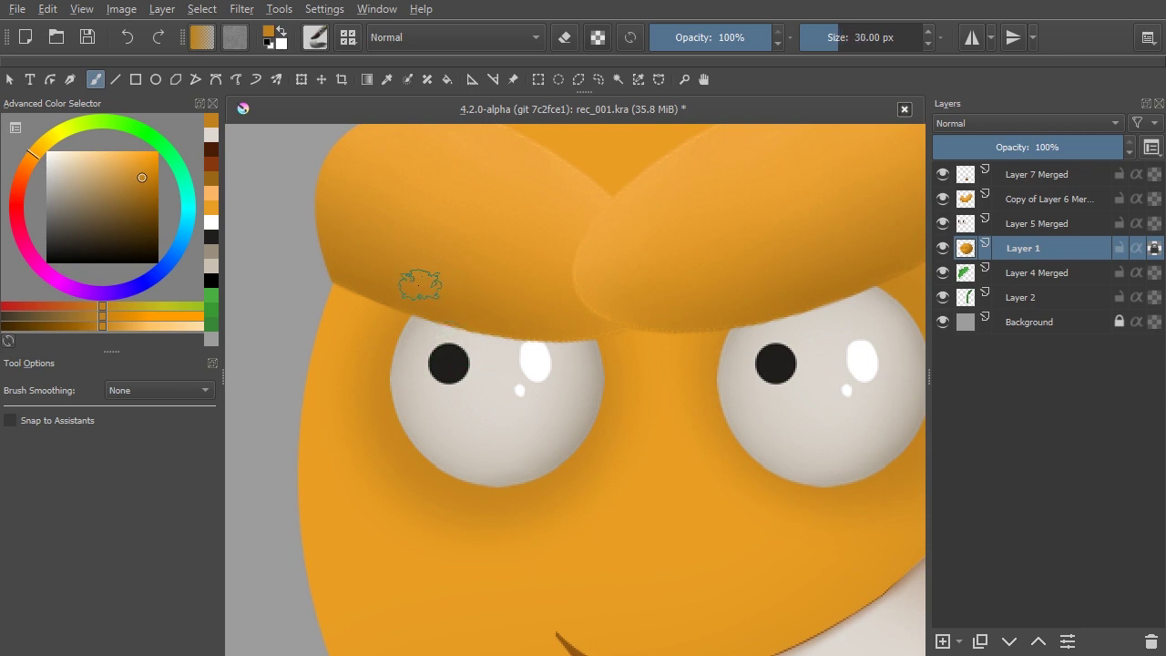
{"action": "left_click", "coordinate": [405, 290], "text": "ctrl"}
{"action": "key", "text": "bracketleft"}
{"action": "key", "text": "bracketleft"}
{"action": "key", "text": "bracketleft"}
{"action": "key", "text": "bracketleft"}
{"action": "key", "text": "bracketleft"}
{"action": "left_click_drag", "start_coordinate": [414, 321], "coordinate": [398, 363]}
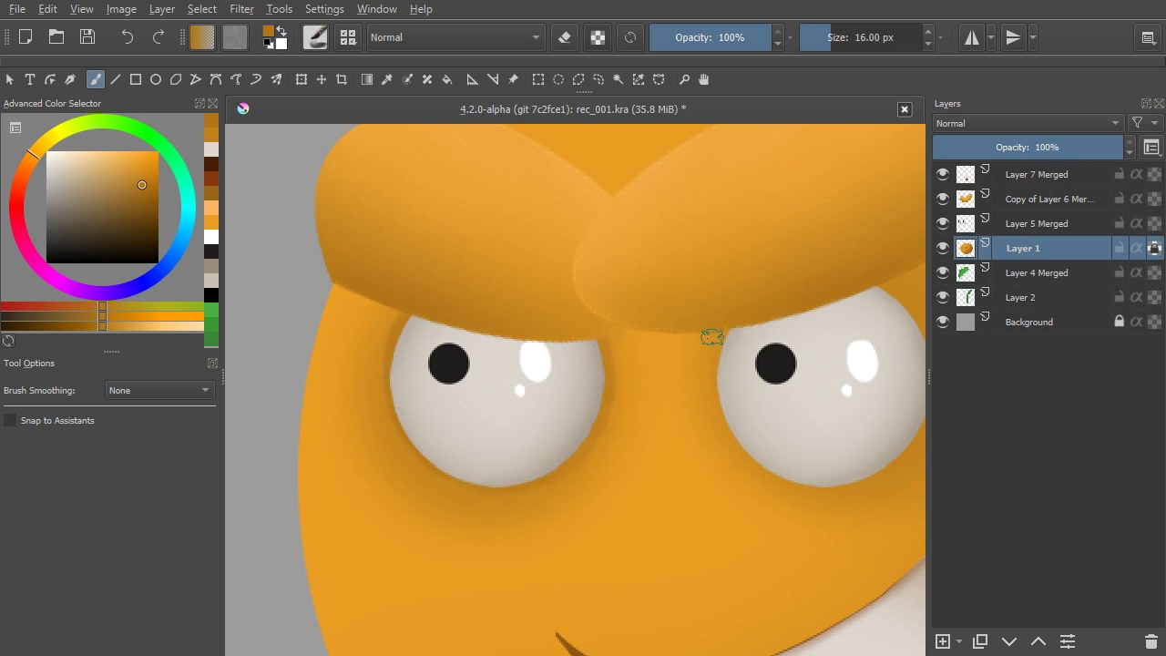
{"action": "left_click_drag", "start_coordinate": [712, 337], "coordinate": [485, 337]}
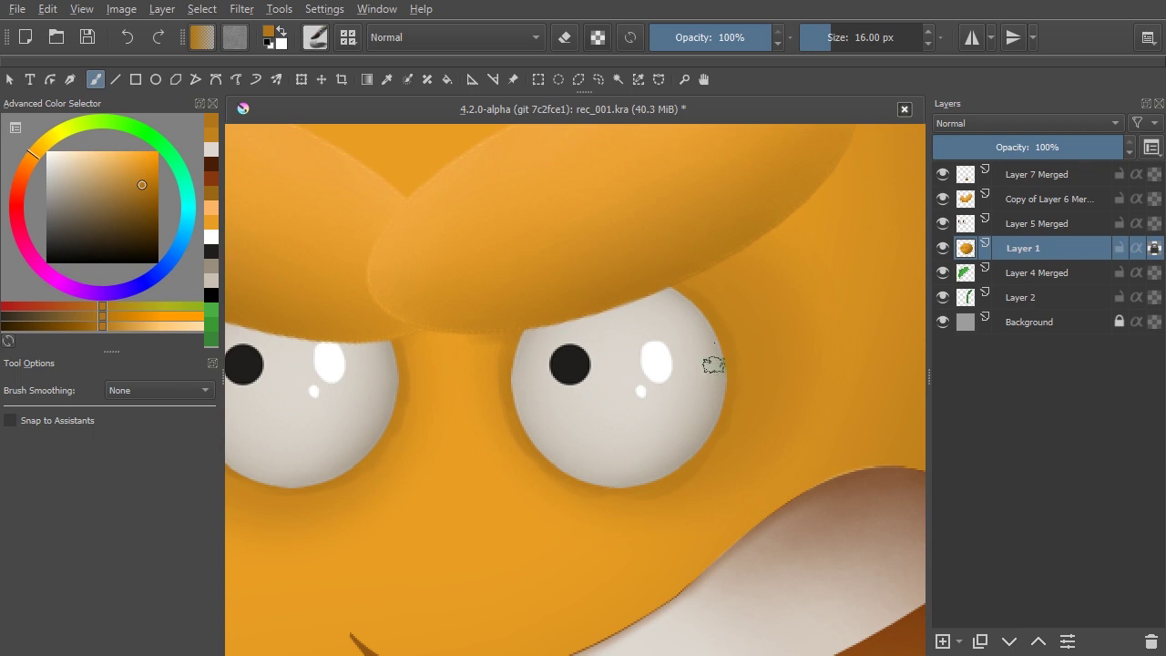
{"action": "scroll", "coordinate": [540, 357], "scroll_direction": "down", "scroll_amount": 5}
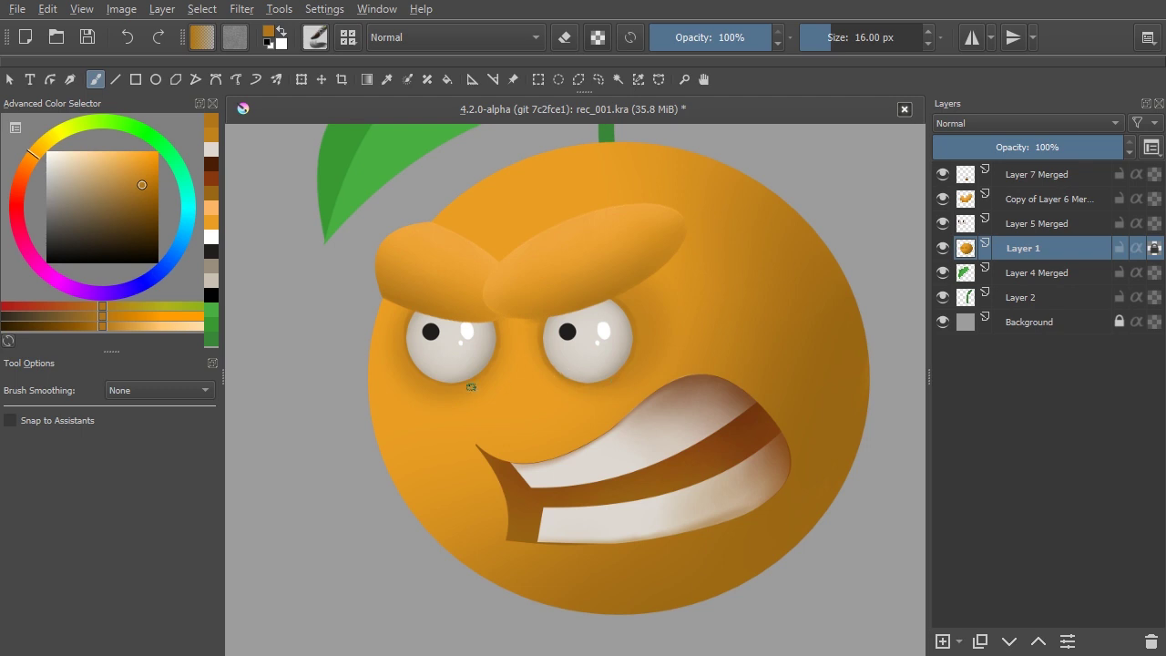
- Outline a thin curved crescent below the left eye with the Bezier curve selection
{"action": "scroll", "coordinate": [390, 396], "scroll_direction": "up", "scroll_amount": 5}
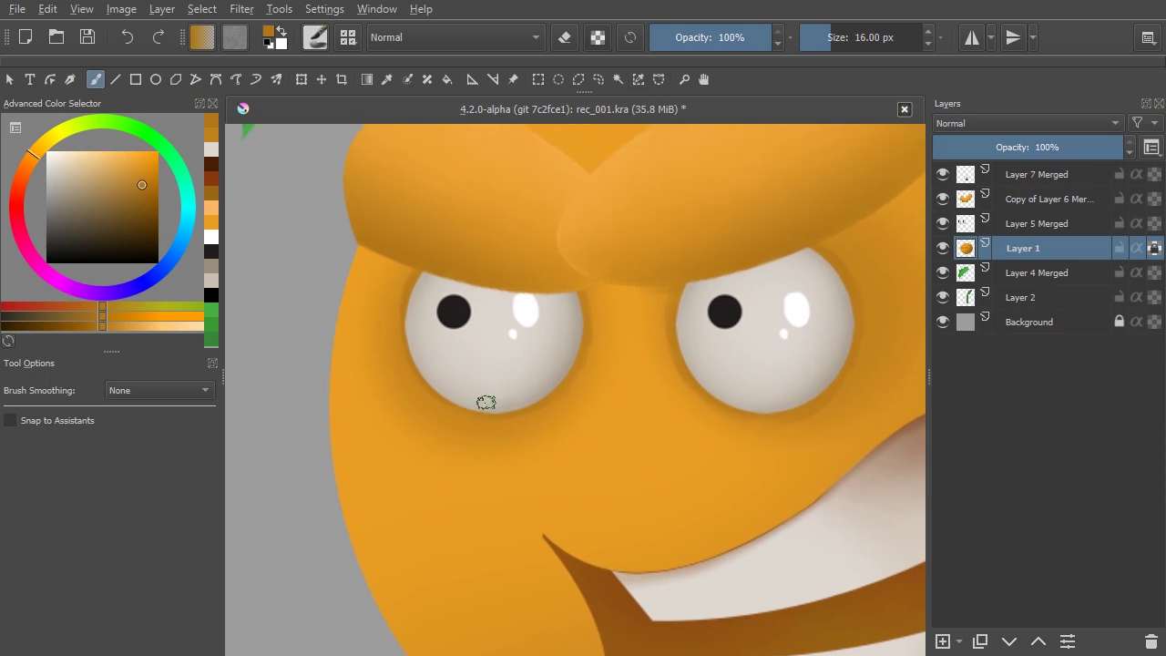
{"action": "key", "text": "s"}
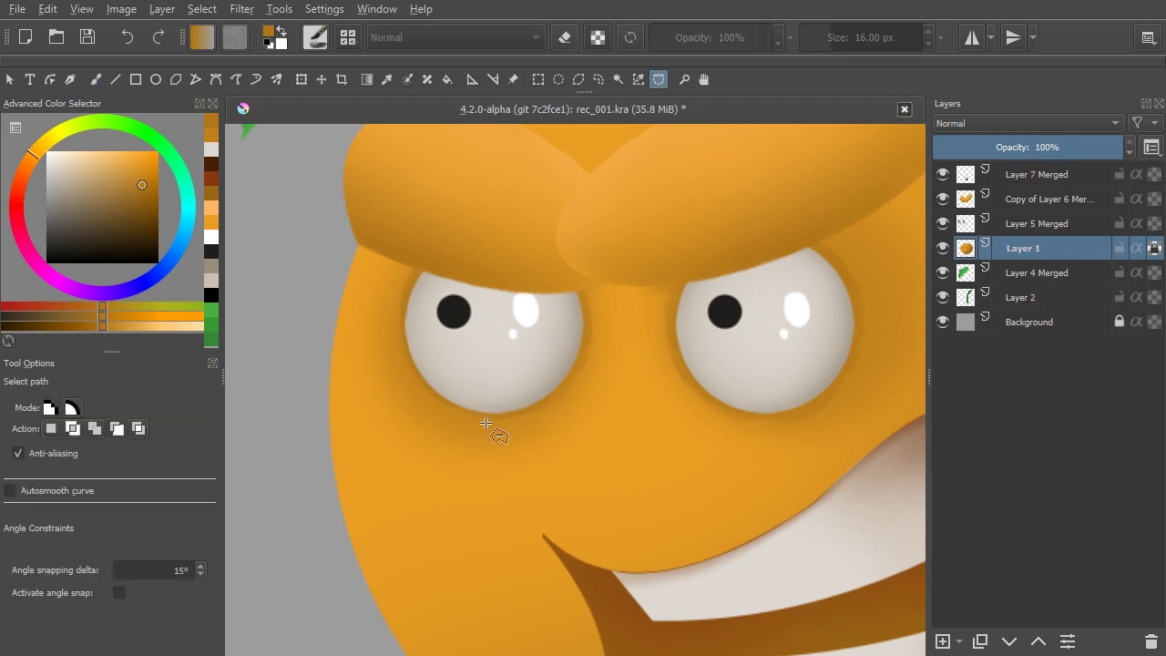
{"action": "left_click", "coordinate": [567, 402]}
{"action": "left_click_drag", "start_coordinate": [349, 442], "coordinate": [361, 468]}
{"action": "left_click_drag", "start_coordinate": [567, 403], "coordinate": [633, 315]}
{"action": "scroll", "coordinate": [564, 446], "scroll_direction": "up", "scroll_amount": 1}
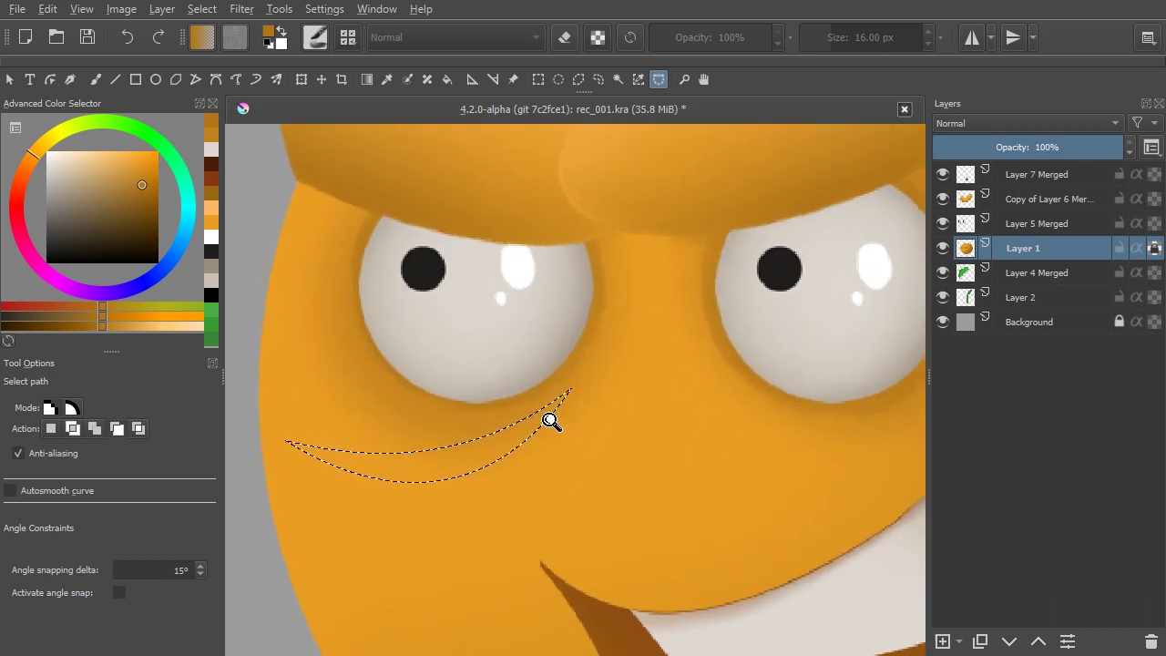
- Extend the crescent selection with a freehand area reaching up to the left eye's lower inner edge
{"action": "left_click", "coordinate": [598, 82]}
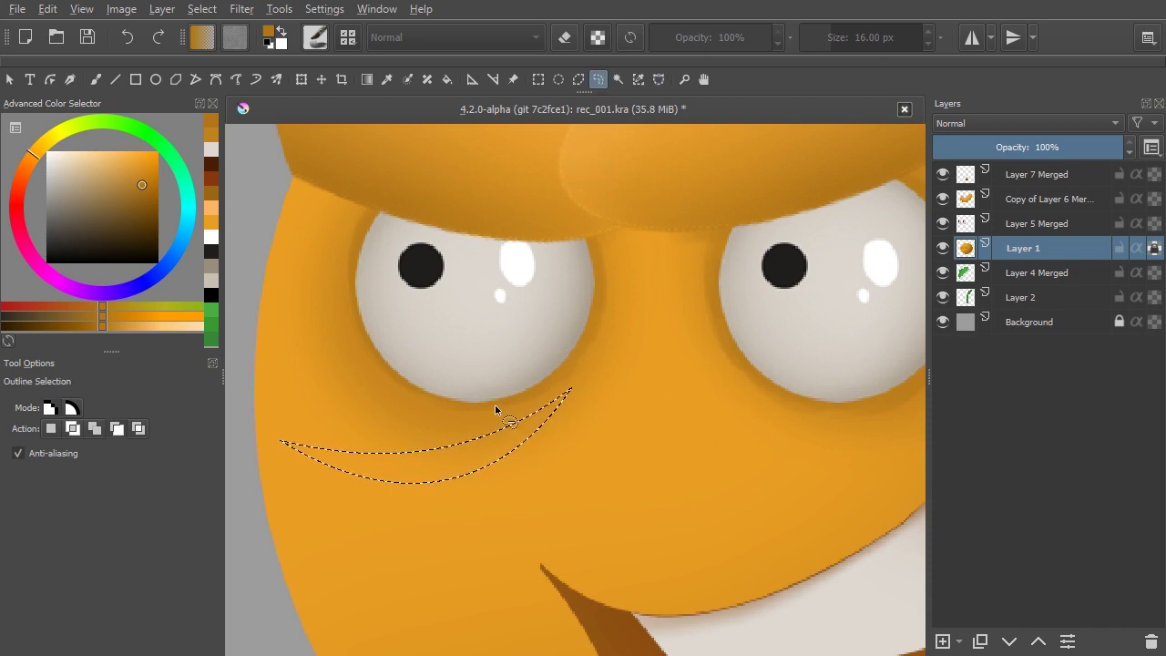
{"action": "mouse_move", "coordinate": [432, 399]}
{"action": "left_mouse_down"}
{"action": "mouse_move", "coordinate": [498, 413]}
{"action": "mouse_move", "coordinate": [509, 444]}
{"action": "mouse_move", "coordinate": [560, 406]}
{"action": "mouse_move", "coordinate": [589, 348]}
{"action": "mouse_move", "coordinate": [555, 336]}
{"action": "mouse_move", "coordinate": [432, 399]}
{"action": "left_mouse_up"}
{"action": "scroll", "coordinate": [565, 378], "scroll_direction": "down", "scroll_amount": 3}
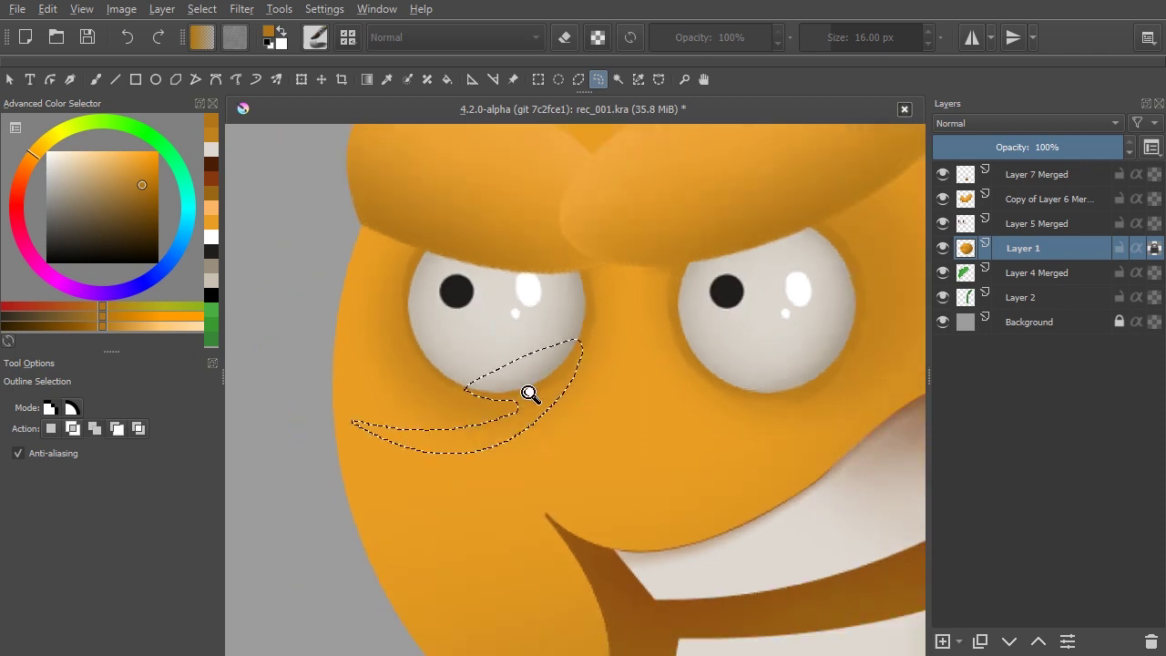
- Shade the selected fold under the left eye with darker orange using the airbrush at 188 px, and clear the selection
{"action": "key", "text": "b"}
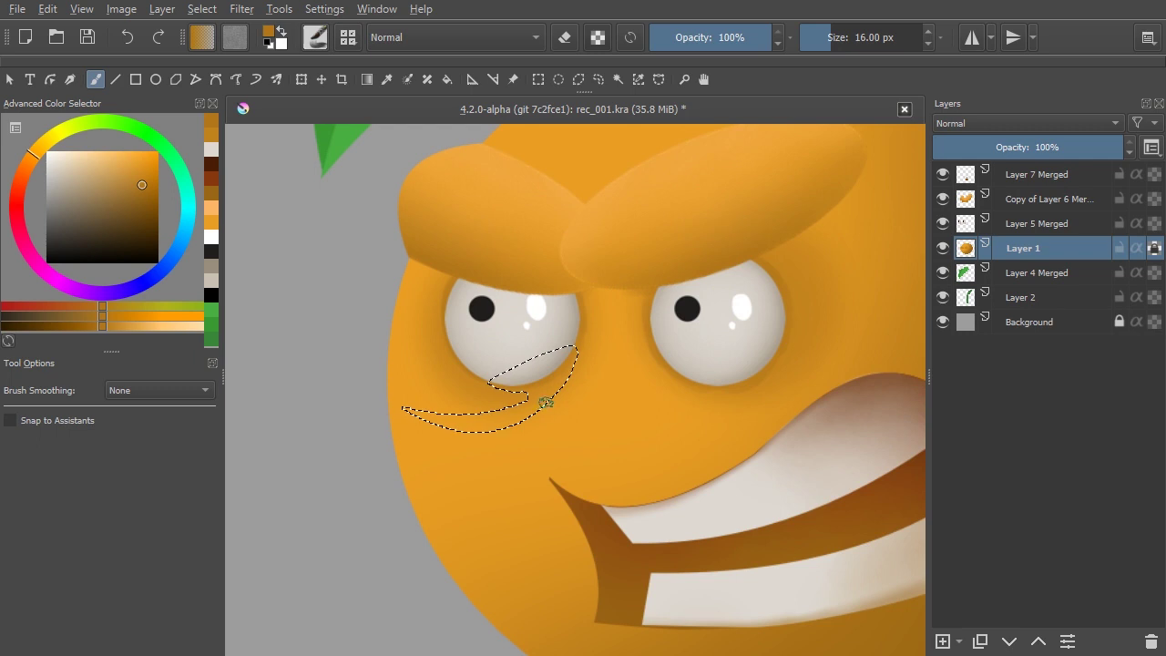
{"action": "right_click", "coordinate": [545, 402]}
{"action": "left_click", "coordinate": [611, 301]}
{"action": "key", "text": "]"}
{"action": "key", "text": "]"}
{"action": "key", "text": "]"}
{"action": "key", "text": "]"}
{"action": "key", "text": "]"}
{"action": "key", "text": "]"}
{"action": "key", "text": "]"}
{"action": "key", "text": "["}
{"action": "mouse_move", "coordinate": [496, 404]}
{"action": "left_mouse_down"}
{"action": "mouse_move", "coordinate": [475, 418]}
{"action": "mouse_move", "coordinate": [564, 355]}
{"action": "left_mouse_up"}
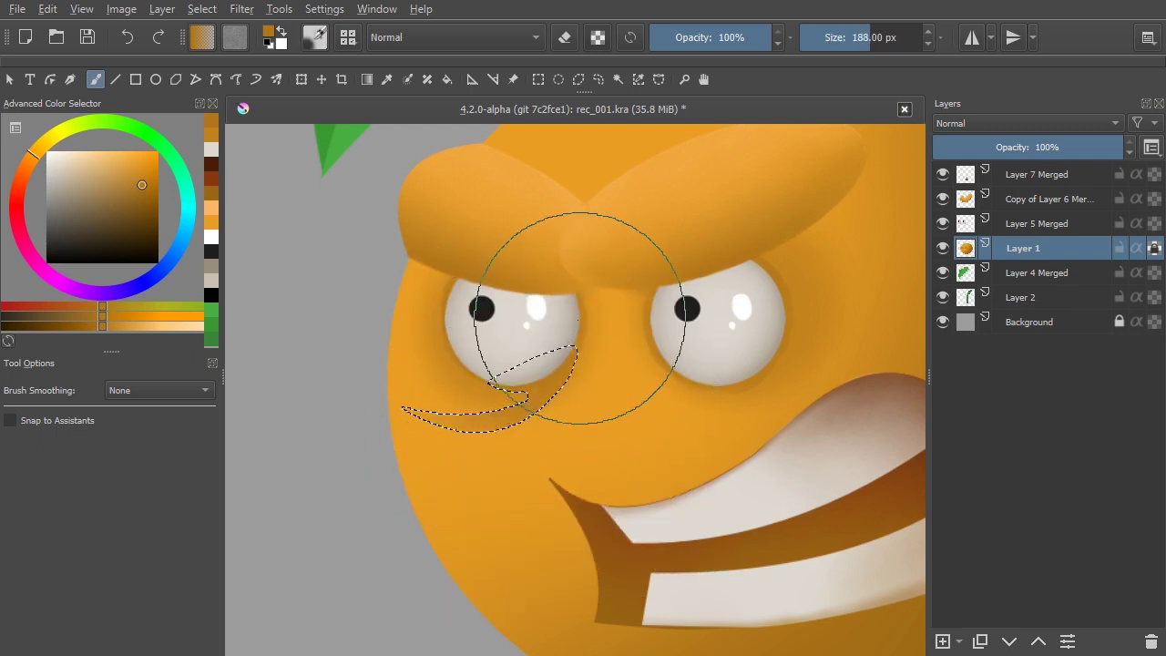
{"action": "key", "text": "ctrl+shift+a"}
{"action": "left_click_drag", "start_coordinate": [535, 396], "coordinate": [565, 326]}
{"action": "left_click_drag", "start_coordinate": [485, 373], "coordinate": [597, 378]}
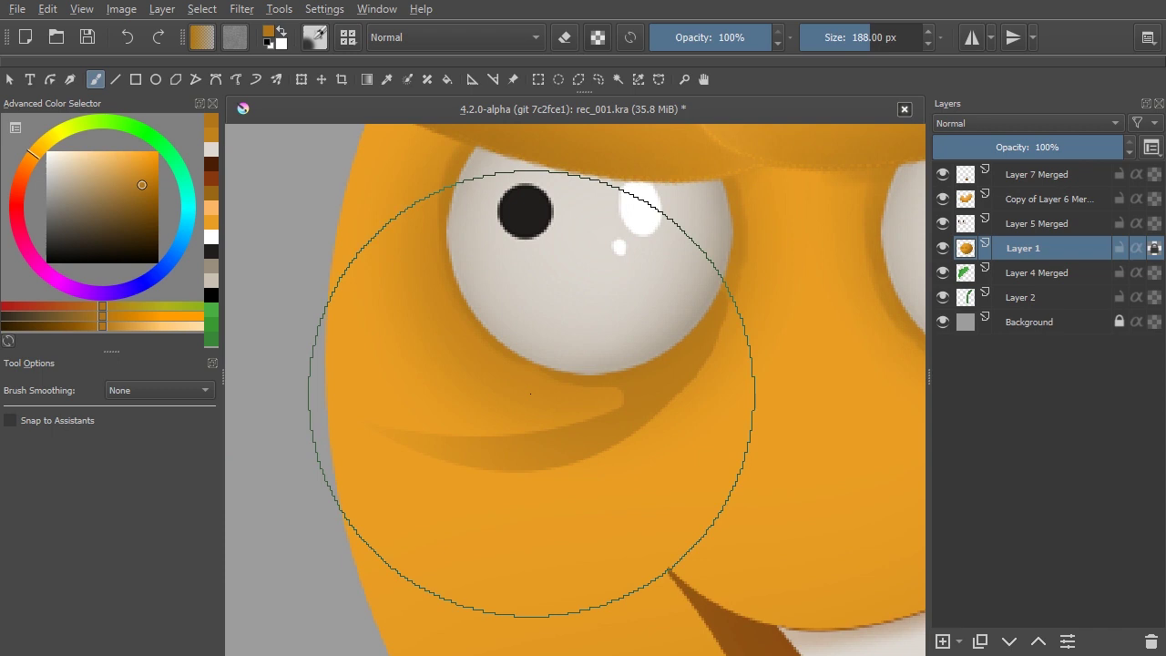
- Soften the edges and outer end of the fold under the left eye with the blending brush at 18 px
{"action": "right_click", "coordinate": [530, 393]}
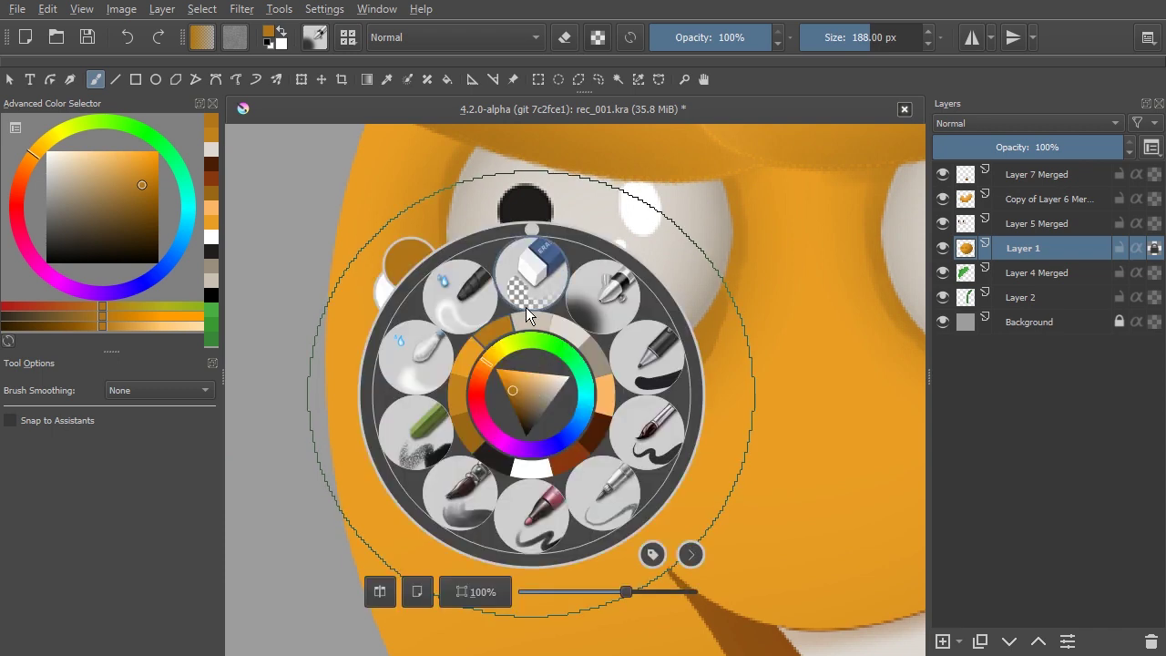
{"action": "left_click", "coordinate": [457, 311]}
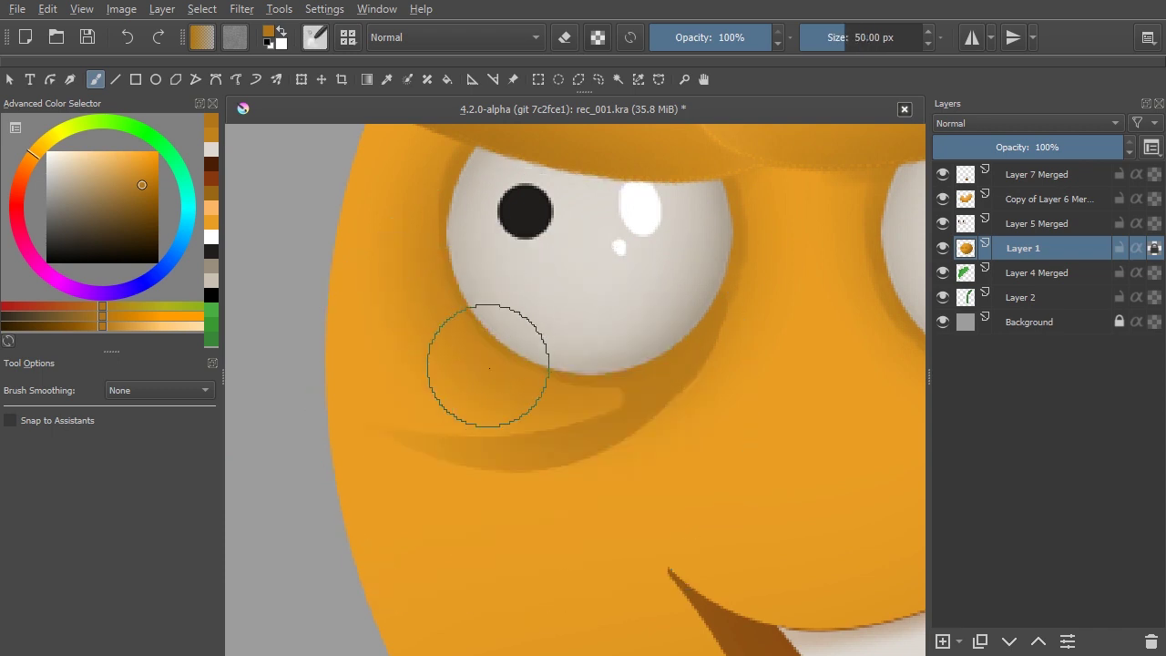
{"action": "key", "text": "bracketleft"}
{"action": "key", "text": "bracketleft"}
{"action": "key", "text": "bracketleft"}
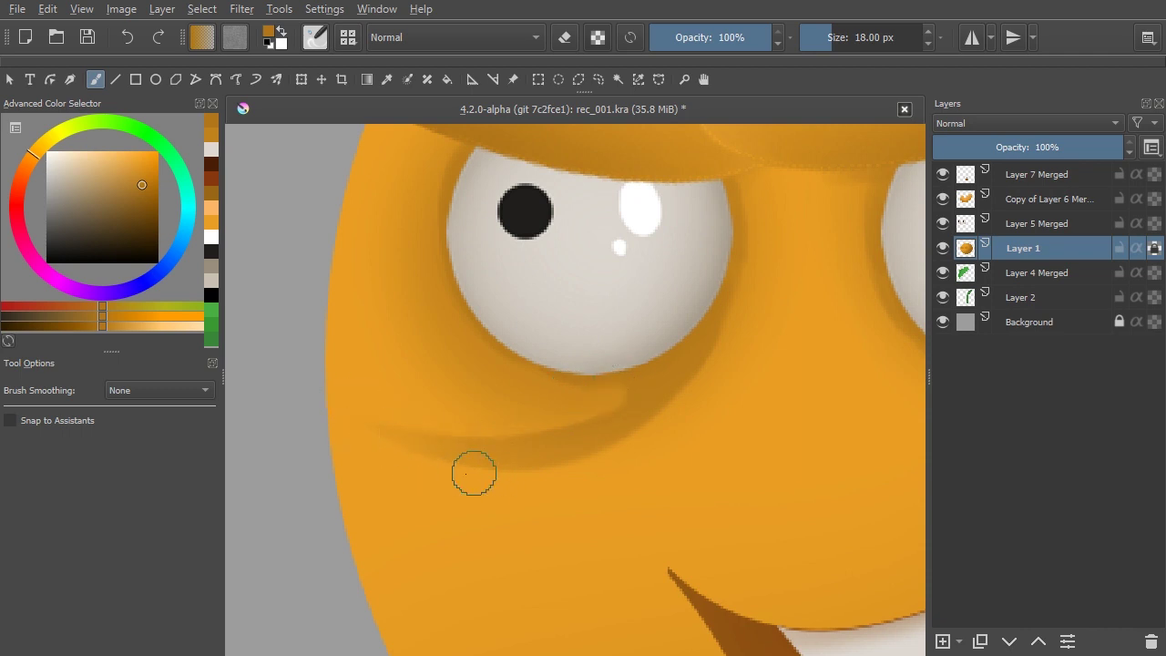
{"action": "scroll", "coordinate": [734, 223], "scroll_direction": "down", "scroll_amount": 5}
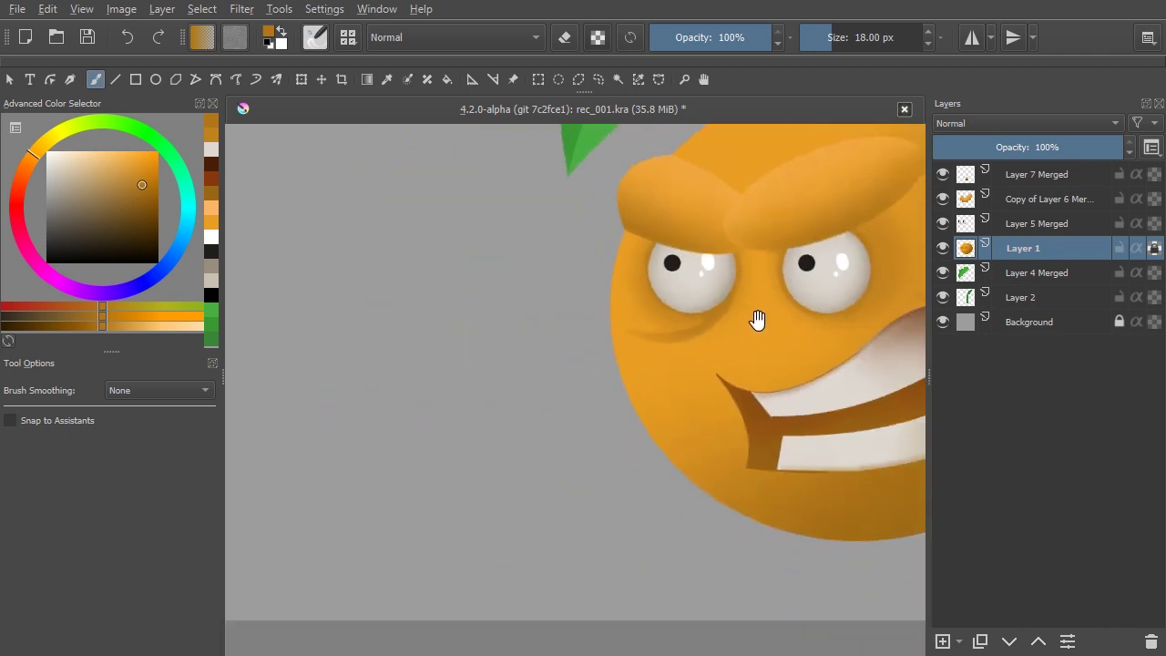
- Smooth the fold under the left eye into the surrounding orange with the softer blender at 28 px
{"action": "scroll", "coordinate": [519, 355], "scroll_direction": "up", "scroll_amount": 4}
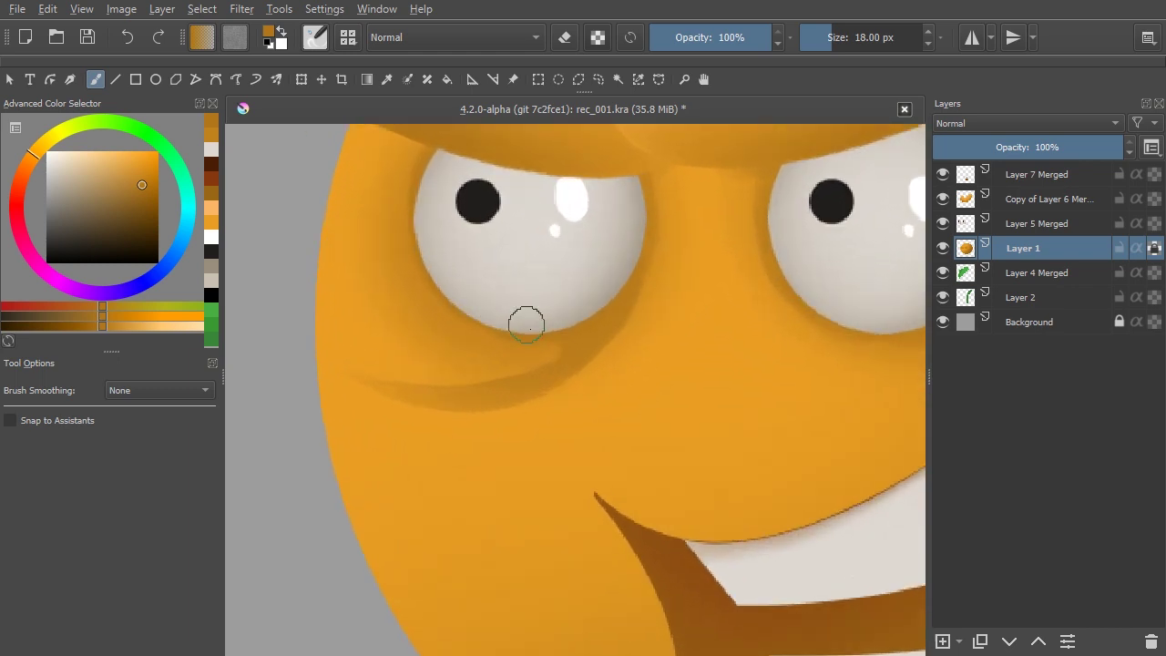
{"action": "right_click", "coordinate": [518, 364]}
{"action": "left_click", "coordinate": [406, 324]}
{"action": "key", "text": "bracketleft"}
{"action": "key", "text": "bracketleft"}
{"action": "key", "text": "bracketleft"}
{"action": "key", "text": "bracketleft"}
{"action": "key", "text": "bracketleft"}
{"action": "key", "text": "bracketleft"}
{"action": "key", "text": "bracketleft"}
{"action": "key", "text": "bracketleft"}
{"action": "key", "text": "bracketleft"}
{"action": "key", "text": "bracketleft"}
{"action": "key", "text": "bracketleft"}
{"action": "key", "text": "bracketleft"}
{"action": "key", "text": "bracketleft"}
{"action": "key", "text": "bracketleft"}
{"action": "key", "text": "bracketleft"}
{"action": "key", "text": "bracketleft"}
{"action": "key", "text": "bracketleft"}
{"action": "key", "text": "bracketleft"}
{"action": "key", "text": "bracketright"}
{"action": "key", "text": "bracketright"}
{"action": "key", "text": "bracketright"}
{"action": "key", "text": "bracketright"}
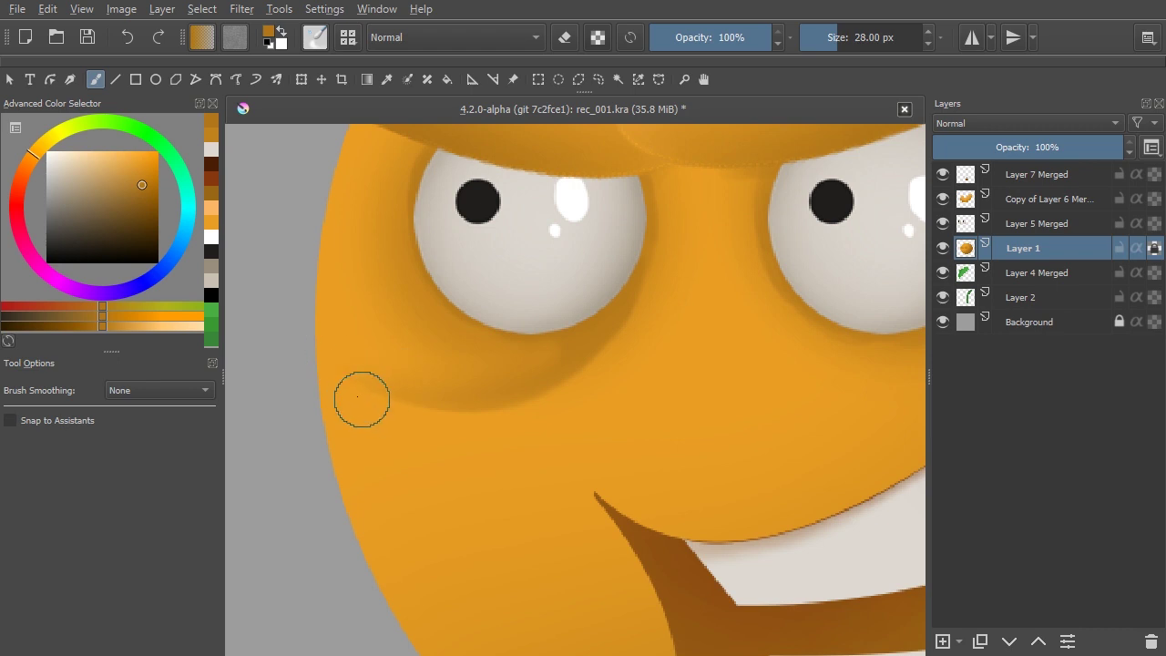
{"action": "mouse_move", "coordinate": [687, 304]}
{"action": "left_mouse_down"}
{"action": "mouse_move", "coordinate": [658, 340]}
{"action": "mouse_move", "coordinate": [558, 407]}
{"action": "left_mouse_up"}
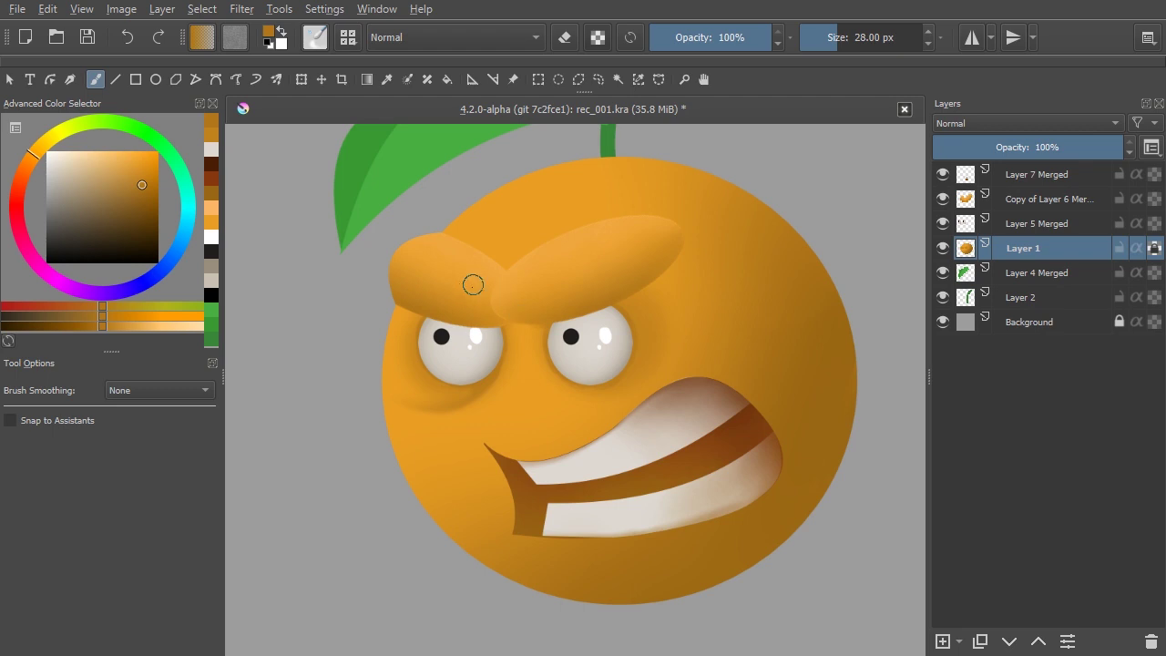
- Outline the area beneath both eyebrows, across the eyes and over the nose bridge with the Bezier curve selection
{"action": "mouse_move", "coordinate": [458, 352]}
{"action": "left_mouse_down"}
{"action": "mouse_move", "coordinate": [464, 318]}
{"action": "mouse_move", "coordinate": [445, 273]}
{"action": "mouse_move", "coordinate": [502, 275]}
{"action": "left_mouse_up"}
{"action": "left_click", "coordinate": [658, 78]}
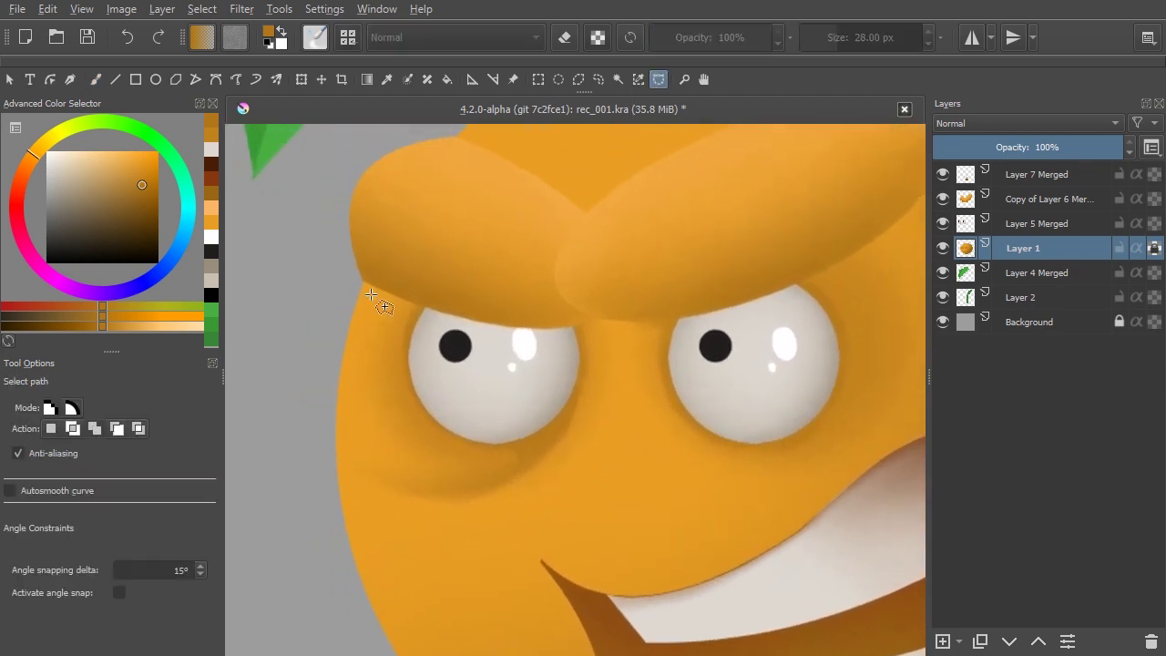
{"action": "left_click", "coordinate": [414, 342]}
{"action": "left_click", "coordinate": [563, 412]}
{"action": "left_click_drag", "start_coordinate": [600, 337], "coordinate": [587, 392]}
{"action": "left_click", "coordinate": [634, 457]}
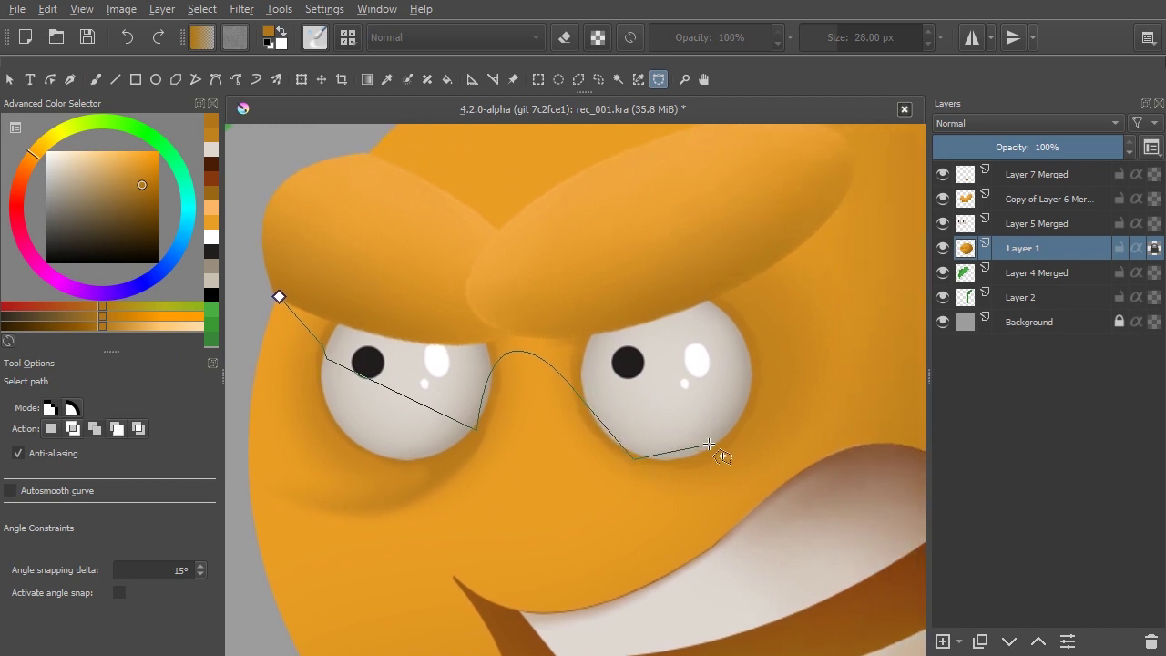
{"action": "left_click_drag", "start_coordinate": [735, 377], "coordinate": [730, 418]}
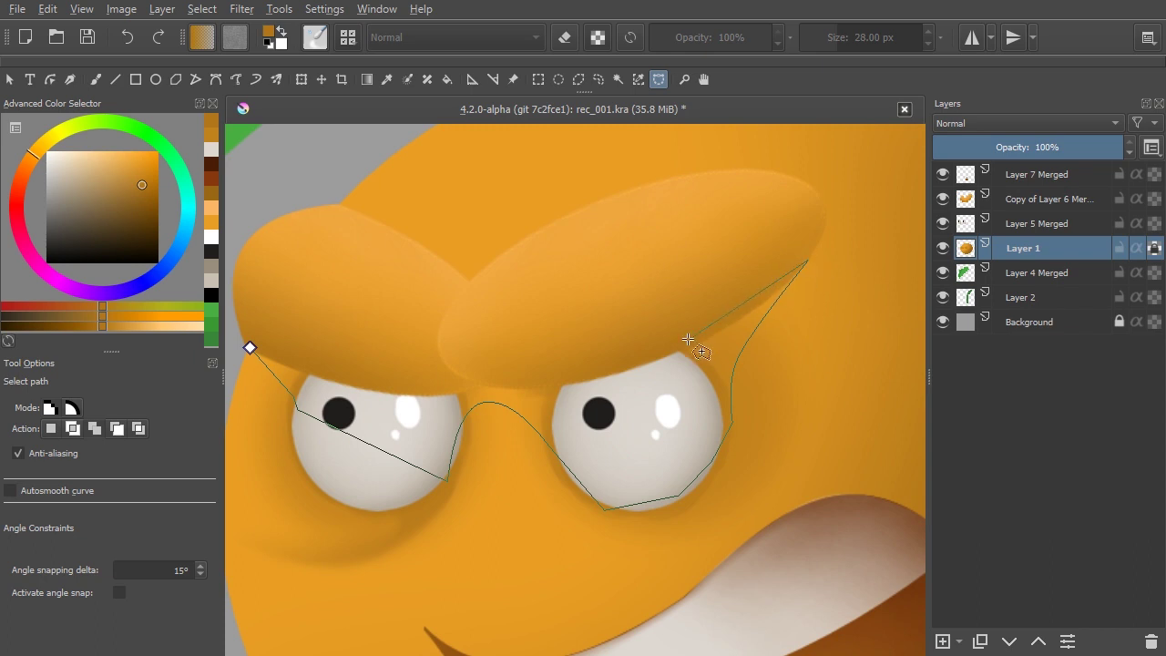
{"action": "left_click", "coordinate": [255, 347]}
{"action": "left_click_drag", "start_coordinate": [461, 318], "coordinate": [482, 346]}
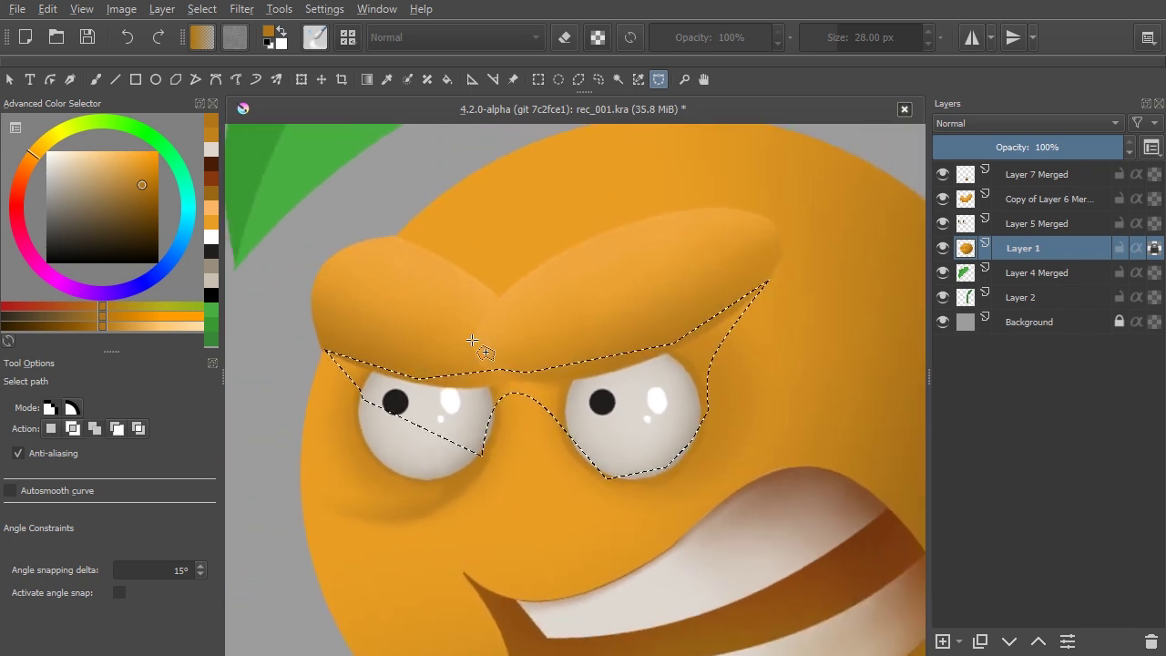
- Shade the selected area beneath the eyebrows with the airbrush at 144 px and clear the selection
{"action": "key", "text": "b"}
{"action": "right_click", "coordinate": [529, 398]}
{"action": "left_click", "coordinate": [599, 289]}
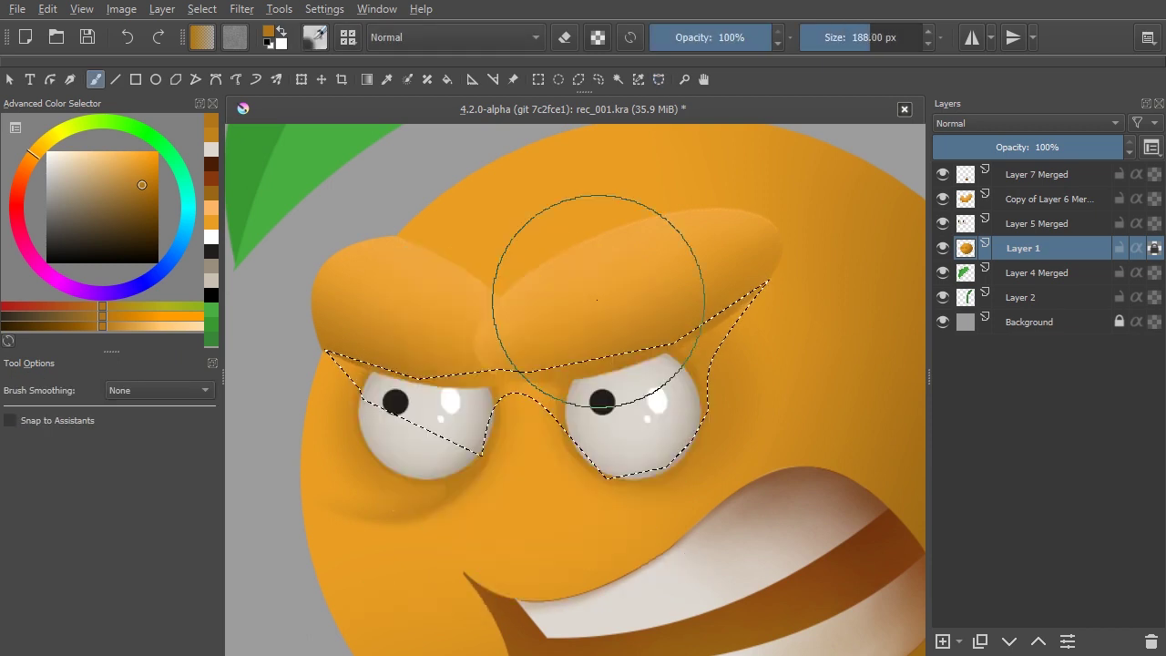
{"action": "key", "text": "bracketleft"}
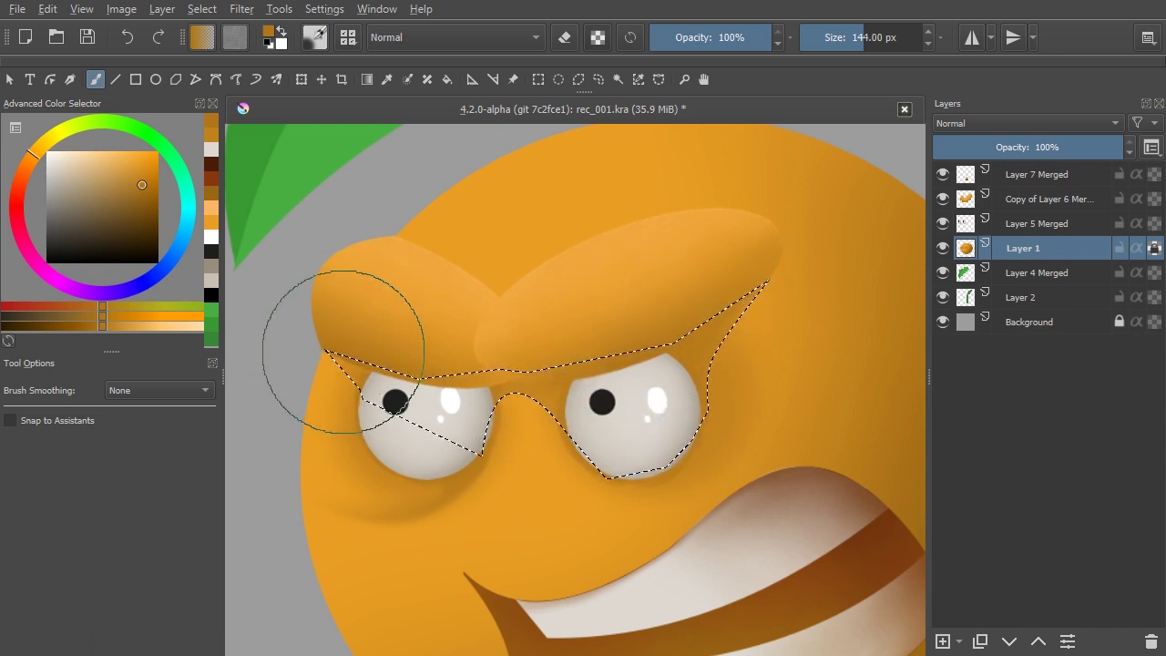
{"action": "mouse_move", "coordinate": [547, 390]}
{"action": "left_mouse_down"}
{"action": "mouse_move", "coordinate": [551, 406]}
{"action": "mouse_move", "coordinate": [519, 444]}
{"action": "mouse_move", "coordinate": [559, 364]}
{"action": "mouse_move", "coordinate": [549, 374]}
{"action": "mouse_move", "coordinate": [604, 337]}
{"action": "left_mouse_up"}
- Blend the hard shadow edges beside the left eye and on the nose bridge with the blending brush at 15 px
{"action": "right_click", "coordinate": [499, 344]}
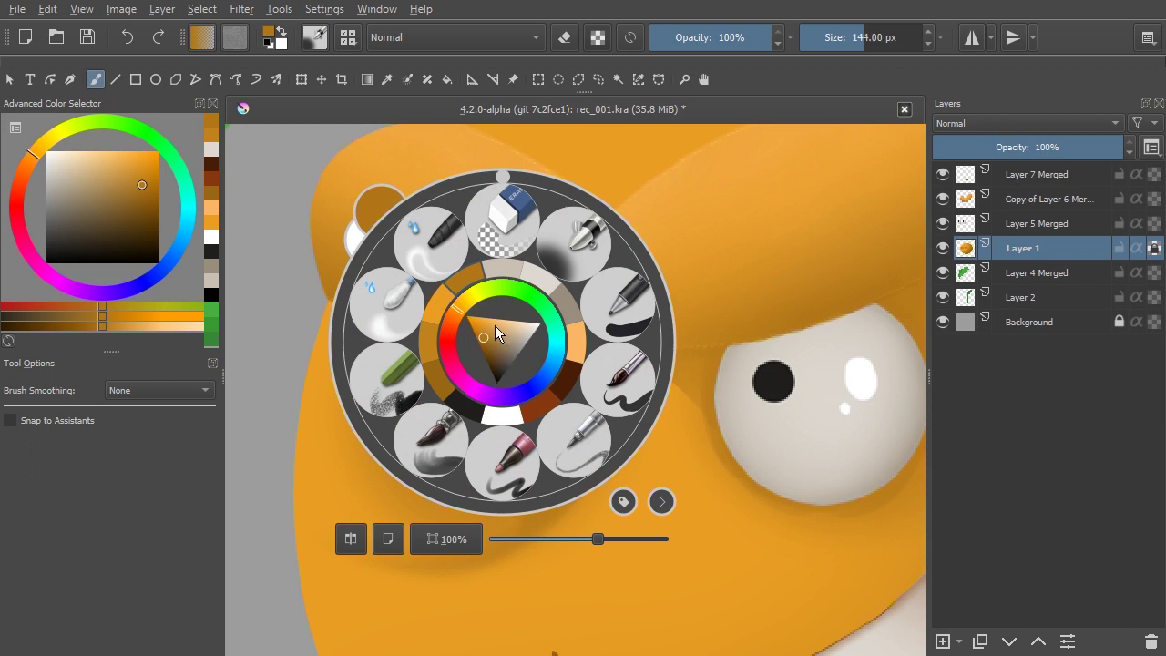
{"action": "left_click", "coordinate": [436, 245]}
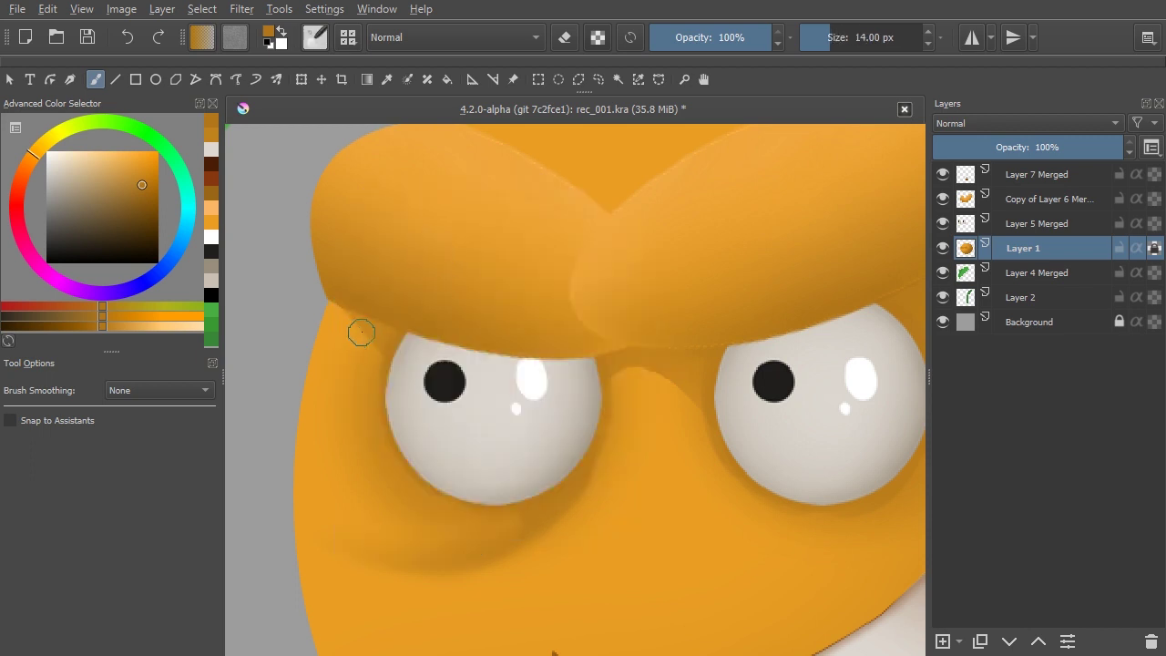
{"action": "key", "text": "bracketright"}
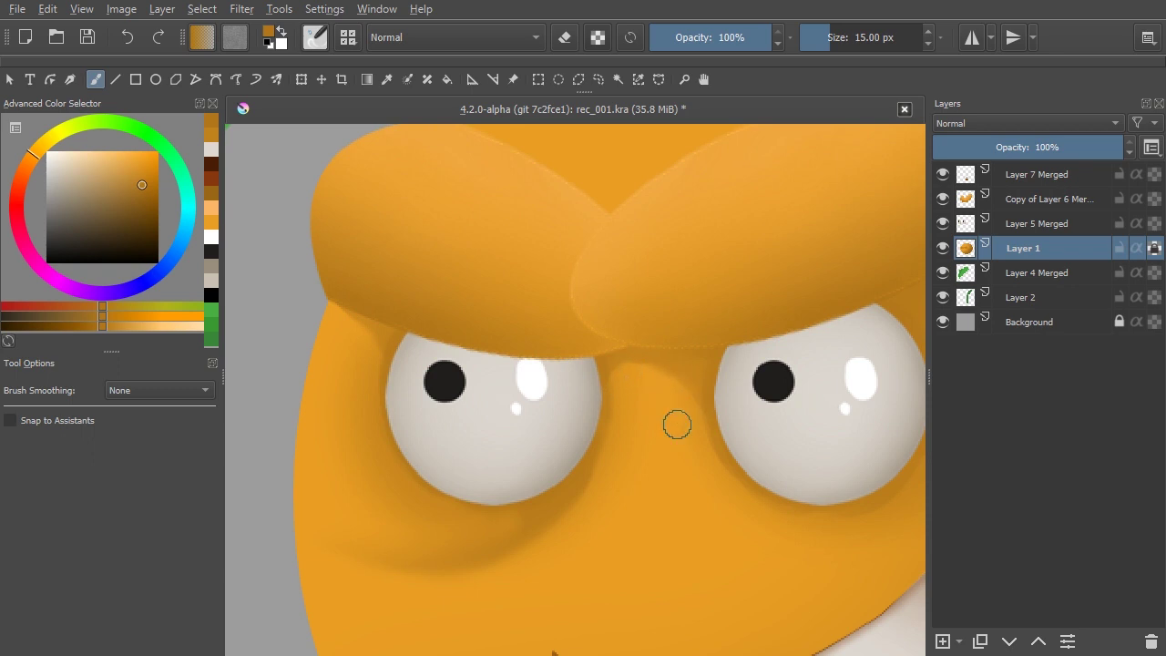
- Blend the shadow edge between the right eye's outer side and the eyebrow tip with the blending brush at 16 px
{"action": "left_click_drag", "start_coordinate": [718, 343], "coordinate": [514, 384]}
{"action": "key", "text": "bracketright"}
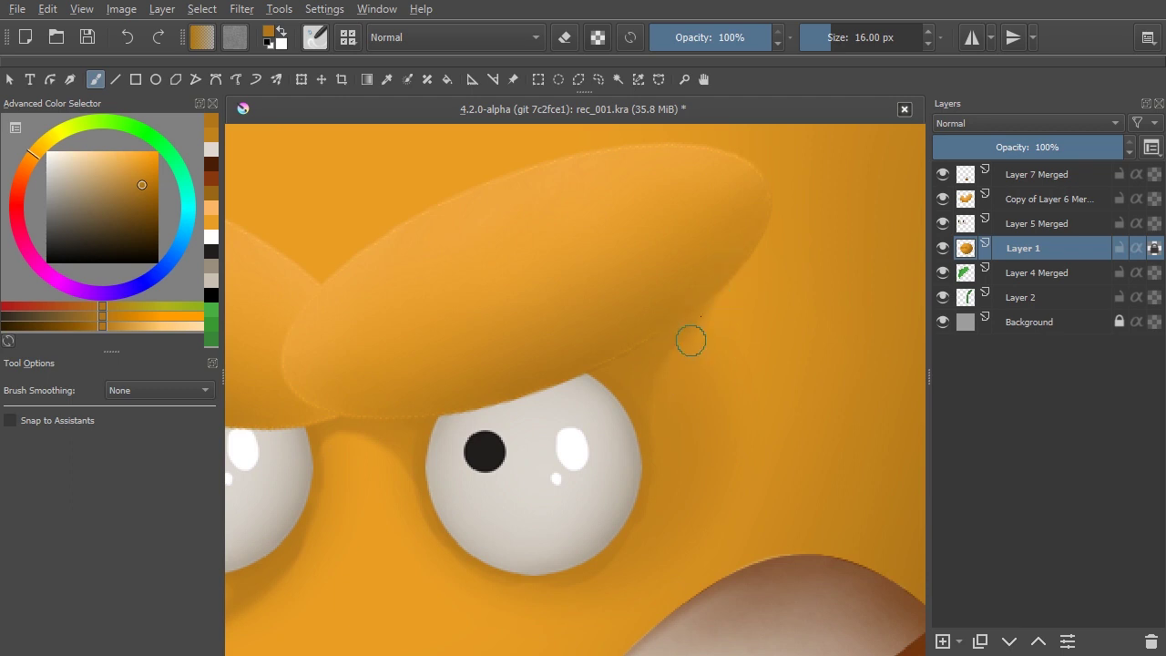
{"action": "left_click_drag", "start_coordinate": [641, 279], "coordinate": [586, 383]}
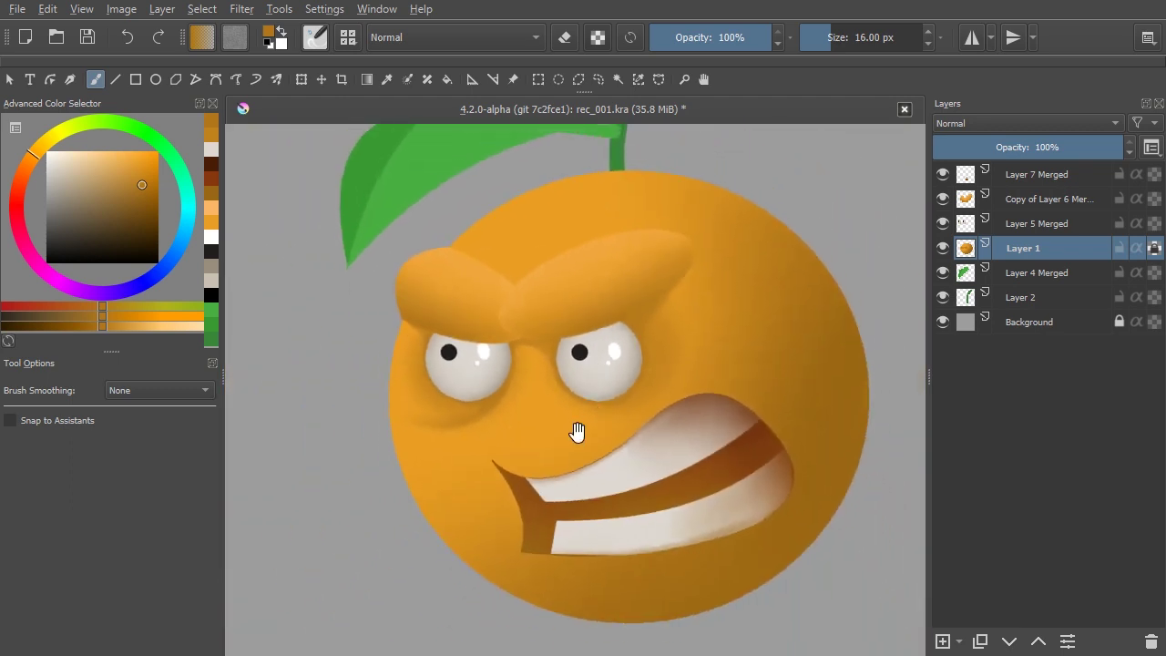
{"action": "left_click_drag", "start_coordinate": [578, 431], "coordinate": [506, 398]}
{"action": "left_click_drag", "start_coordinate": [675, 286], "coordinate": [737, 345]}
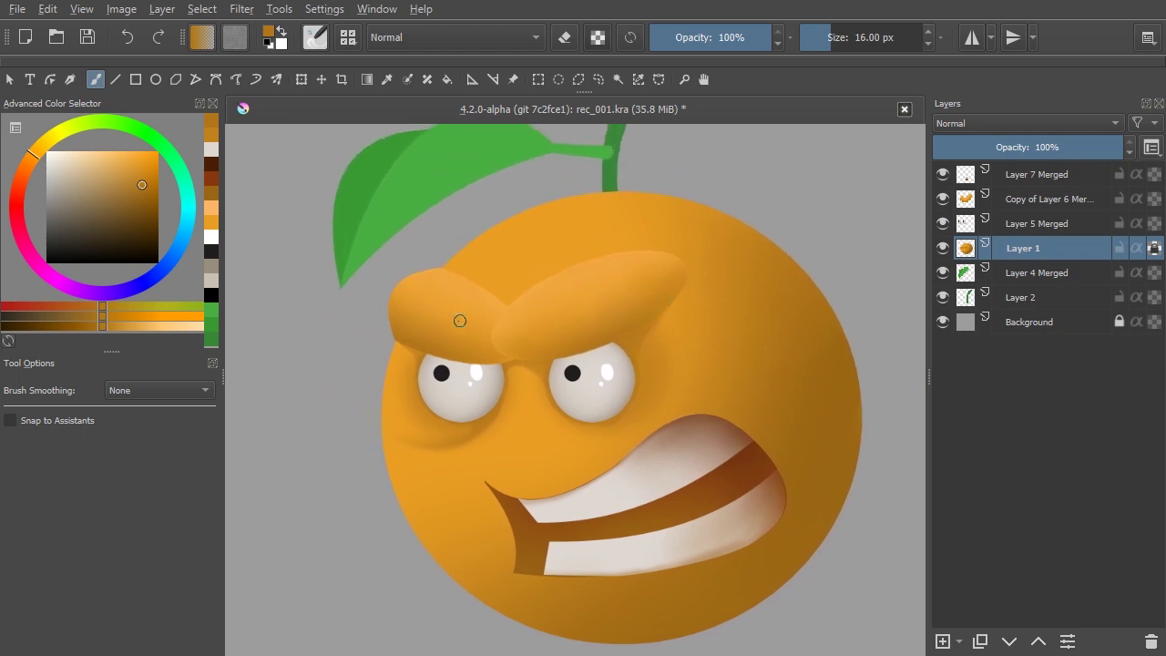
- Fade out the right eyebrow's outer end on the eyebrow layer with the airbrush in eraser mode, at a size between 110 and 103 px
{"action": "left_click", "coordinate": [942, 198]}
{"action": "left_click", "coordinate": [942, 198]}
{"action": "left_click", "coordinate": [1010, 203]}
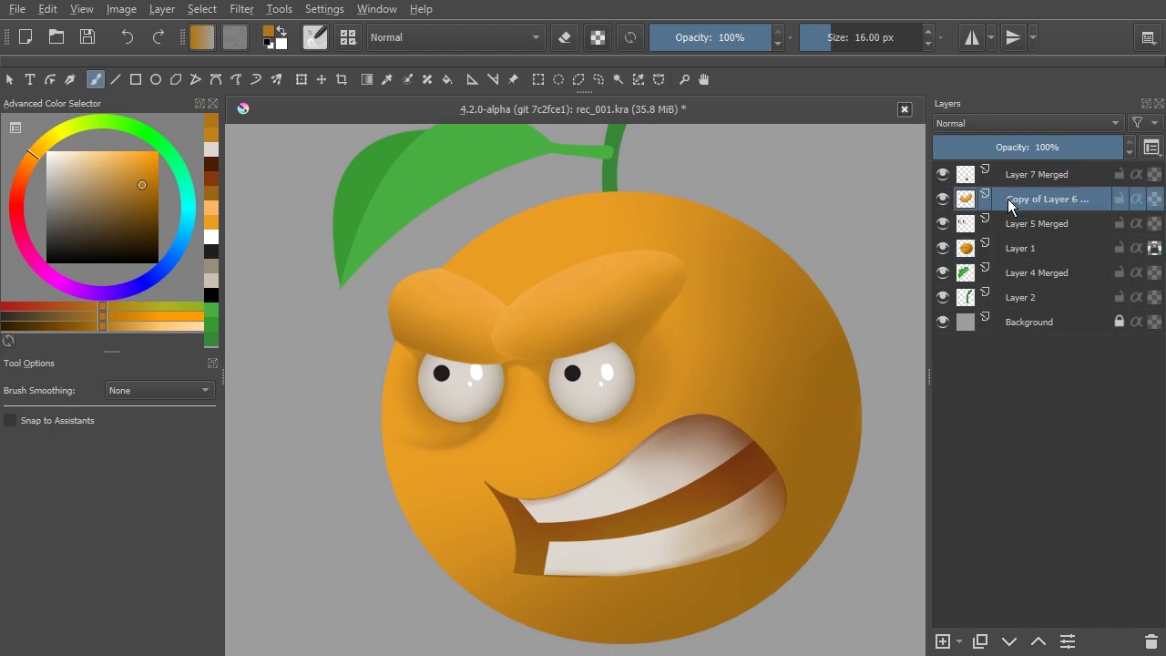
{"action": "right_click", "coordinate": [689, 301]}
{"action": "left_click", "coordinate": [779, 229]}
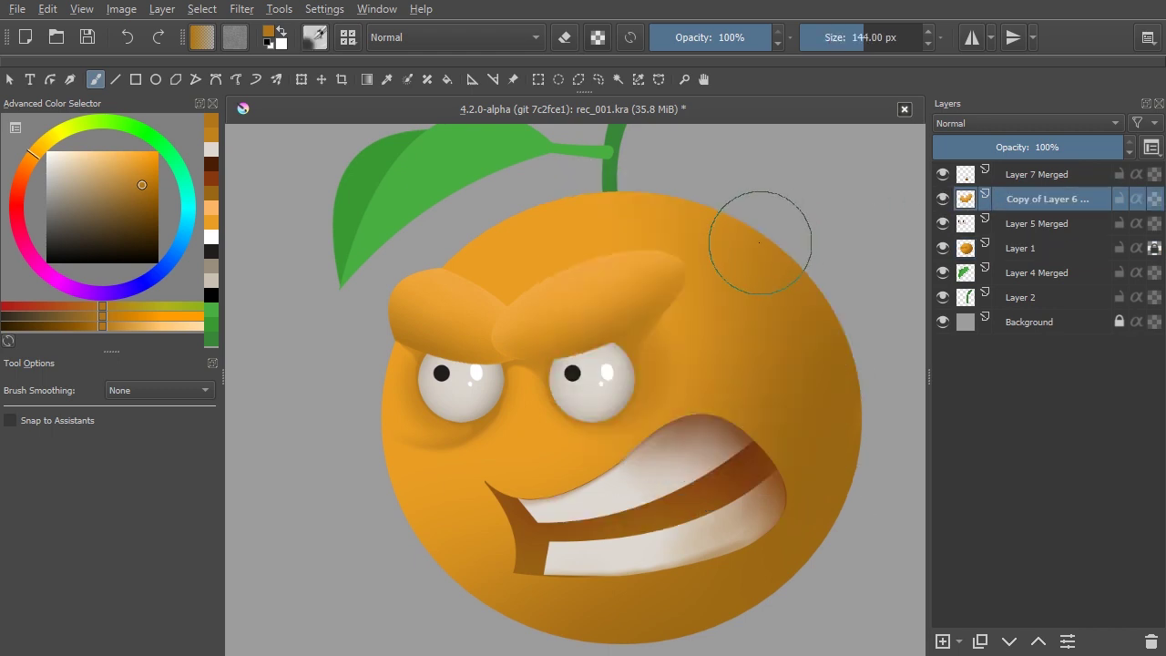
{"action": "key", "text": "e"}
{"action": "key", "text": "bracketright"}
{"action": "key", "text": "bracketright"}
{"action": "key", "text": "bracketright"}
{"action": "key", "text": "bracketright"}
{"action": "key", "text": "bracketleft"}
{"action": "key", "text": "bracketleft"}
{"action": "key", "text": "bracketleft"}
{"action": "key", "text": "bracketleft"}
{"action": "key", "text": "bracketleft"}
{"action": "key", "text": "bracketleft"}
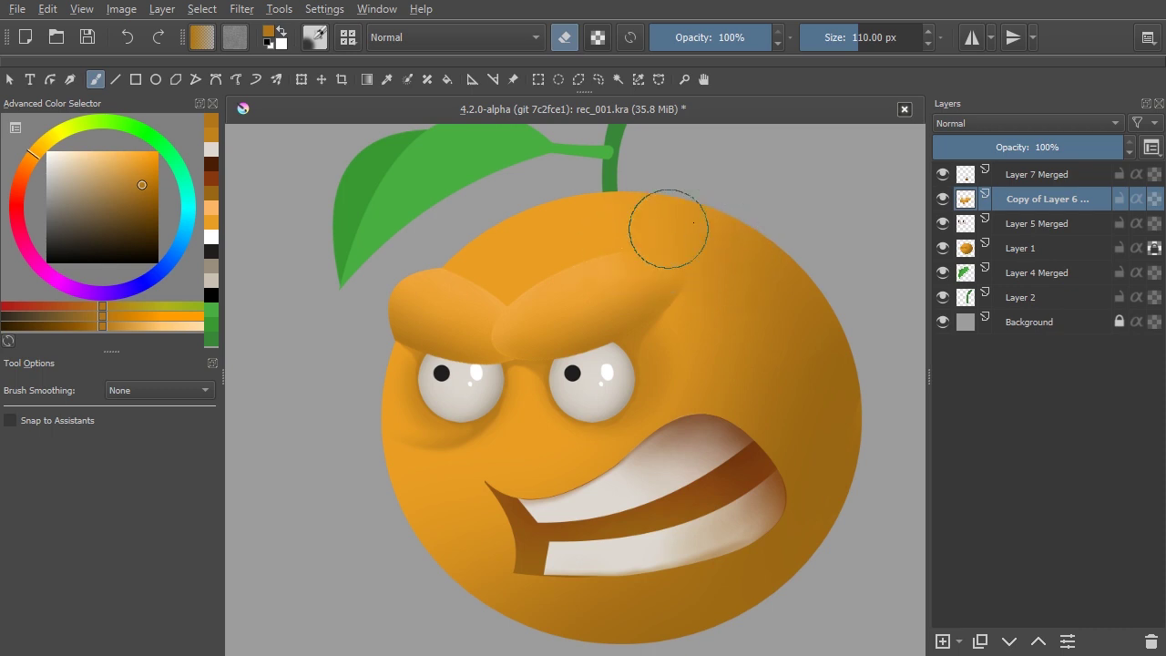
{"action": "key", "text": "bracketleft"}
- Outline the crease where the eyebrows meet and the thin strip along their lower edges with the Bezier curve selection
{"action": "scroll", "coordinate": [511, 338], "scroll_direction": "up", "scroll_amount": 3}
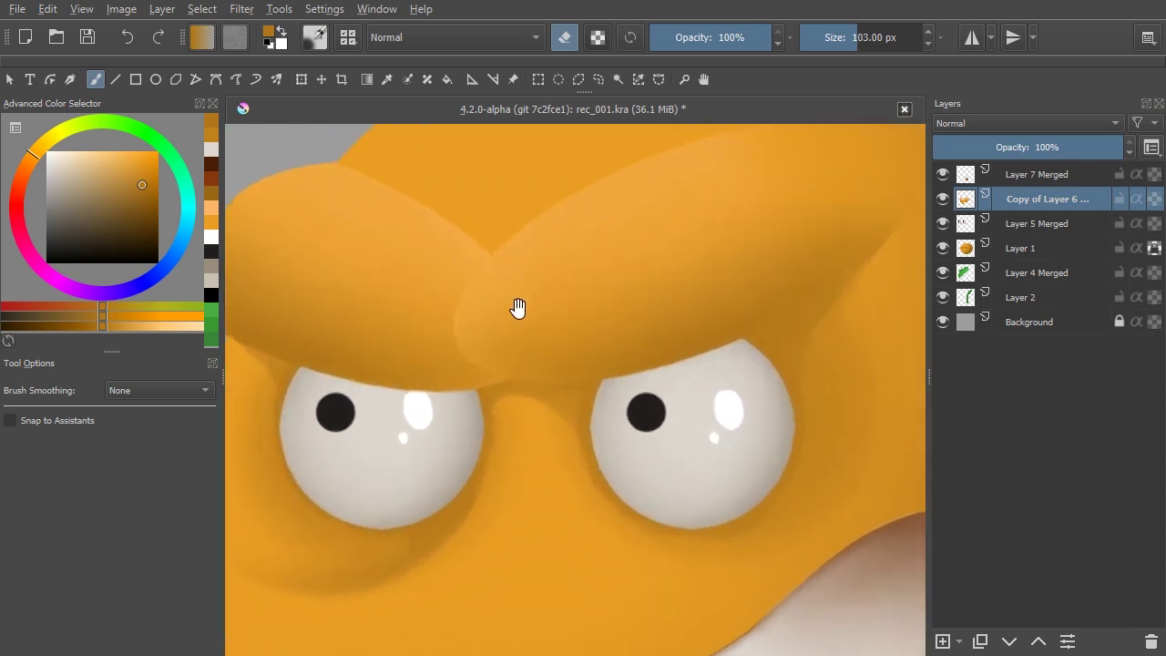
{"action": "left_click_drag", "start_coordinate": [518, 308], "coordinate": [530, 324]}
{"action": "key", "text": "s"}
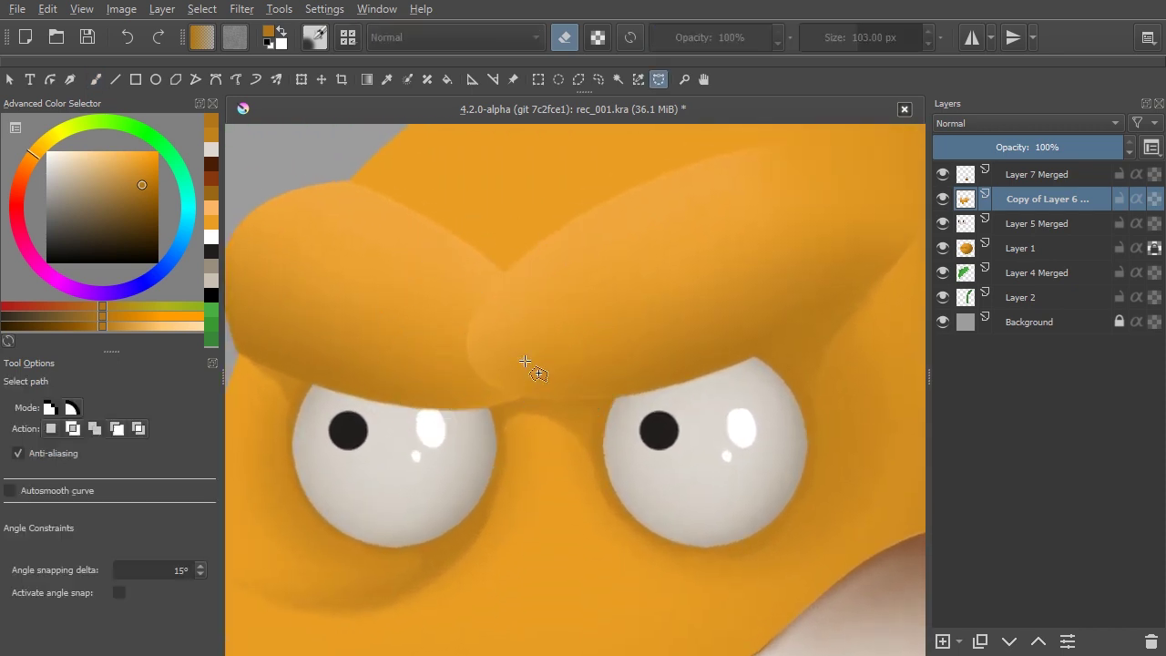
{"action": "left_click", "coordinate": [470, 326]}
{"action": "left_click_drag", "start_coordinate": [724, 358], "coordinate": [583, 412]}
{"action": "left_click", "coordinate": [606, 406]}
{"action": "mouse_move", "coordinate": [434, 385]}
{"action": "left_mouse_down"}
{"action": "mouse_move", "coordinate": [416, 383]}
{"action": "mouse_move", "coordinate": [425, 386]}
{"action": "left_mouse_up"}
{"action": "left_click_drag", "start_coordinate": [500, 391], "coordinate": [397, 413]}
- Shade the selected crease with the airbrush at 55 px with eraser mode off, and clear the selection
{"action": "key", "text": "b"}
{"action": "key", "text": "e"}
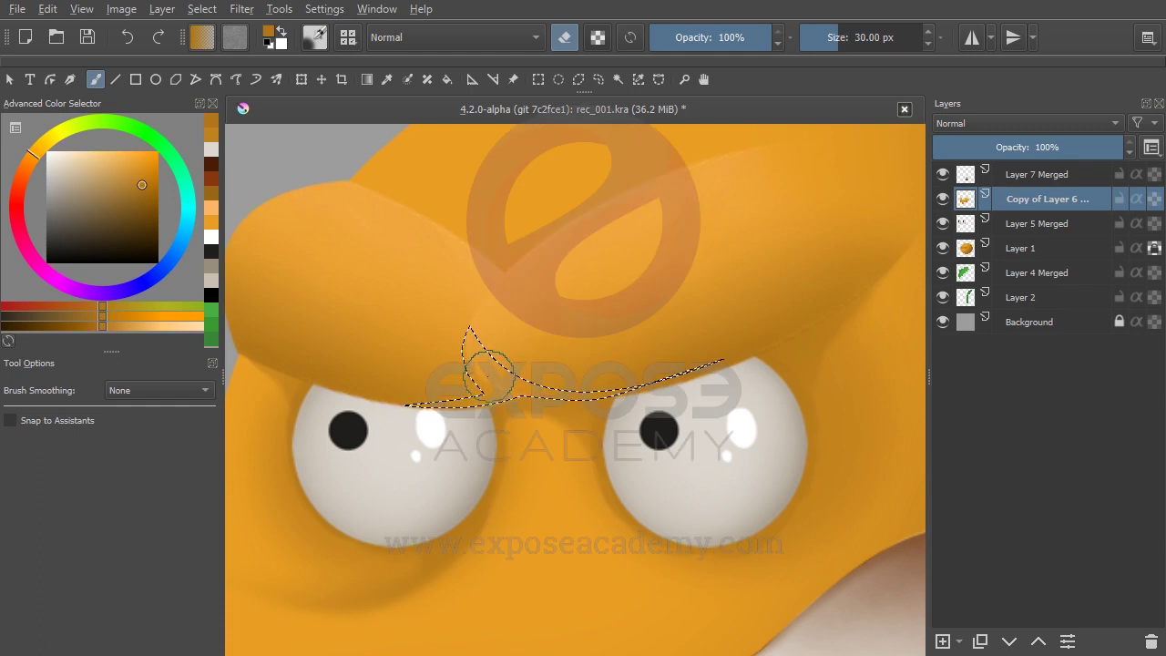
{"action": "key", "text": "bracketright"}
{"action": "key", "text": "bracketright"}
{"action": "key", "text": "bracketright"}
{"action": "key", "text": "bracketright"}
{"action": "key", "text": "bracketright"}
{"action": "key", "text": "bracketright"}
{"action": "key", "text": "bracketright"}
{"action": "key", "text": "bracketright"}
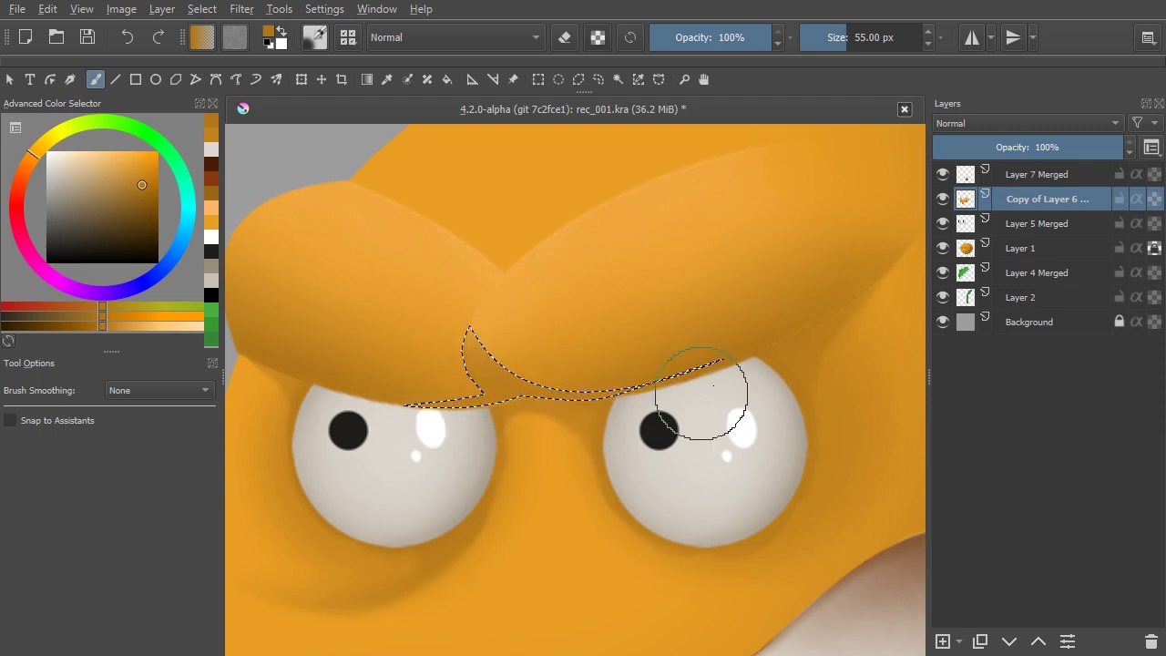
{"action": "mouse_move", "coordinate": [499, 400]}
{"action": "left_mouse_down"}
{"action": "mouse_move", "coordinate": [458, 366]}
{"action": "mouse_move", "coordinate": [388, 380]}
{"action": "mouse_move", "coordinate": [481, 364]}
{"action": "mouse_move", "coordinate": [524, 315]}
{"action": "mouse_move", "coordinate": [484, 388]}
{"action": "mouse_move", "coordinate": [544, 312]}
{"action": "left_mouse_up"}
{"action": "key", "text": "ctrl+shift+a"}
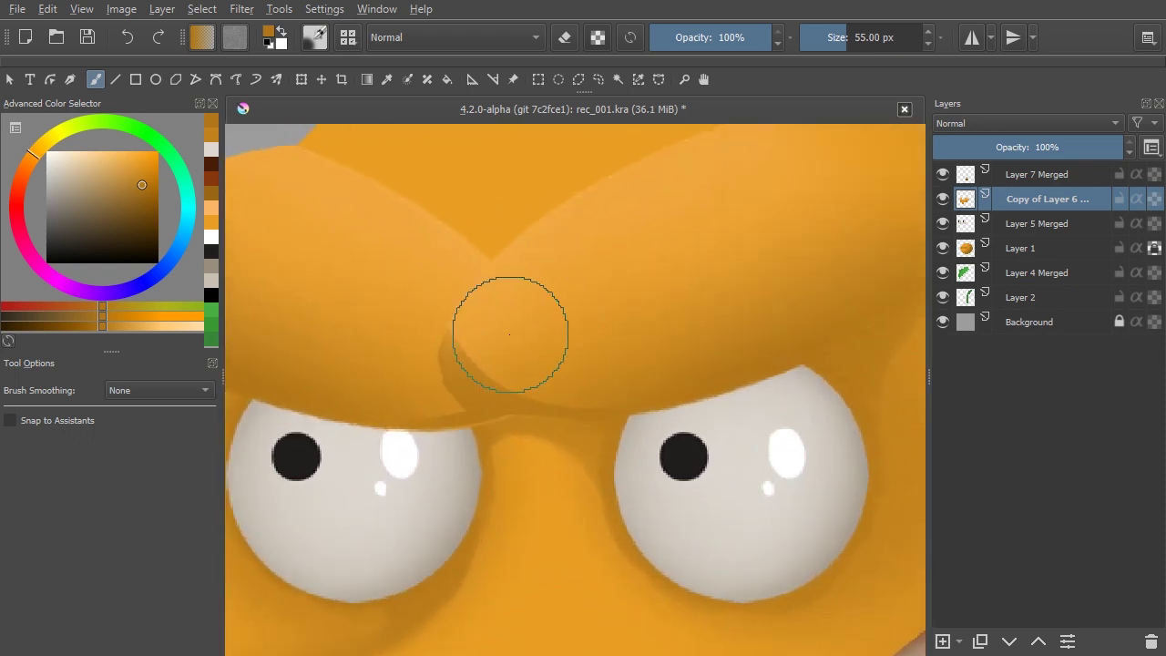
- Blend the shadow edge in the crease between the two eyebrows with the blending brush at 22 px
{"action": "right_click", "coordinate": [528, 362]}
{"action": "left_click", "coordinate": [465, 268]}
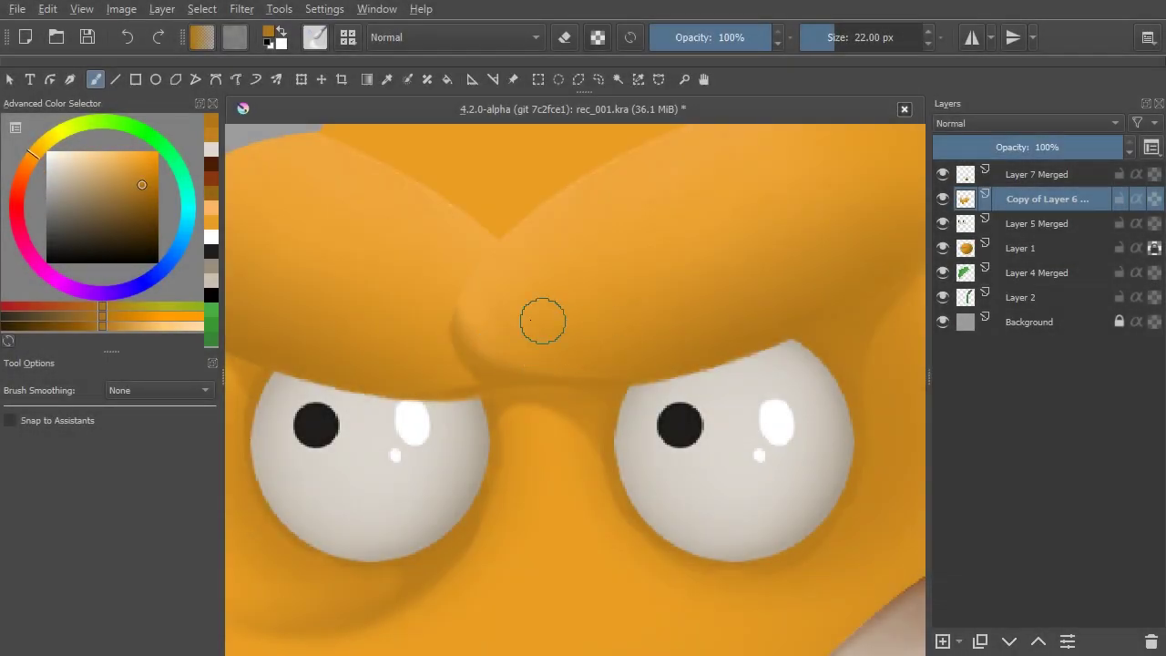
{"action": "left_click_drag", "start_coordinate": [584, 258], "coordinate": [520, 341]}
{"action": "left_click_drag", "start_coordinate": [593, 261], "coordinate": [505, 357]}
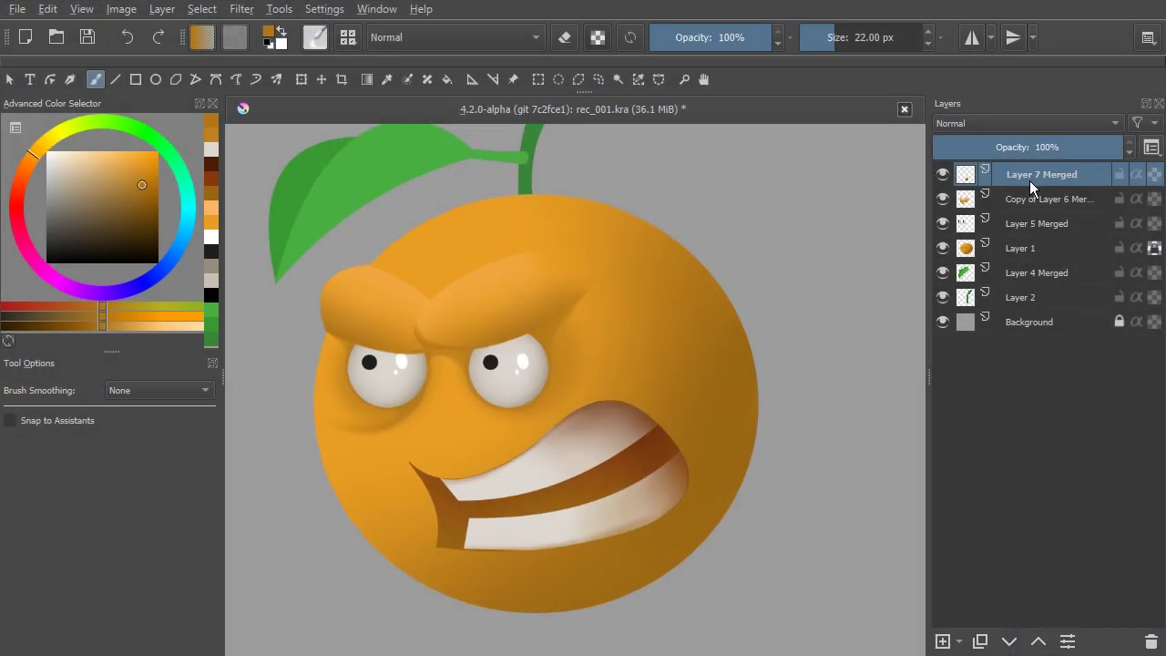
- Add a new layer in Multiply mode above Layer 7 Merged and choose a muted dark blue as the painting color
{"action": "left_click", "coordinate": [943, 641]}
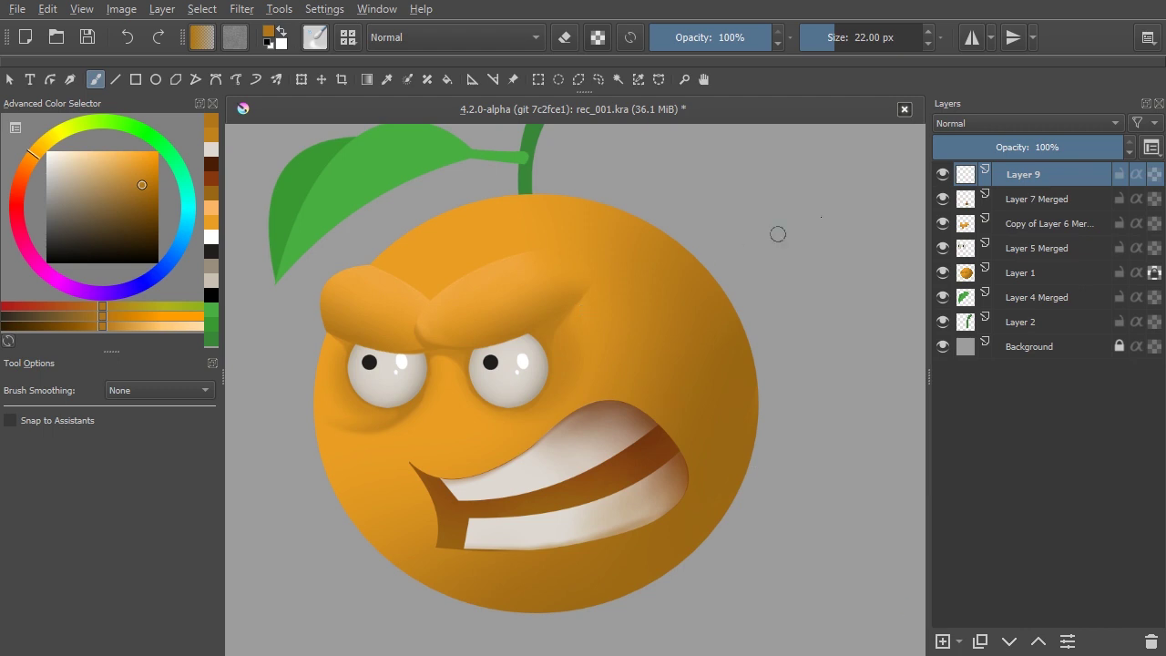
{"action": "left_click", "coordinate": [980, 124]}
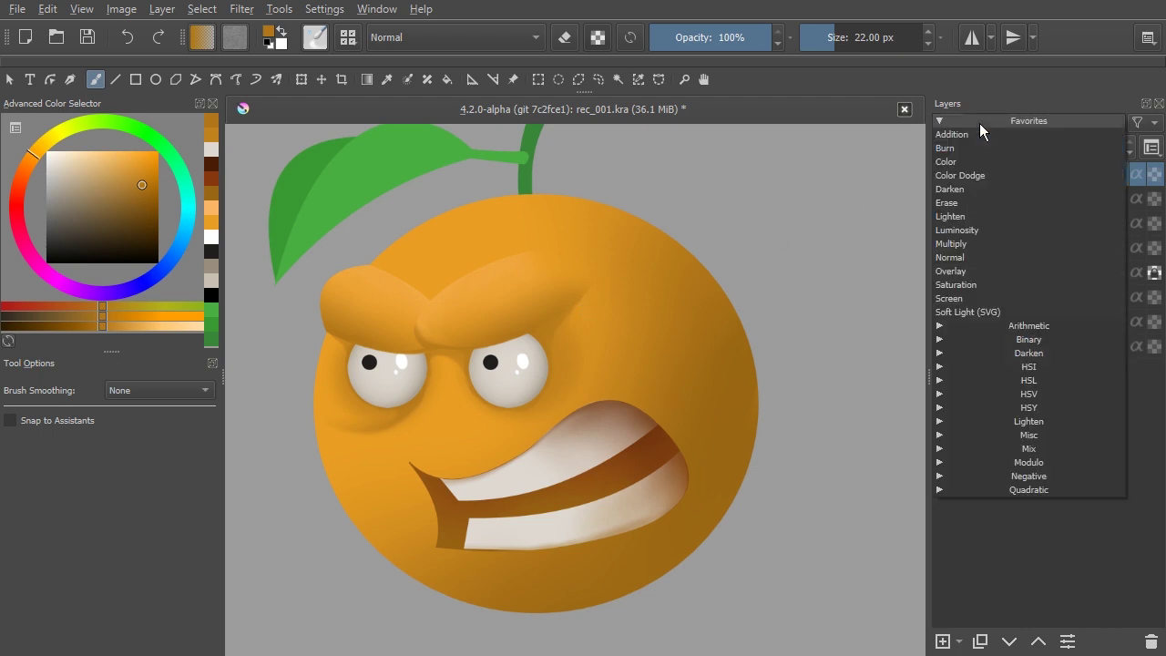
{"action": "left_click", "coordinate": [962, 246]}
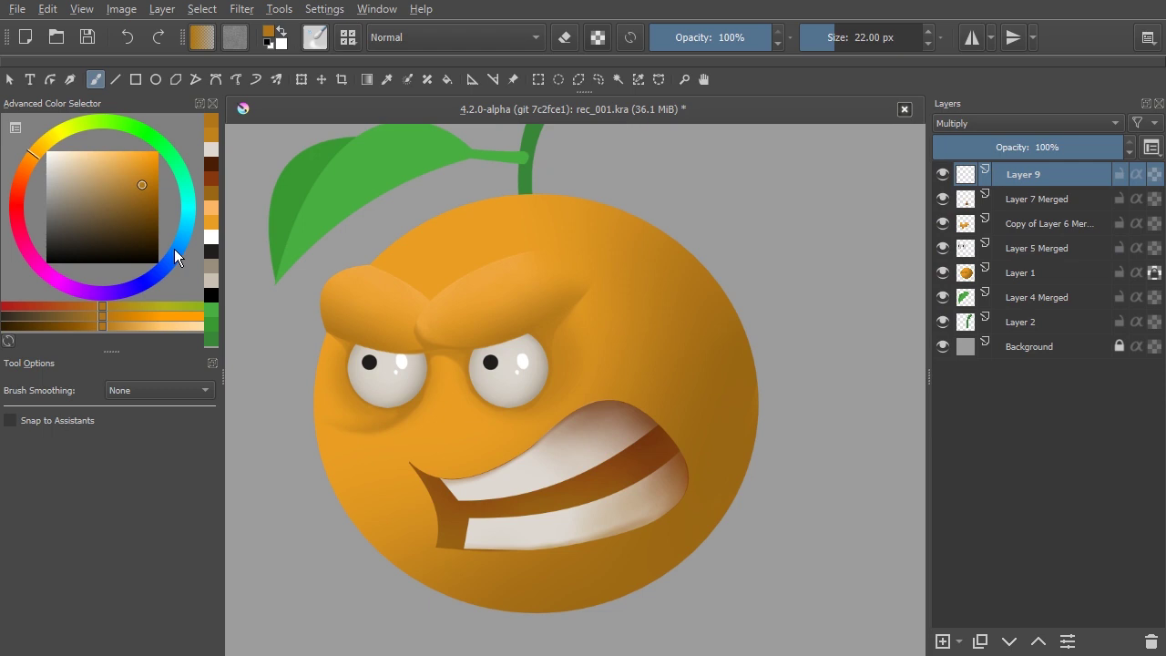
{"action": "left_click", "coordinate": [174, 250]}
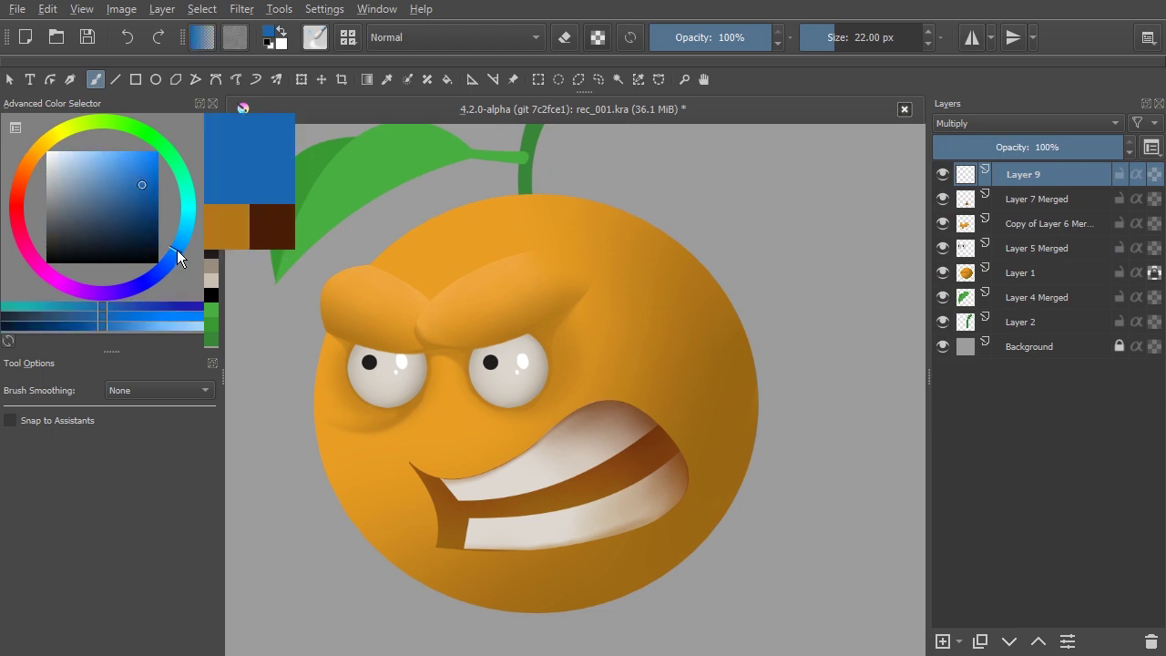
{"action": "left_click_drag", "start_coordinate": [122, 212], "coordinate": [120, 203]}
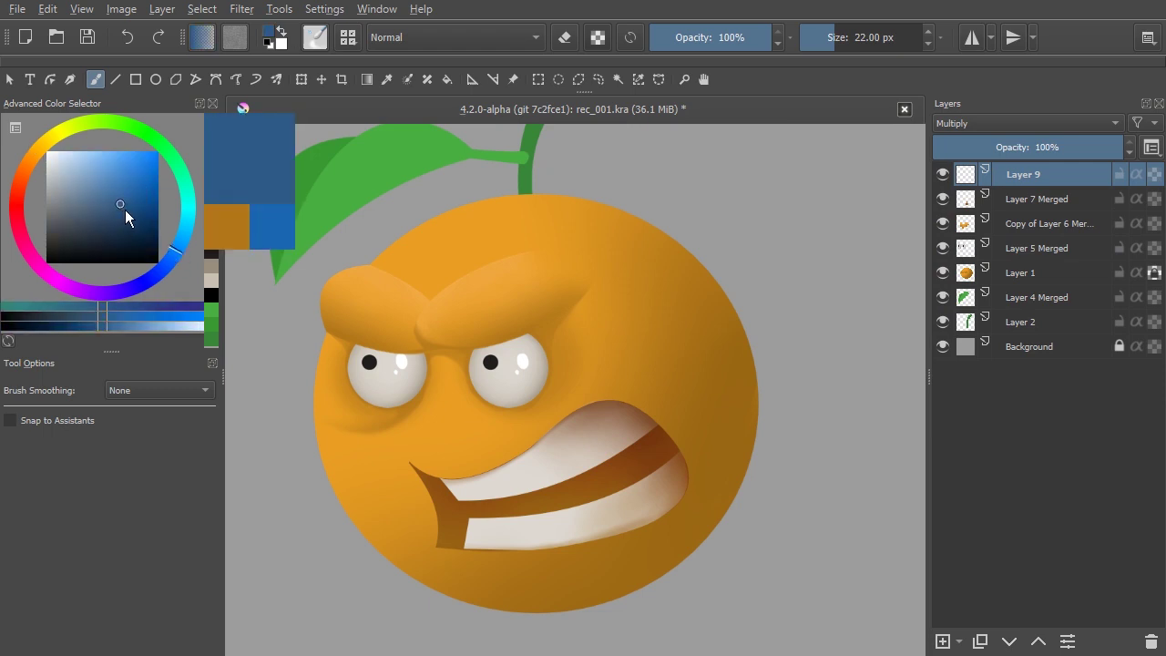
- Outline the shadow area over the upper teeth, along the upper lip and around the left mouth corner with the Bezier curve selection
{"action": "left_click_drag", "start_coordinate": [495, 422], "coordinate": [470, 385]}
{"action": "left_click_drag", "start_coordinate": [516, 442], "coordinate": [512, 349]}
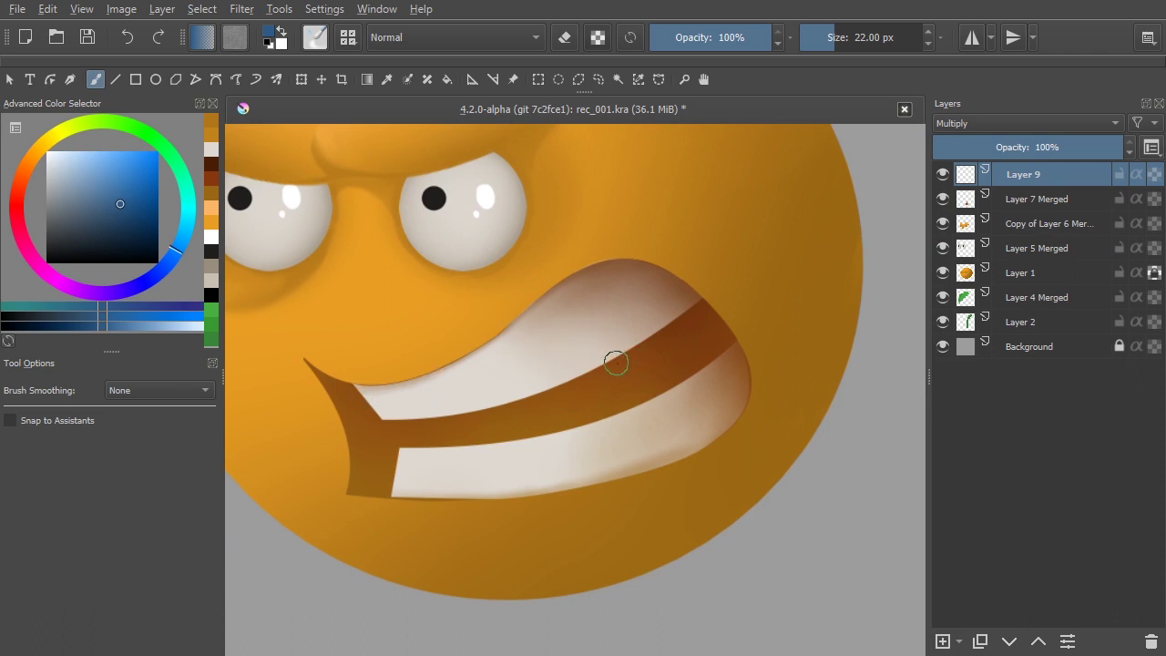
{"action": "left_click", "coordinate": [658, 79]}
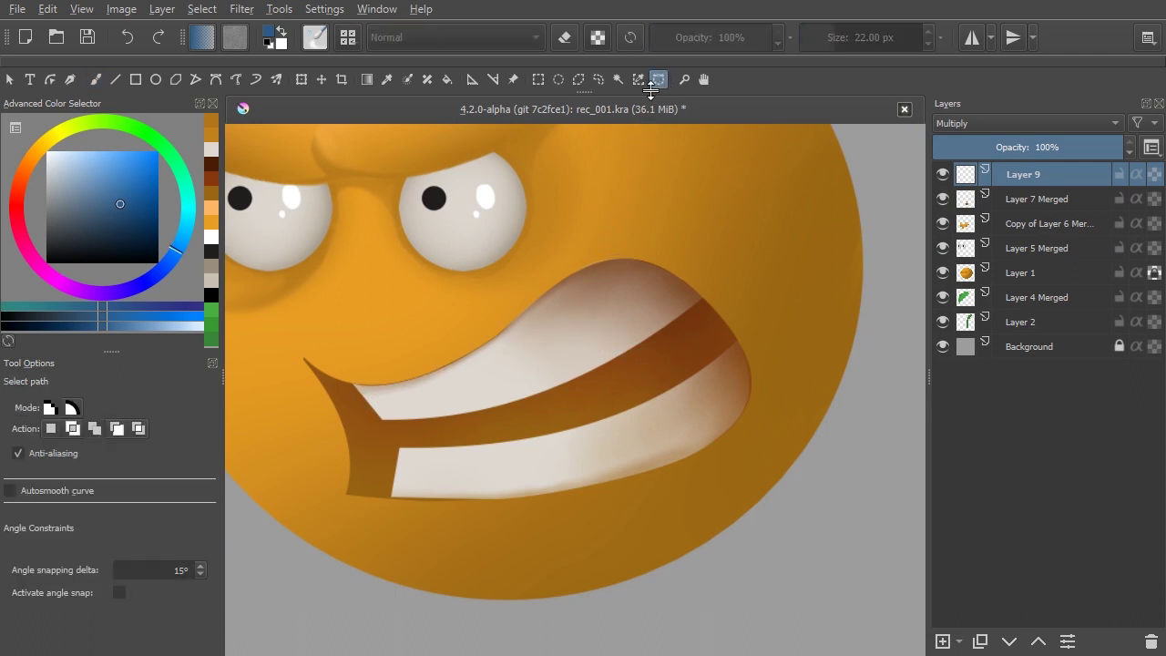
{"action": "left_click", "coordinate": [359, 394]}
{"action": "left_click_drag", "start_coordinate": [490, 374], "coordinate": [589, 328]}
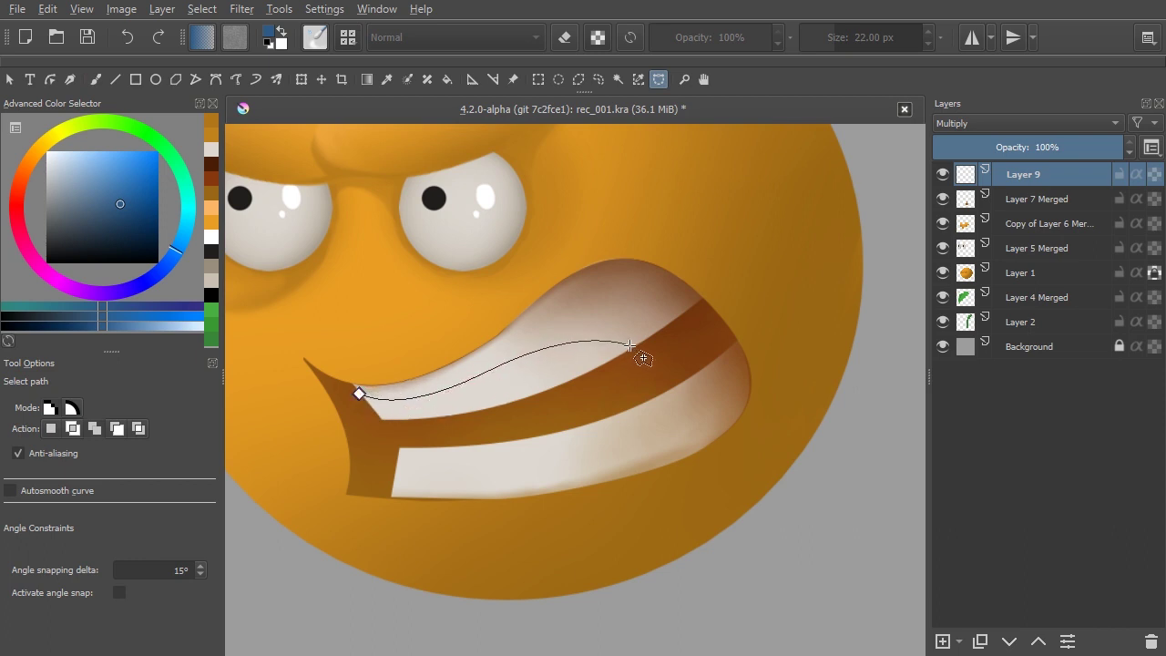
{"action": "left_click_drag", "start_coordinate": [612, 337], "coordinate": [661, 343]}
{"action": "left_click_drag", "start_coordinate": [704, 299], "coordinate": [637, 251]}
{"action": "left_click_drag", "start_coordinate": [568, 276], "coordinate": [526, 302]}
{"action": "left_click", "coordinate": [282, 348]}
{"action": "left_click", "coordinate": [323, 430]}
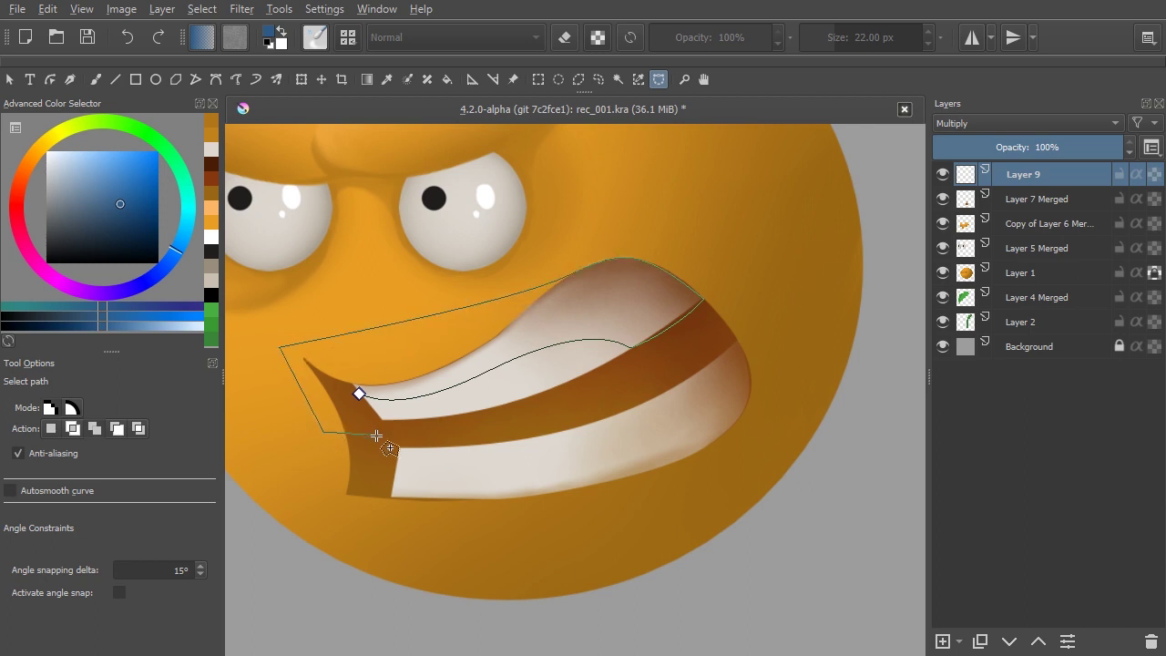
{"action": "left_click", "coordinate": [357, 394]}
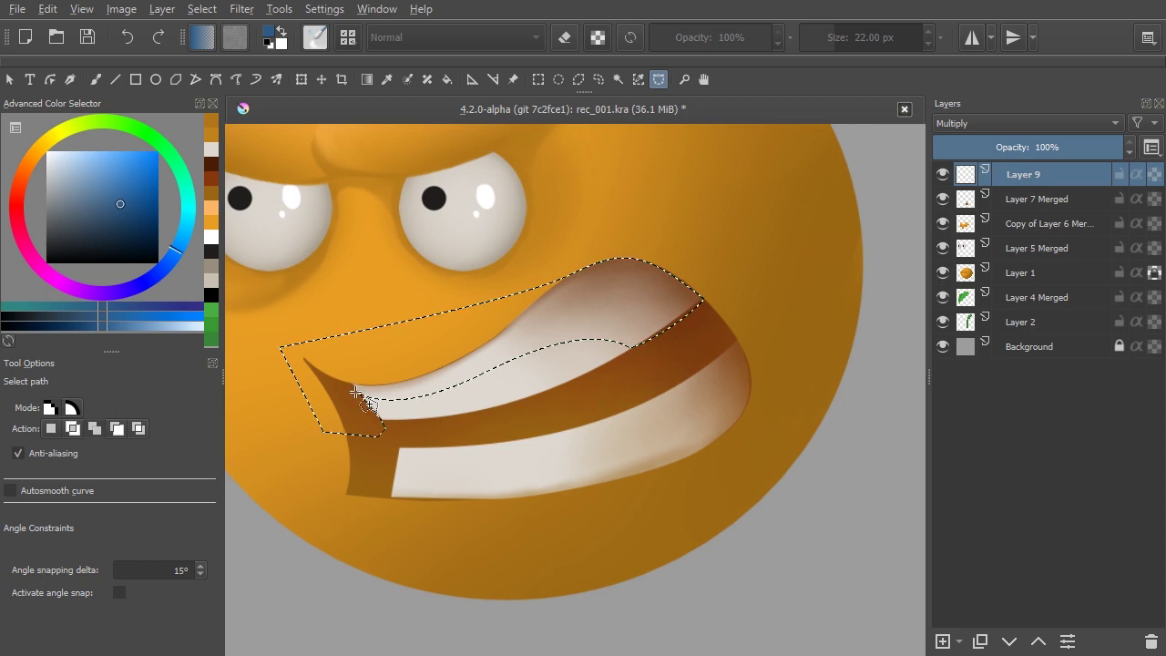
- Shade the selected area over the upper teeth in blue with the airbrush from 263 px, clear the selection and reduce the brush to 110 px
{"action": "scroll", "coordinate": [502, 268], "scroll_direction": "down", "scroll_amount": 2}
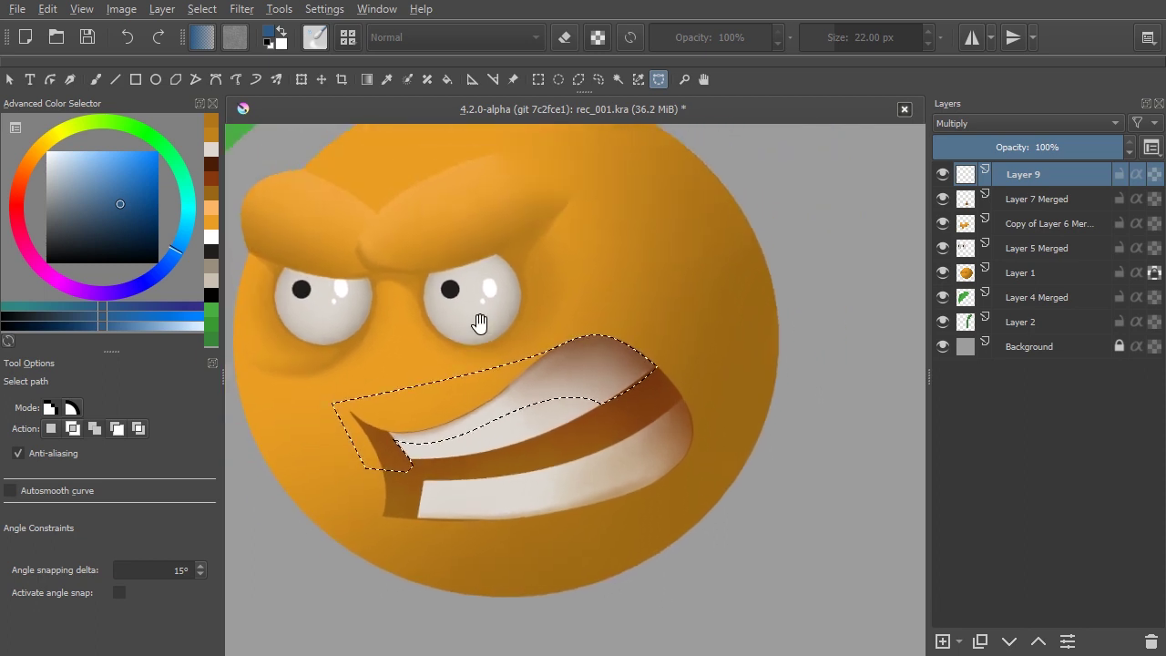
{"action": "right_click", "coordinate": [522, 379]}
{"action": "left_click", "coordinate": [618, 271]}
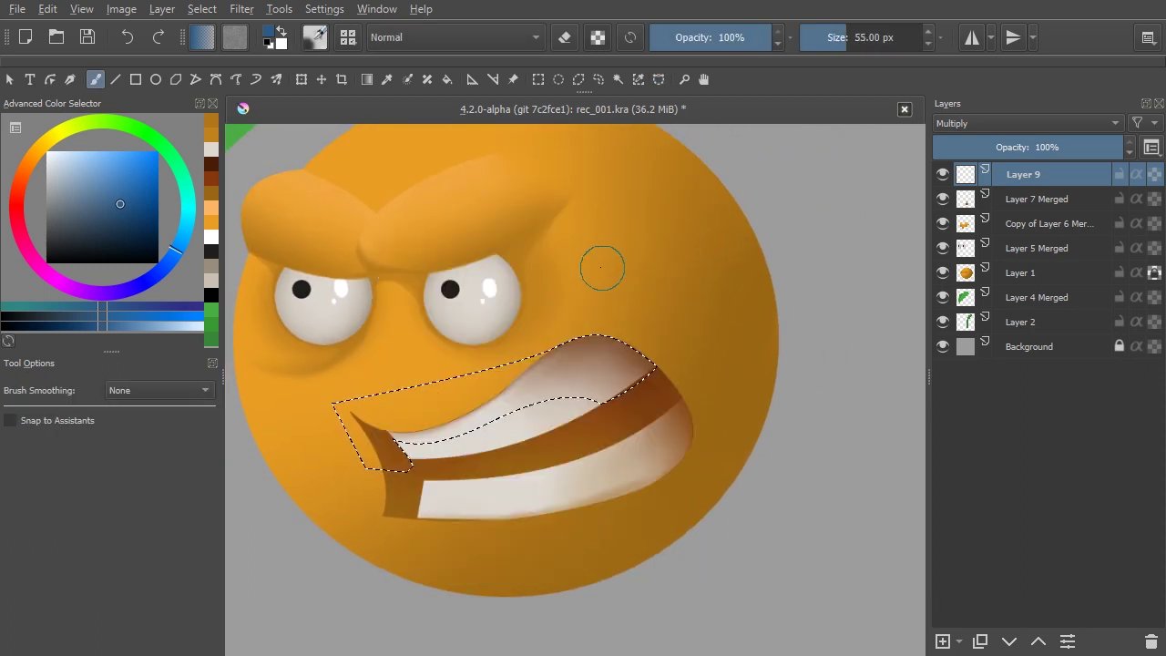
{"action": "key", "text": "bracketright"}
{"action": "key", "text": "bracketright"}
{"action": "key", "text": "bracketright"}
{"action": "key", "text": "bracketright"}
{"action": "key", "text": "bracketright"}
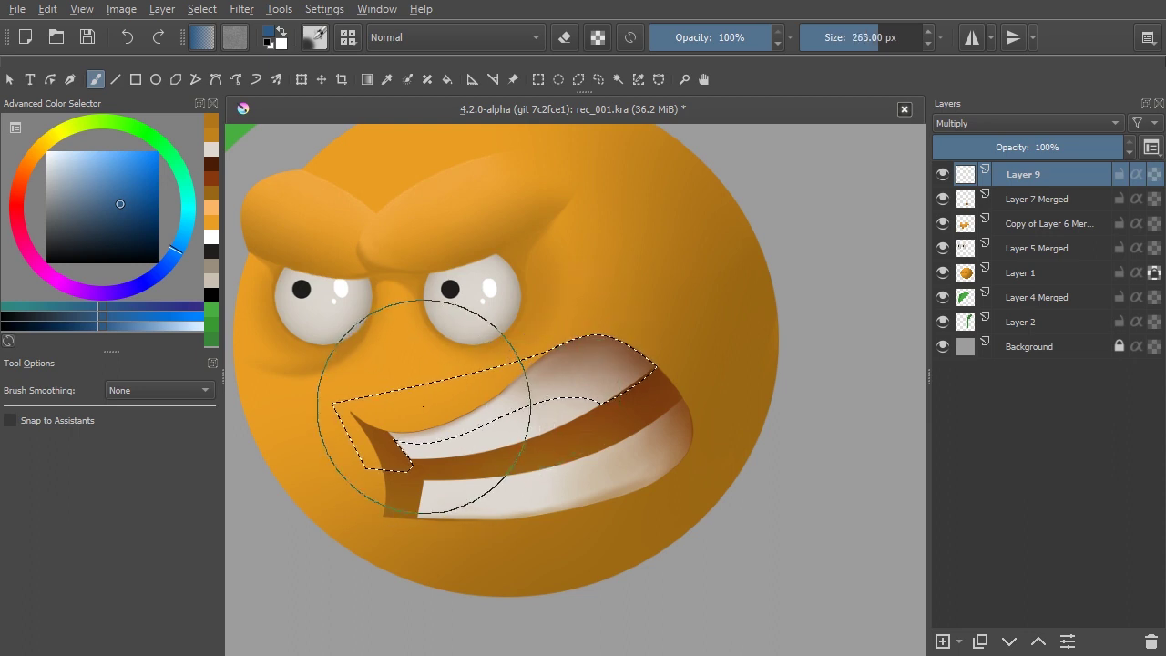
{"action": "left_click_drag", "start_coordinate": [372, 428], "coordinate": [391, 449]}
{"action": "mouse_move", "coordinate": [485, 375]}
{"action": "left_mouse_down"}
{"action": "mouse_move", "coordinate": [605, 373]}
{"action": "mouse_move", "coordinate": [610, 401]}
{"action": "mouse_move", "coordinate": [579, 278]}
{"action": "mouse_move", "coordinate": [548, 382]}
{"action": "mouse_move", "coordinate": [472, 361]}
{"action": "mouse_move", "coordinate": [512, 388]}
{"action": "mouse_move", "coordinate": [448, 423]}
{"action": "mouse_move", "coordinate": [515, 378]}
{"action": "mouse_move", "coordinate": [628, 339]}
{"action": "left_mouse_up"}
{"action": "key", "text": "bracketright"}
{"action": "key", "text": "bracketright"}
{"action": "left_click_drag", "start_coordinate": [477, 427], "coordinate": [512, 382]}
{"action": "key", "text": "bracketleft"}
{"action": "key", "text": "bracketleft"}
{"action": "key", "text": "bracketleft"}
{"action": "key", "text": "bracketleft"}
{"action": "key", "text": "bracketleft"}
{"action": "key", "text": "bracketleft"}
{"action": "key", "text": "bracketleft"}
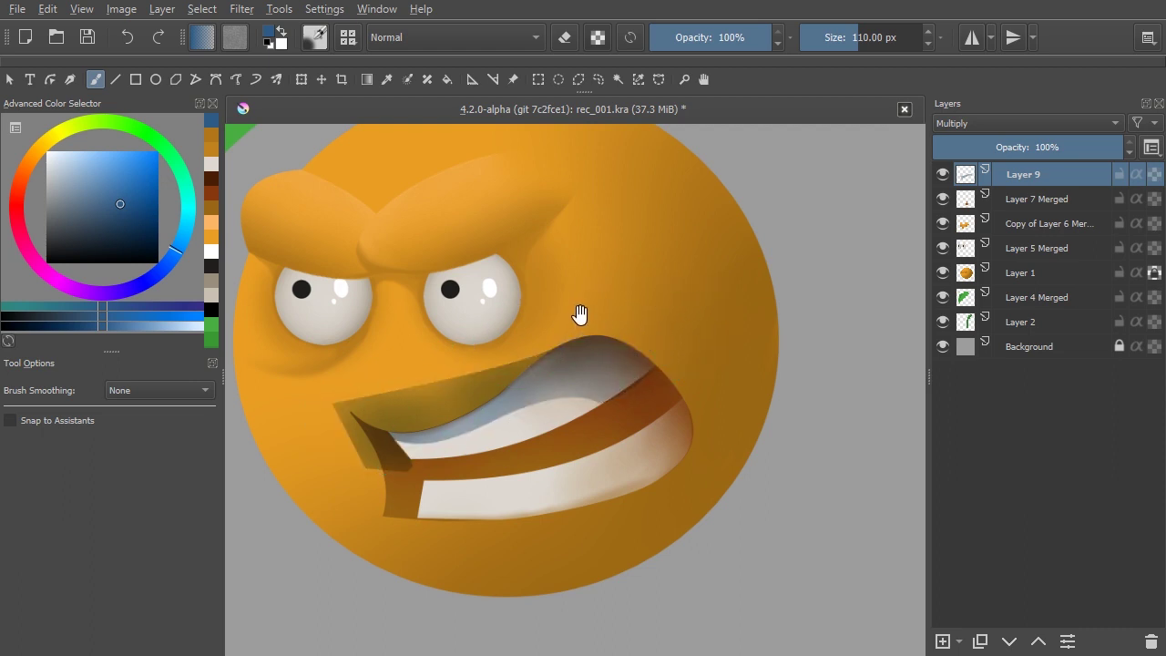
- Remove the blue shadow outside the mouth by selecting the whole canvas minus Layer 7 Merged's opaque area, and clear the selection
{"action": "left_click_drag", "start_coordinate": [581, 314], "coordinate": [592, 293]}
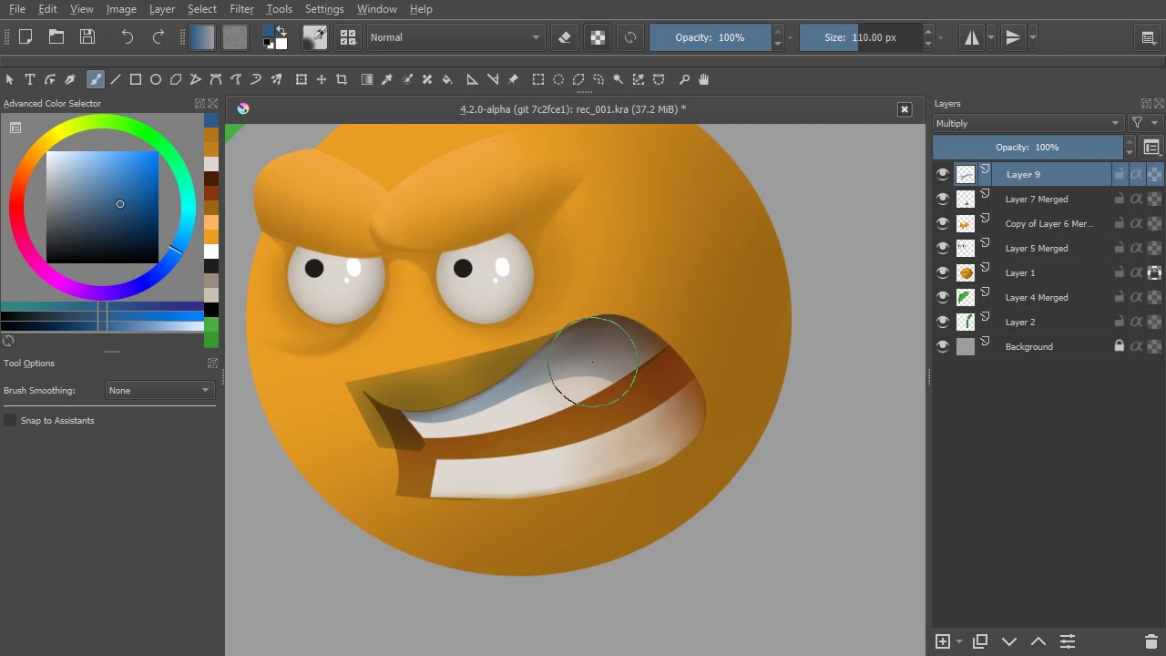
{"action": "key", "text": "ctrl+a"}
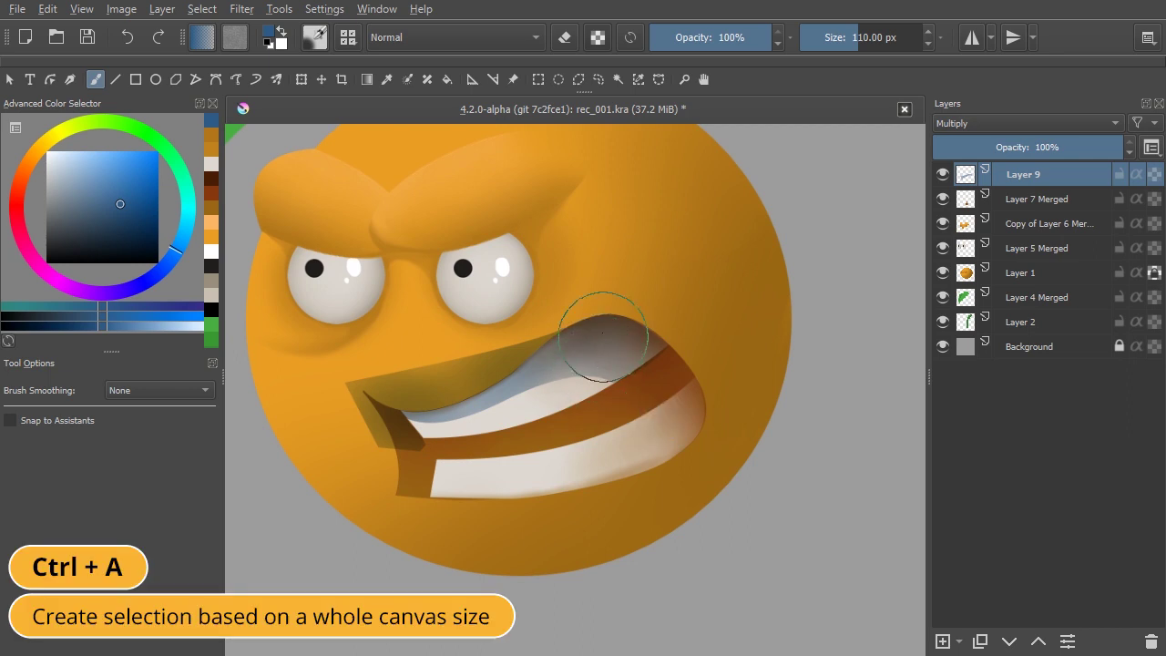
{"action": "mouse_move", "coordinate": [578, 278]}
{"action": "left_mouse_down"}
{"action": "mouse_move", "coordinate": [583, 359]}
{"action": "mouse_move", "coordinate": [590, 276]}
{"action": "left_mouse_up"}
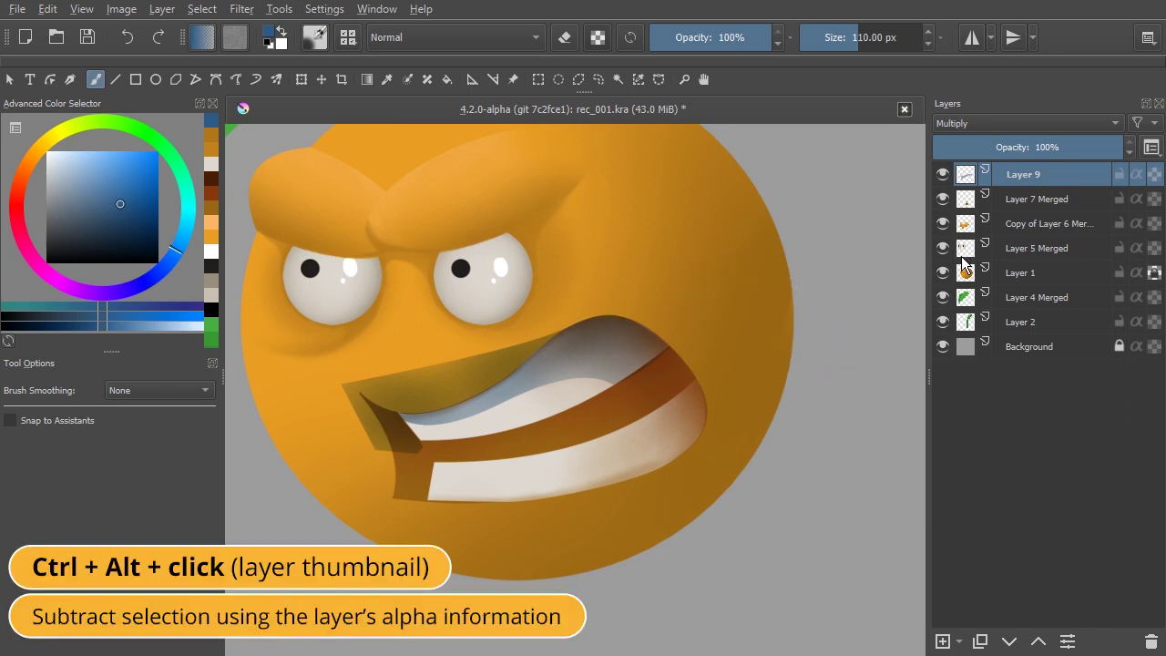
{"action": "left_click", "coordinate": [965, 200], "text": "ctrl+alt"}
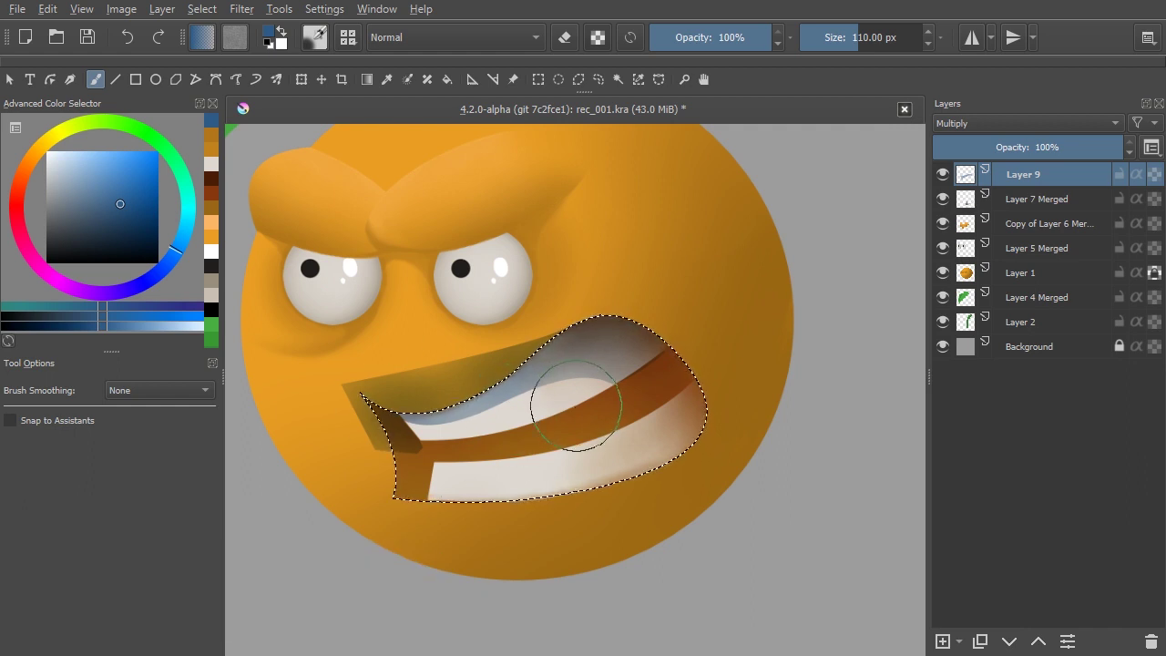
{"action": "mouse_move", "coordinate": [587, 264]}
{"action": "left_mouse_down"}
{"action": "mouse_move", "coordinate": [583, 370]}
{"action": "mouse_move", "coordinate": [586, 265]}
{"action": "left_mouse_up"}
{"action": "key", "text": "ctrl+z"}
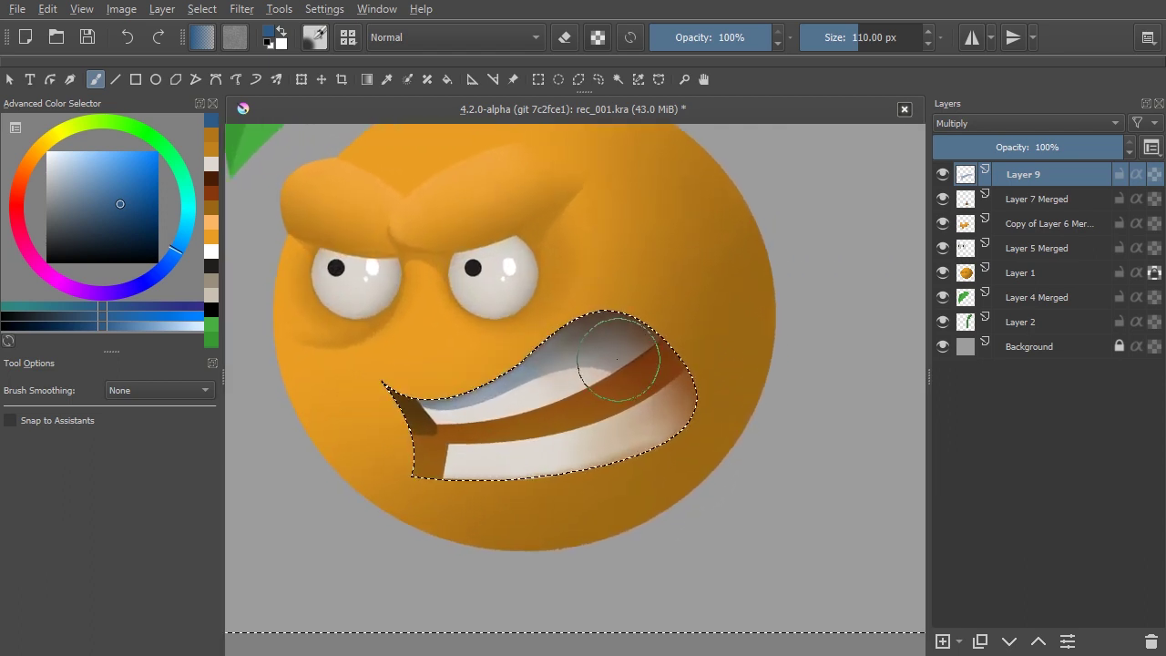
{"action": "key", "text": "ctrl+z"}
{"action": "key", "text": "ctrl+shift+a"}
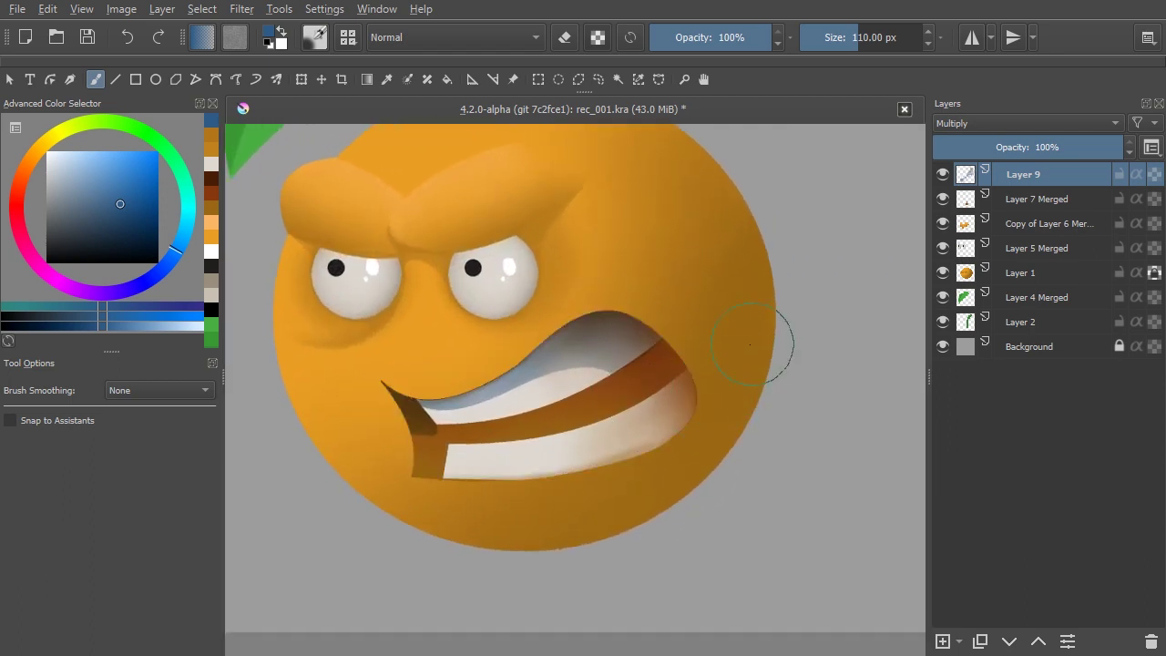
- Outline the dark gap between the teeth, the upper part of the lower teeth and the left mouth corner with the Bezier curve selection
{"action": "left_click_drag", "start_coordinate": [610, 428], "coordinate": [551, 480]}
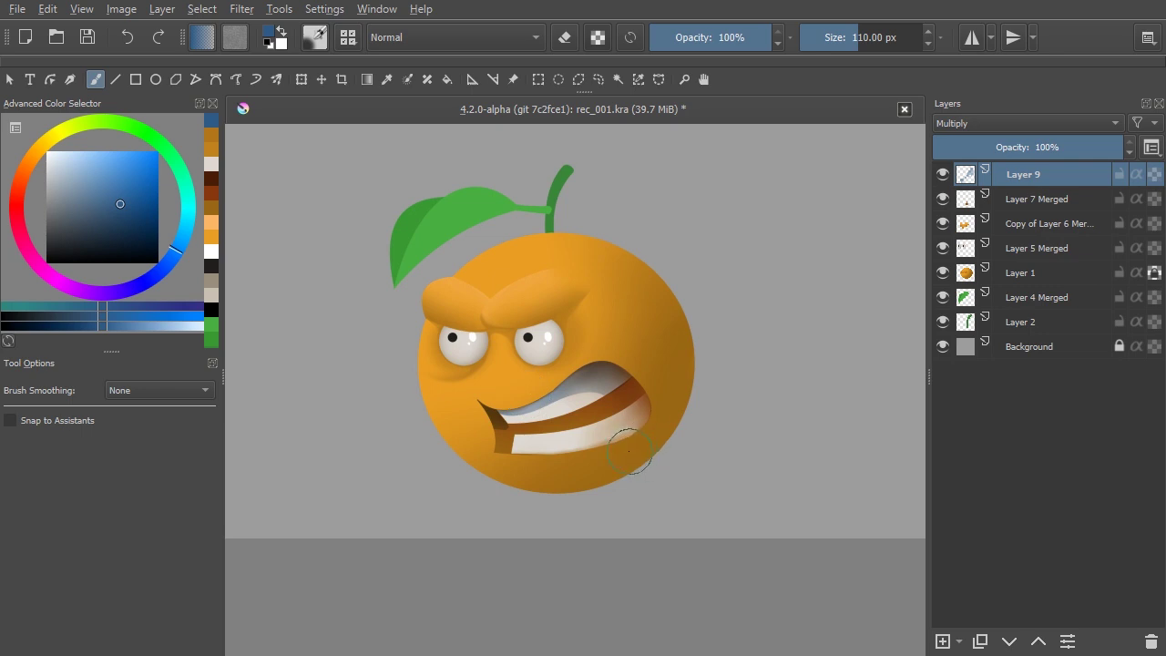
{"action": "left_click_drag", "start_coordinate": [568, 426], "coordinate": [581, 322]}
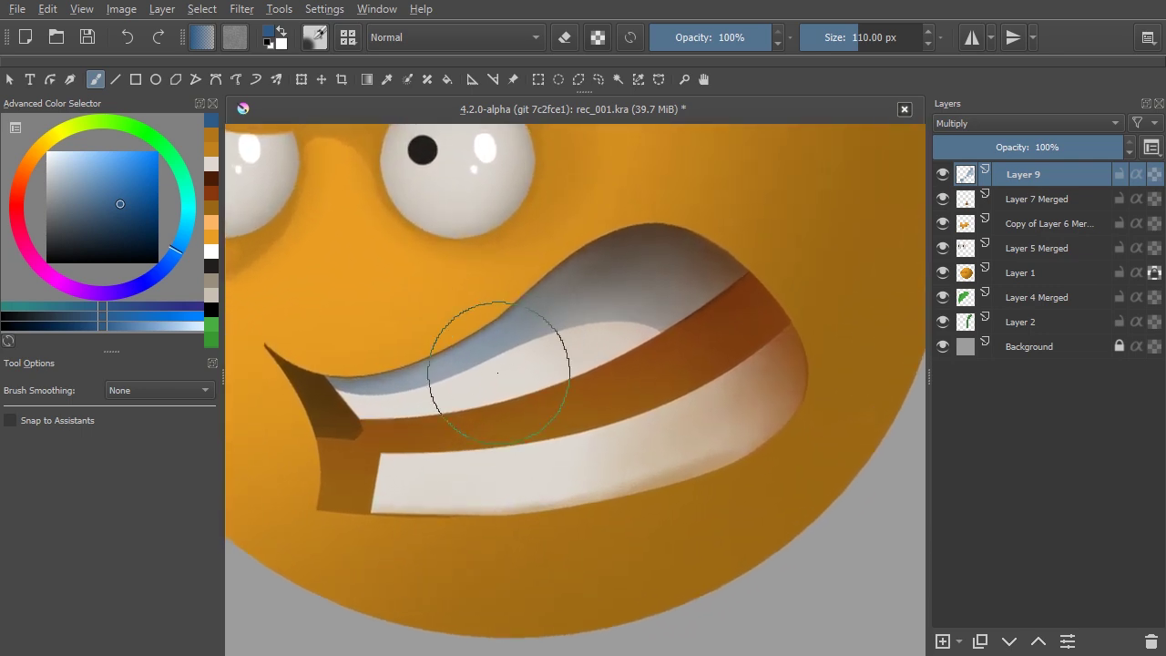
{"action": "key", "text": "s"}
{"action": "left_click", "coordinate": [379, 466]}
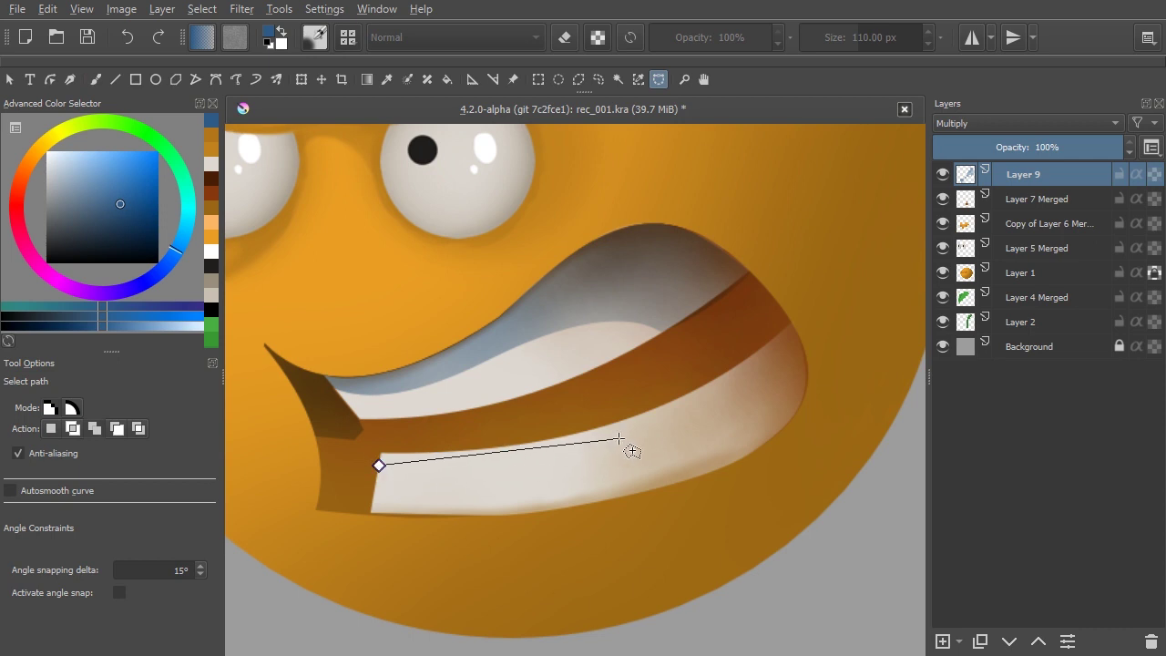
{"action": "left_click_drag", "start_coordinate": [619, 440], "coordinate": [707, 411]}
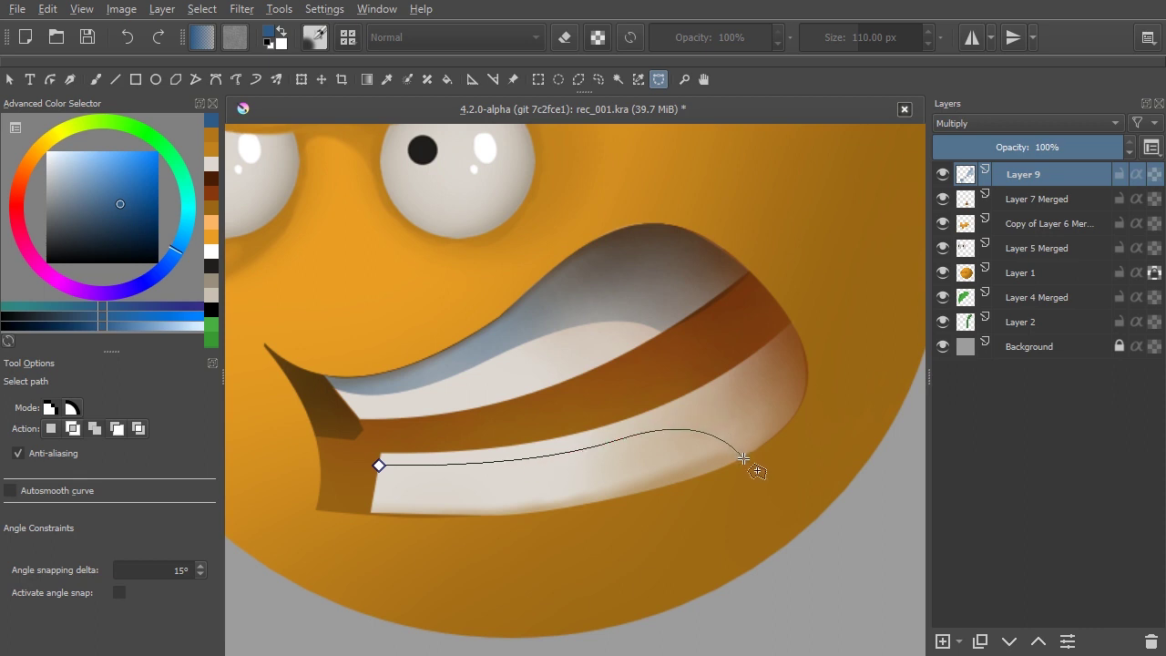
{"action": "left_click_drag", "start_coordinate": [805, 398], "coordinate": [818, 361]}
{"action": "left_click", "coordinate": [747, 274]}
{"action": "left_click_drag", "start_coordinate": [564, 384], "coordinate": [482, 416]}
{"action": "left_click_drag", "start_coordinate": [399, 416], "coordinate": [359, 421]}
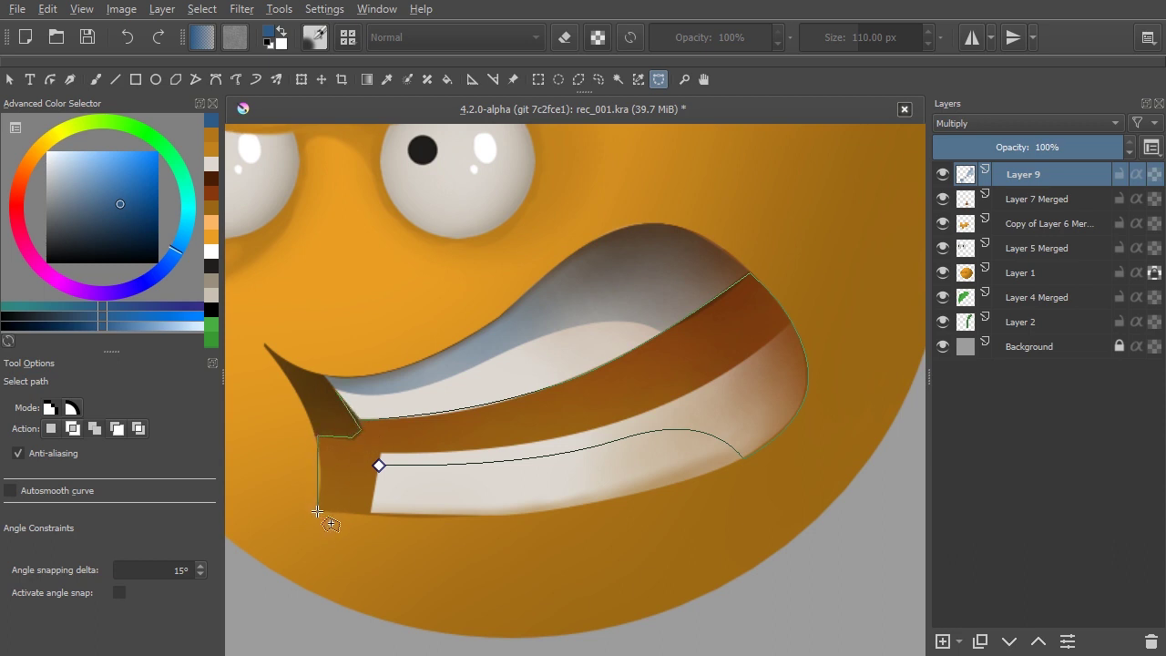
{"action": "left_click_drag", "start_coordinate": [304, 535], "coordinate": [316, 526]}
{"action": "left_click", "coordinate": [379, 467]}
- Shade the selected mouth gap and upper part of the lower teeth in blue with the airbrush at 154 px
{"action": "scroll", "coordinate": [529, 364], "scroll_direction": "down", "scroll_amount": 3}
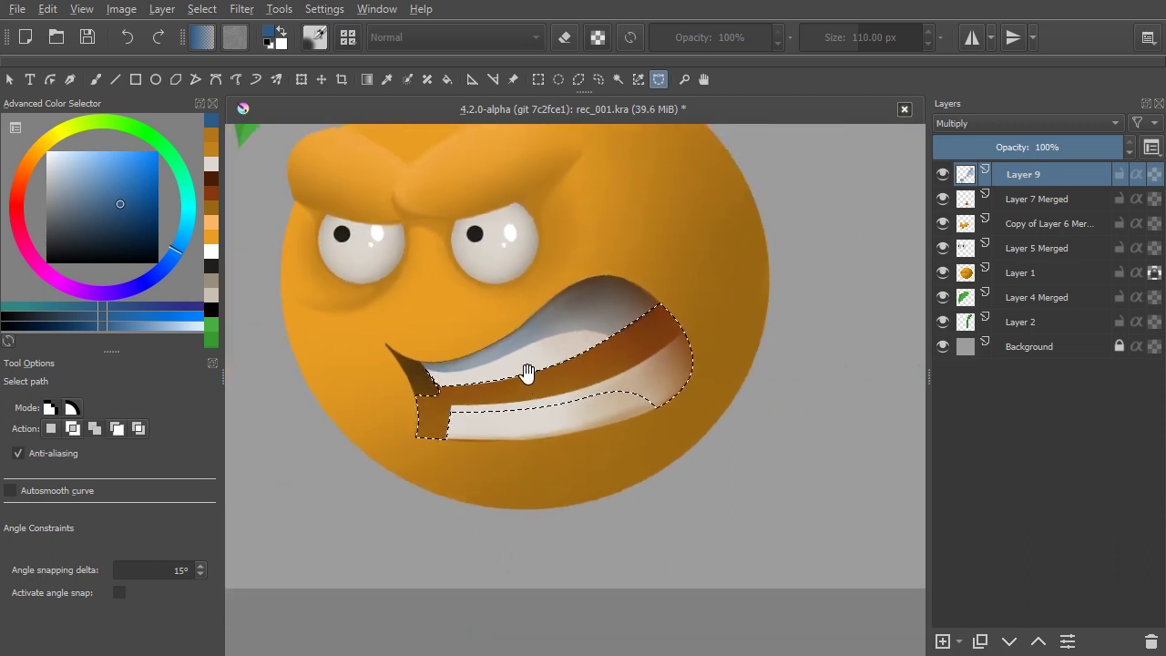
{"action": "left_click_drag", "start_coordinate": [528, 372], "coordinate": [489, 403]}
{"action": "key", "text": "b"}
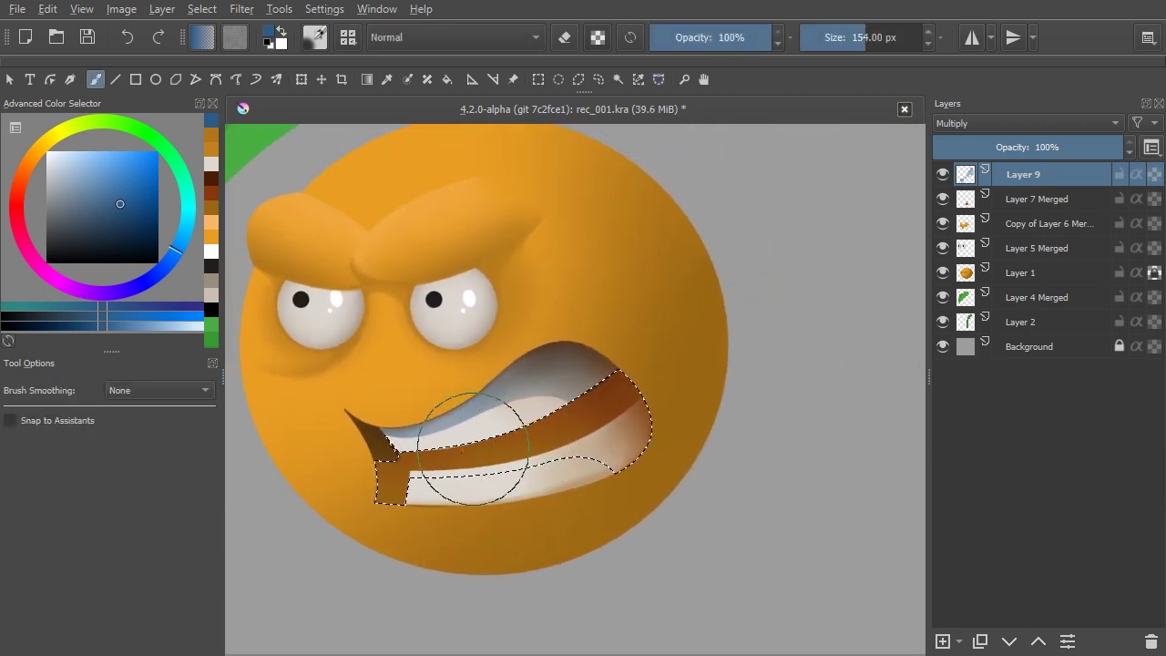
{"action": "mouse_move", "coordinate": [392, 499]}
{"action": "left_mouse_down"}
{"action": "mouse_move", "coordinate": [416, 443]}
{"action": "mouse_move", "coordinate": [494, 468]}
{"action": "mouse_move", "coordinate": [547, 429]}
{"action": "mouse_move", "coordinate": [619, 417]}
{"action": "left_mouse_up"}
- Darken the left part of the mouth gap under the upper teeth with the airbrush at 55 px and clear the selection
{"action": "key", "text": "bracketleft"}
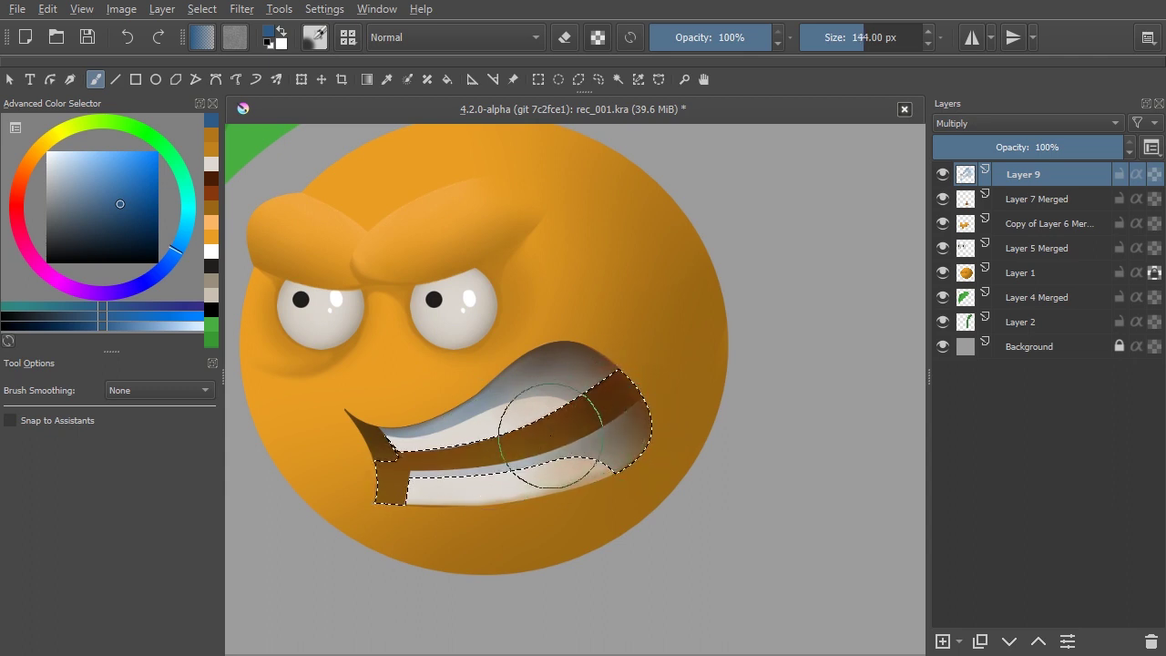
{"action": "key", "text": "bracketleft"}
{"action": "key", "text": "bracketleft"}
{"action": "key", "text": "bracketleft"}
{"action": "key", "text": "bracketleft"}
{"action": "key", "text": "bracketleft"}
{"action": "key", "text": "bracketleft"}
{"action": "key", "text": "bracketleft"}
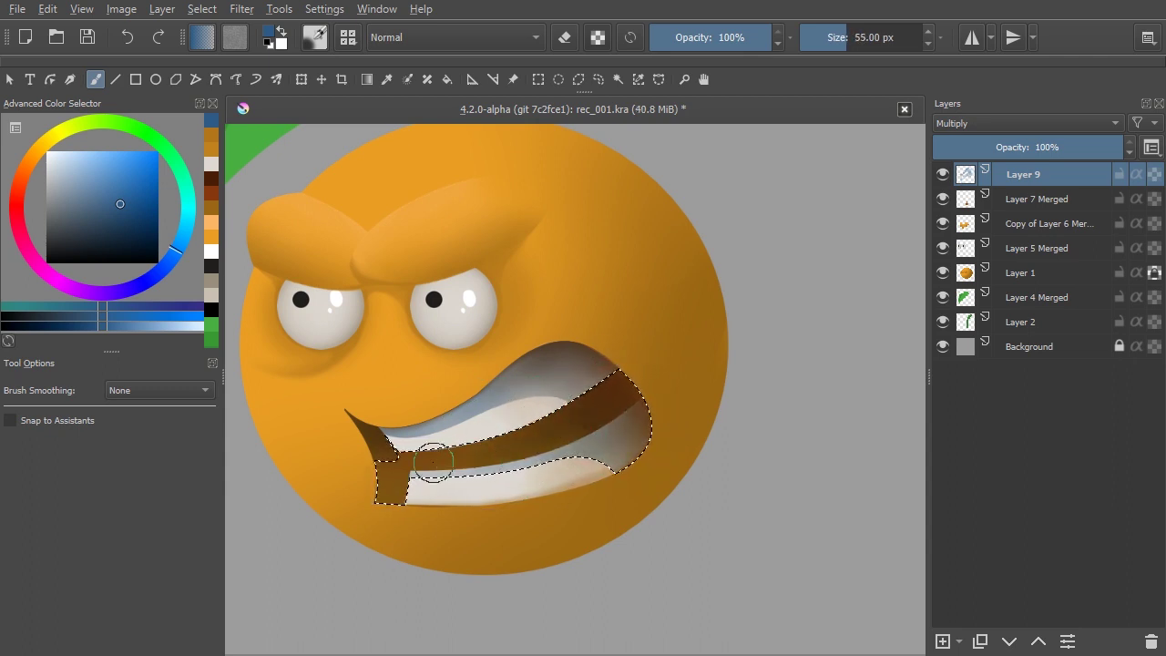
{"action": "mouse_move", "coordinate": [384, 461]}
{"action": "left_mouse_down"}
{"action": "mouse_move", "coordinate": [391, 475]}
{"action": "mouse_move", "coordinate": [435, 450]}
{"action": "left_mouse_up"}
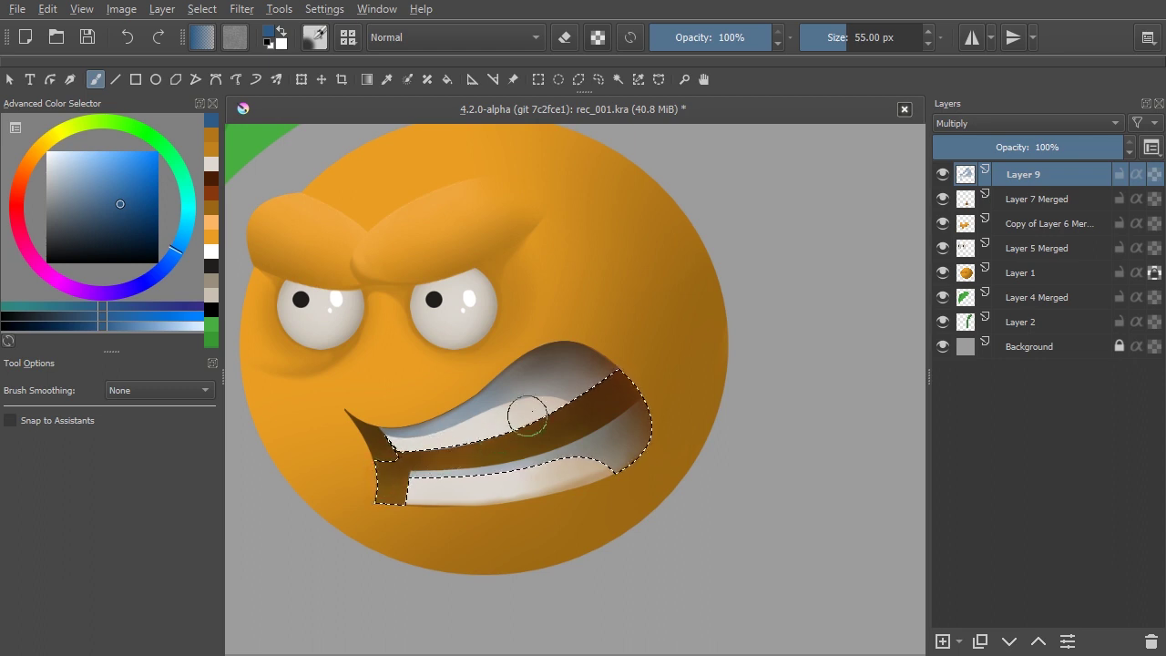
{"action": "key", "text": "ctrl+shift+a"}
{"action": "scroll", "coordinate": [593, 372], "scroll_direction": "down", "scroll_amount": 1}
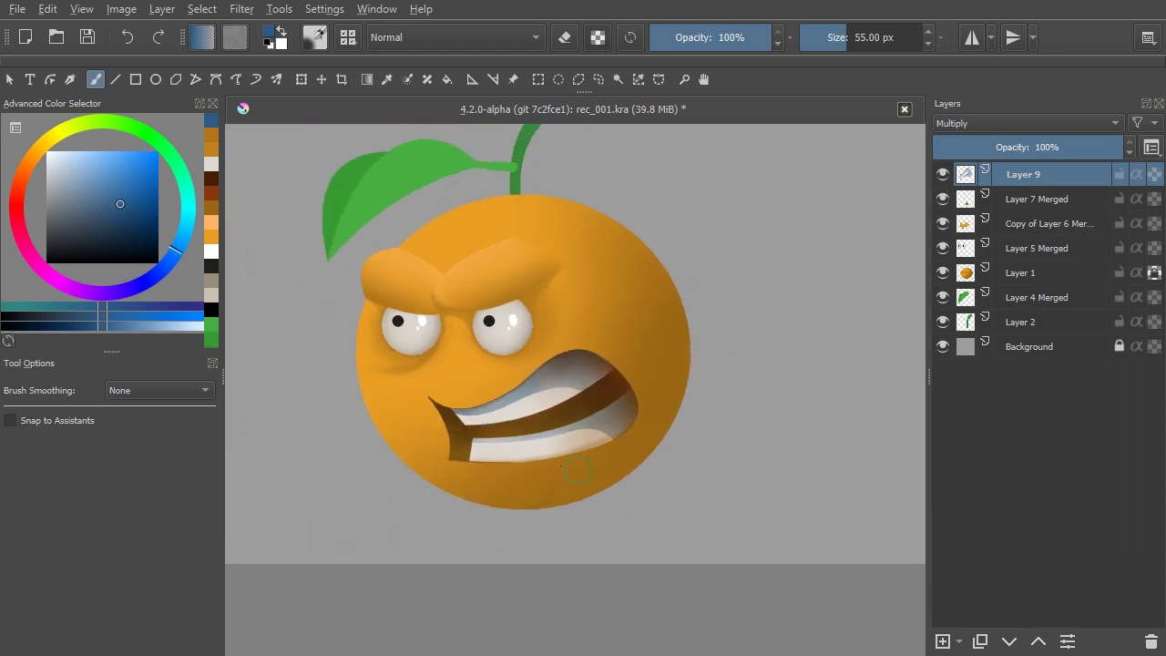
- Smooth the shadow edges inside the mouth along the upper teeth with the blender brush at 10 px
{"action": "left_click_drag", "start_coordinate": [467, 462], "coordinate": [453, 322]}
{"action": "right_click", "coordinate": [447, 383]}
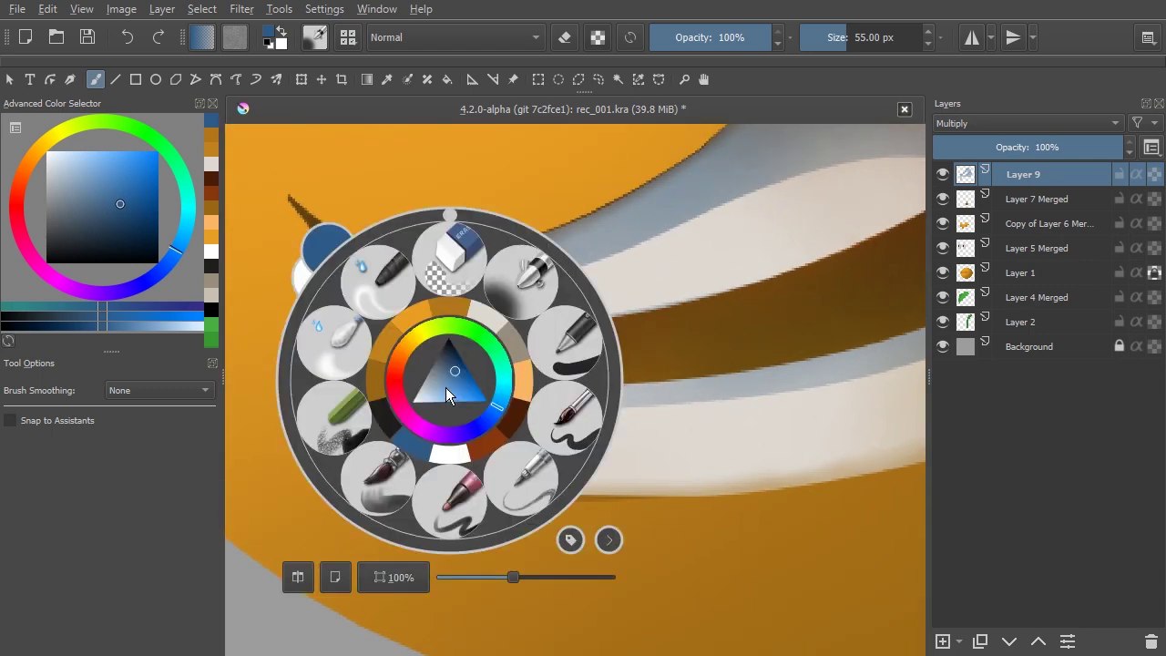
{"action": "left_click", "coordinate": [343, 347]}
{"action": "key", "text": "bracketleft"}
{"action": "key", "text": "bracketleft"}
{"action": "key", "text": "bracketleft"}
{"action": "key", "text": "bracketleft"}
{"action": "key", "text": "bracketleft"}
{"action": "key", "text": "bracketleft"}
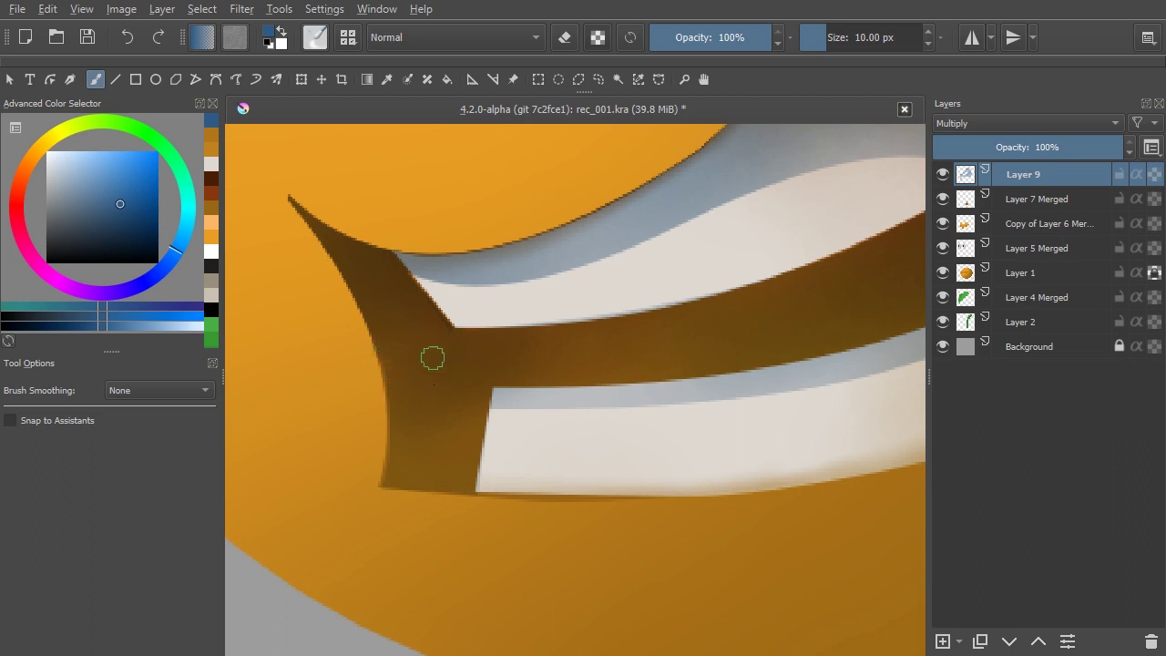
{"action": "mouse_move", "coordinate": [590, 294]}
{"action": "left_mouse_down"}
{"action": "mouse_move", "coordinate": [557, 370]}
{"action": "mouse_move", "coordinate": [614, 348]}
{"action": "mouse_move", "coordinate": [663, 309]}
{"action": "left_mouse_up"}
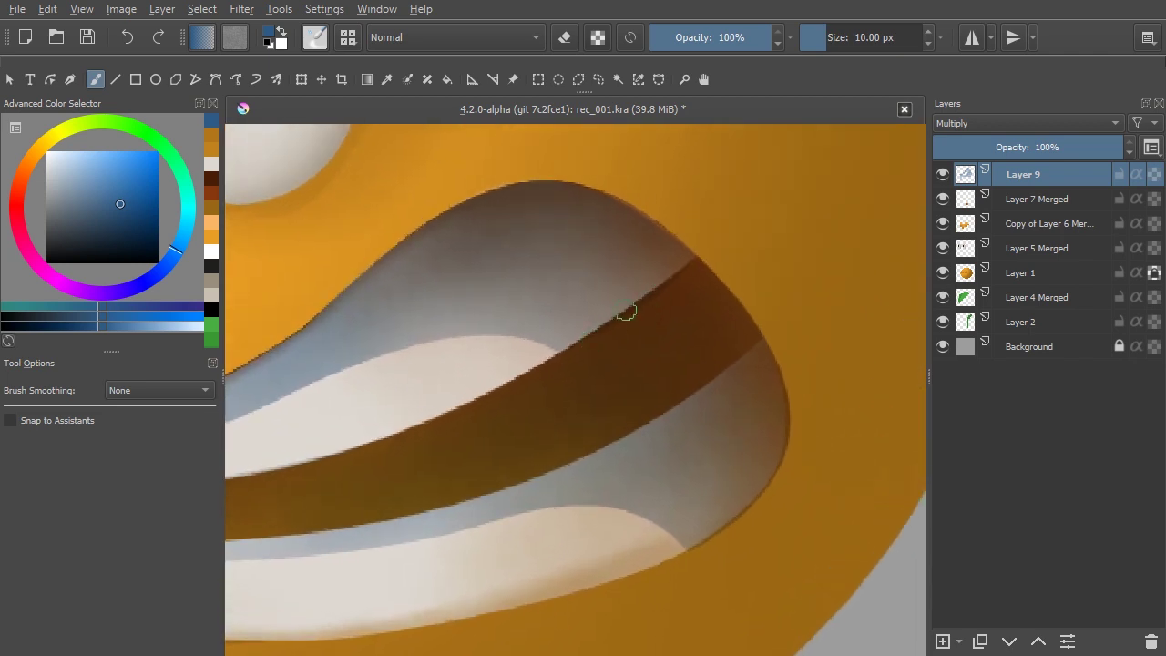
{"action": "left_click_drag", "start_coordinate": [631, 352], "coordinate": [527, 424]}
- Outline the shadow area under both eyebrows, over the upper eyeballs and across the nose bridge with the Bezier curve selection
{"action": "left_click_drag", "start_coordinate": [536, 355], "coordinate": [576, 335]}
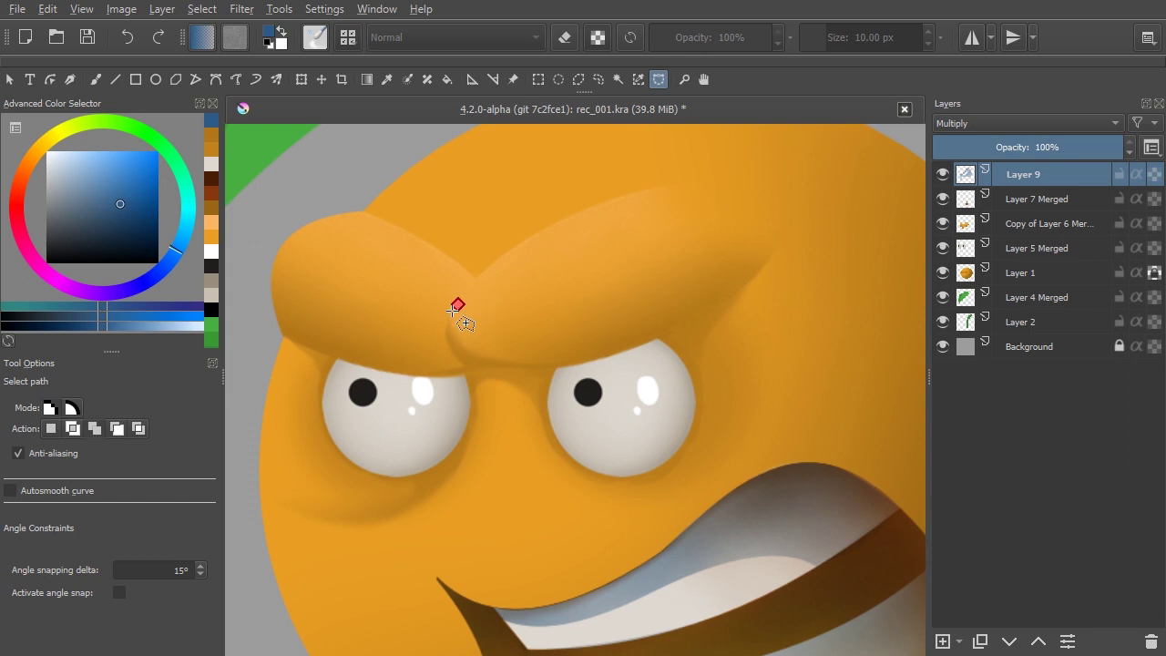
{"action": "left_click_drag", "start_coordinate": [452, 366], "coordinate": [398, 358]}
{"action": "left_click_drag", "start_coordinate": [285, 332], "coordinate": [263, 314]}
{"action": "left_click_drag", "start_coordinate": [332, 440], "coordinate": [357, 401]}
{"action": "left_click_drag", "start_coordinate": [447, 454], "coordinate": [454, 488]}
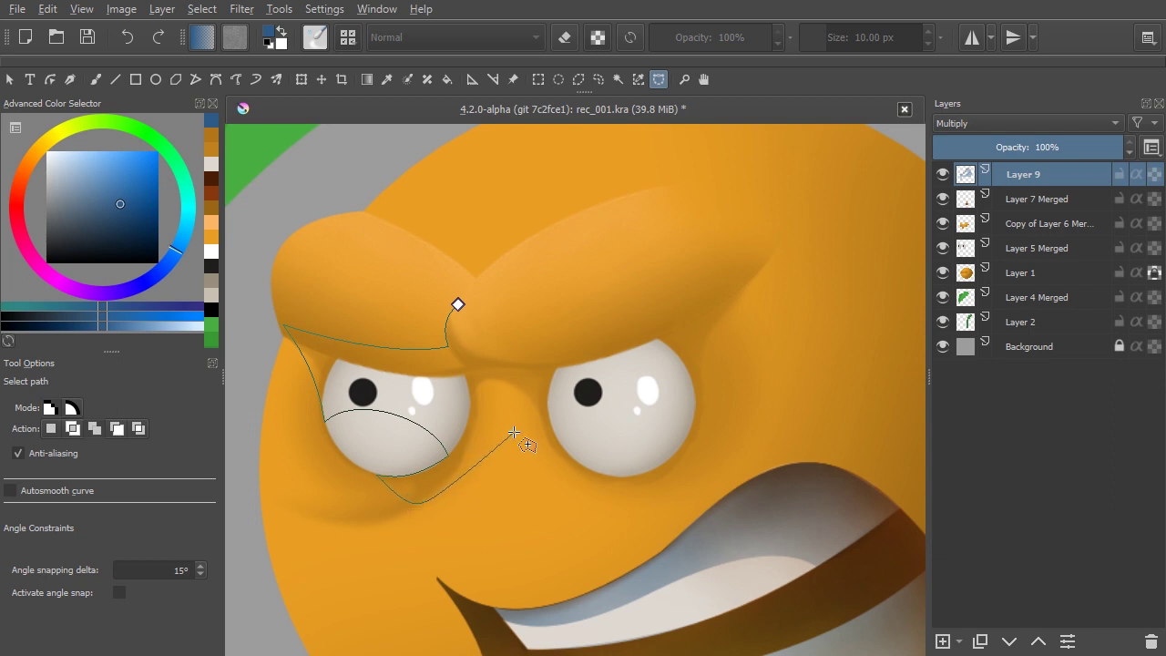
{"action": "left_click_drag", "start_coordinate": [509, 418], "coordinate": [547, 442]}
{"action": "left_click_drag", "start_coordinate": [696, 424], "coordinate": [718, 394]}
{"action": "left_click_drag", "start_coordinate": [764, 265], "coordinate": [784, 239]}
{"action": "left_click_drag", "start_coordinate": [710, 277], "coordinate": [711, 278]}
{"action": "left_click_drag", "start_coordinate": [583, 337], "coordinate": [453, 326]}
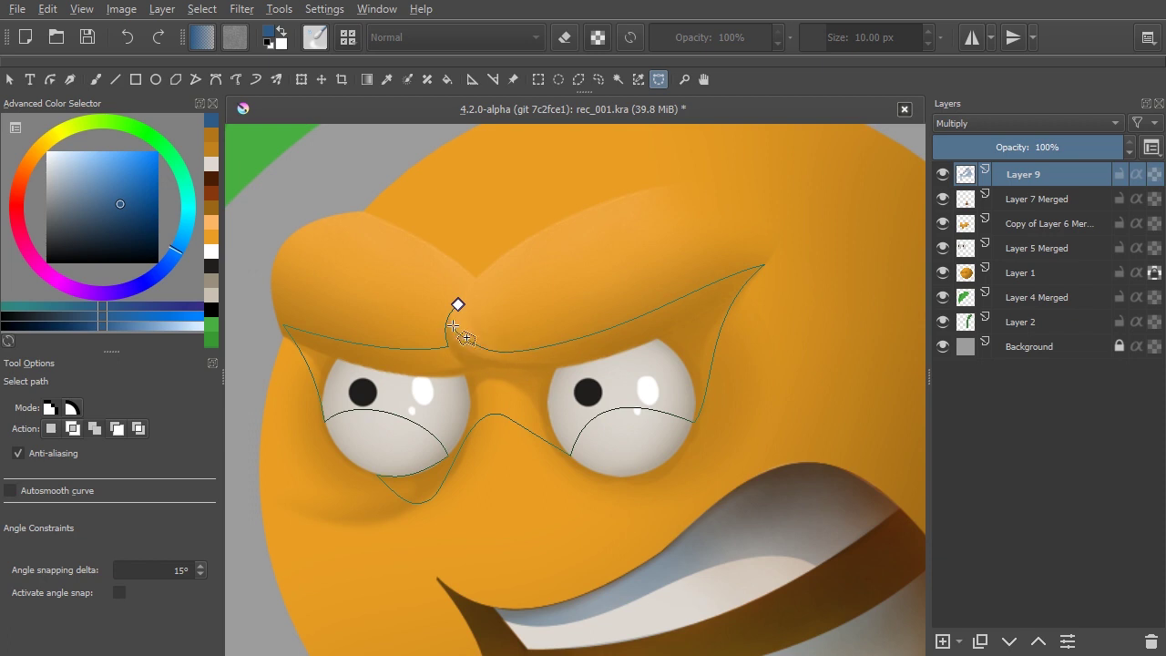
{"action": "left_click", "coordinate": [458, 304]}
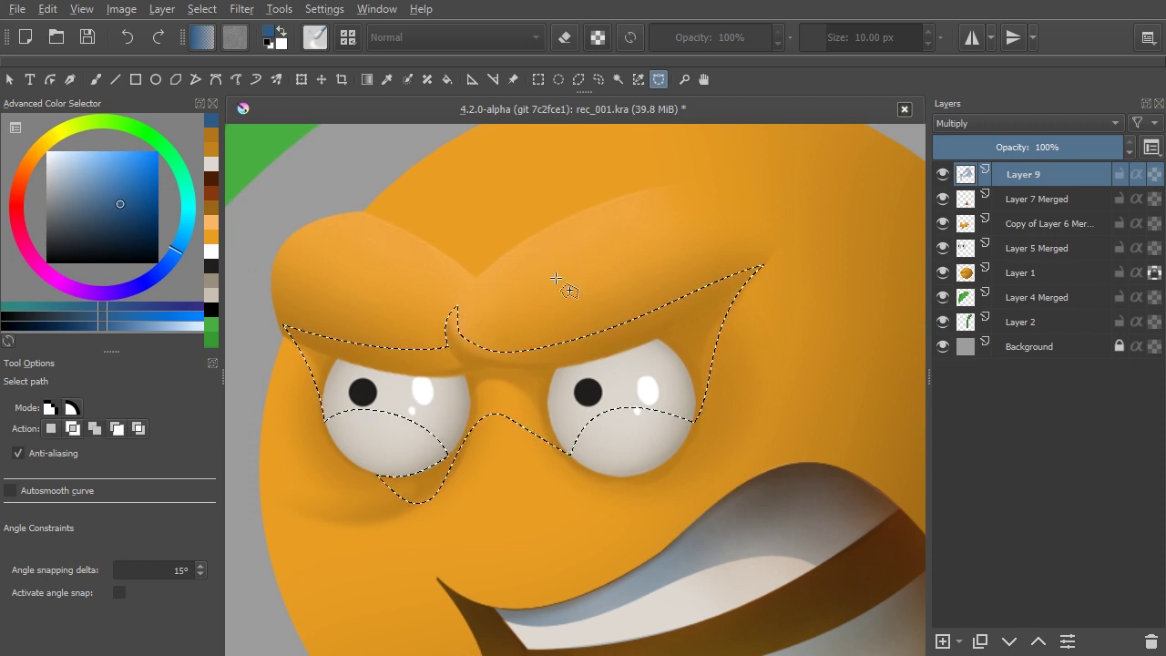
- Shade the selected area under the eyebrows and over the eyes in blue with the airbrush at 201 px
{"action": "left_click_drag", "start_coordinate": [552, 268], "coordinate": [539, 362]}
{"action": "key", "text": "b"}
{"action": "right_click", "coordinate": [538, 356]}
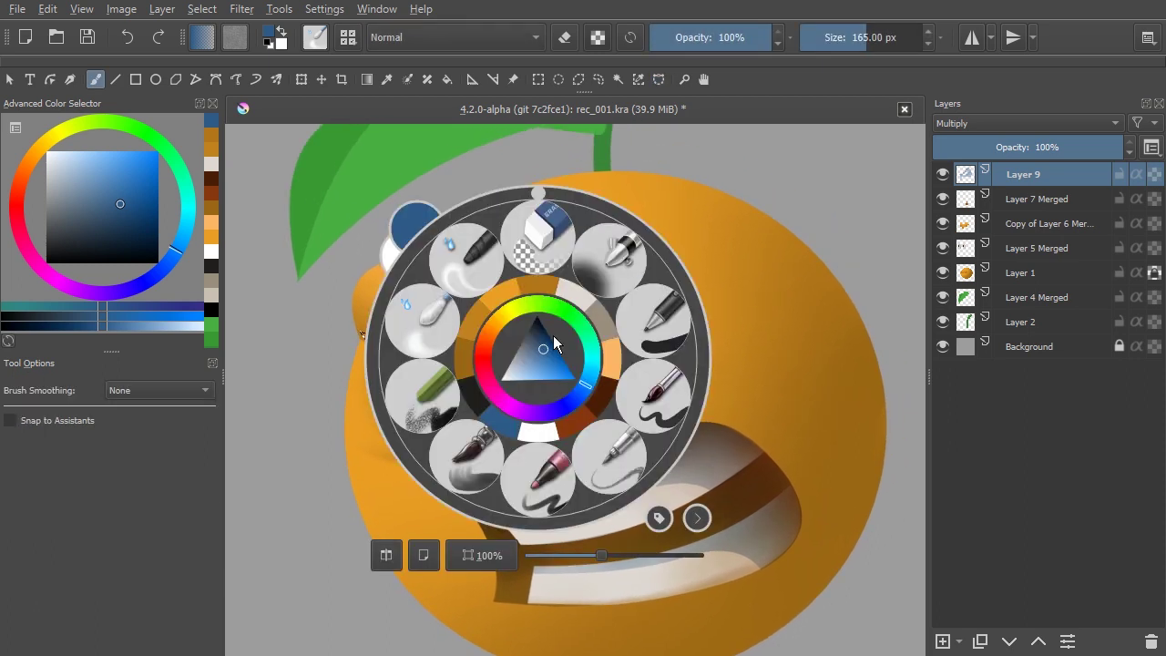
{"action": "left_click", "coordinate": [602, 261]}
{"action": "key", "text": "]"}
{"action": "key", "text": "]"}
{"action": "key", "text": "]"}
{"action": "key", "text": "]"}
{"action": "key", "text": "]"}
{"action": "key", "text": "]"}
{"action": "key", "text": "]"}
{"action": "key", "text": "]"}
{"action": "key", "text": "]"}
{"action": "key", "text": "]"}
{"action": "key", "text": "]"}
{"action": "key", "text": "]"}
{"action": "key", "text": "]"}
{"action": "key", "text": "]"}
{"action": "key", "text": "]"}
{"action": "key", "text": "]"}
{"action": "key", "text": "]"}
{"action": "key", "text": "]"}
{"action": "key", "text": "]"}
{"action": "key", "text": "]"}
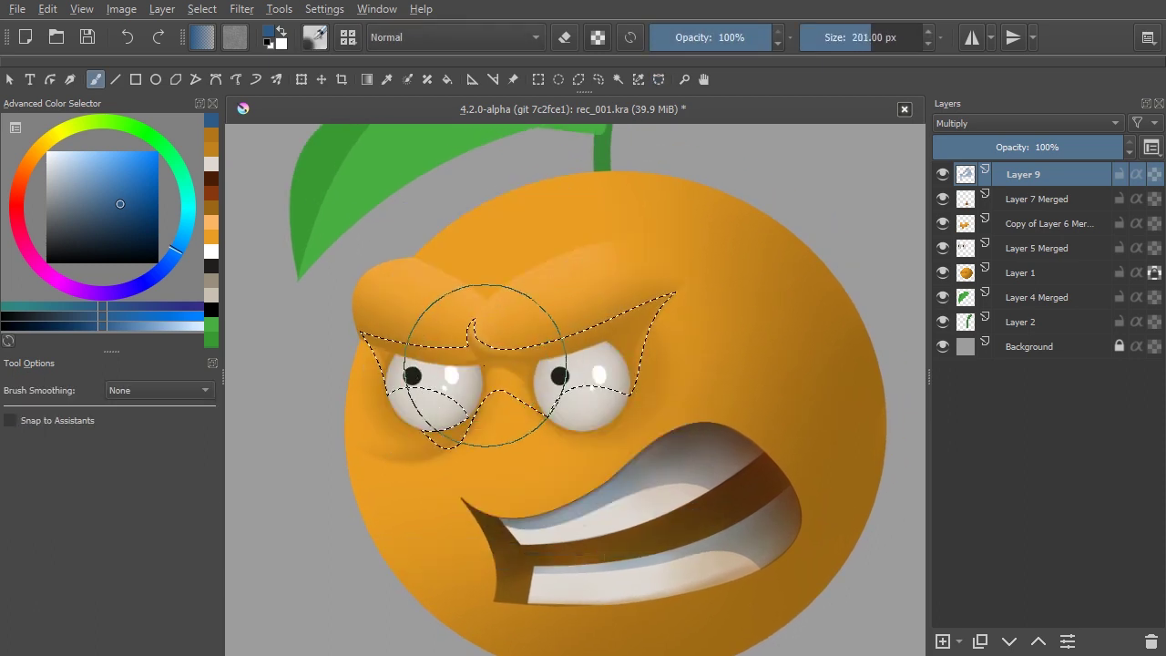
{"action": "key", "text": "["}
{"action": "key", "text": "]"}
{"action": "mouse_move", "coordinate": [440, 377]}
{"action": "left_mouse_down"}
{"action": "mouse_move", "coordinate": [411, 342]}
{"action": "mouse_move", "coordinate": [422, 356]}
{"action": "mouse_move", "coordinate": [426, 339]}
{"action": "mouse_move", "coordinate": [529, 352]}
{"action": "mouse_move", "coordinate": [527, 370]}
{"action": "mouse_move", "coordinate": [550, 327]}
{"action": "mouse_move", "coordinate": [608, 351]}
{"action": "mouse_move", "coordinate": [634, 289]}
{"action": "mouse_move", "coordinate": [596, 296]}
{"action": "left_mouse_up"}
- Deepen the shadow around the nose bridge and below the left eye with the airbrush at 176 px, and clear the selection
{"action": "key", "text": "bracketleft"}
{"action": "key", "text": "bracketleft"}
{"action": "key", "text": "bracketleft"}
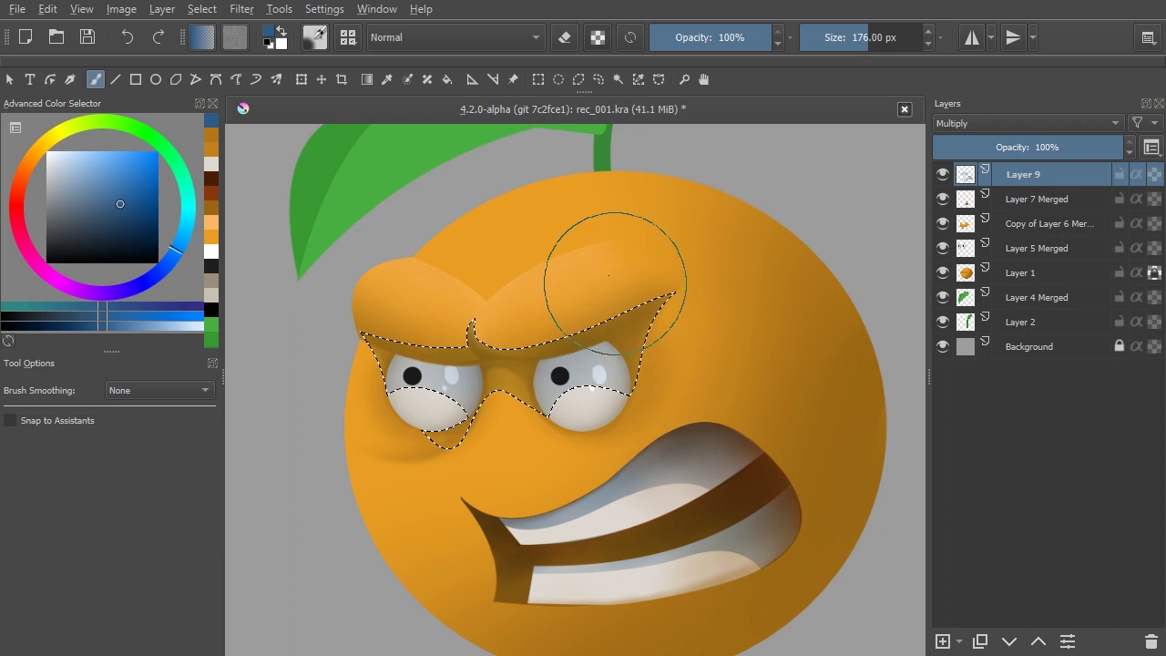
{"action": "left_click_drag", "start_coordinate": [520, 370], "coordinate": [464, 343]}
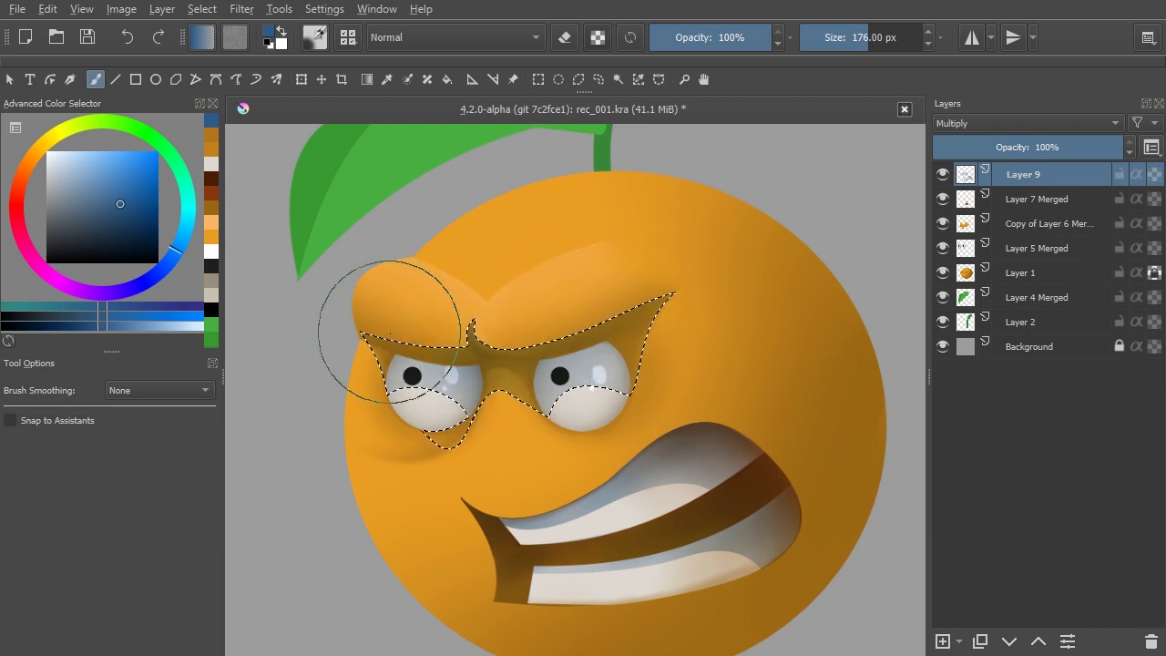
{"action": "mouse_move", "coordinate": [380, 347]}
{"action": "left_mouse_down"}
{"action": "mouse_move", "coordinate": [556, 364]}
{"action": "mouse_move", "coordinate": [476, 411]}
{"action": "mouse_move", "coordinate": [464, 447]}
{"action": "mouse_move", "coordinate": [457, 438]}
{"action": "left_mouse_up"}
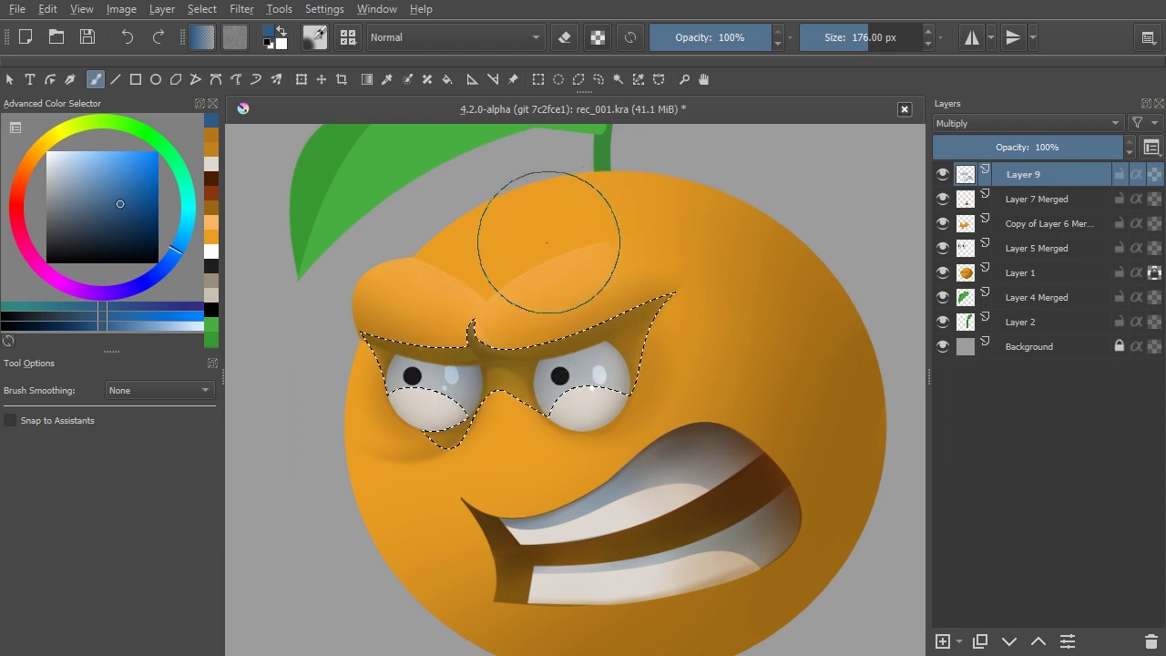
{"action": "key", "text": "ctrl+shift+a"}
- Turn on eraser mode, lighten the blue shadow over the eyeballs and reduce the brush to 47 px
{"action": "mouse_move", "coordinate": [534, 427]}
{"action": "left_mouse_down"}
{"action": "mouse_move", "coordinate": [484, 500]}
{"action": "mouse_move", "coordinate": [508, 450]}
{"action": "mouse_move", "coordinate": [513, 393]}
{"action": "mouse_move", "coordinate": [484, 390]}
{"action": "mouse_move", "coordinate": [559, 385]}
{"action": "left_mouse_up"}
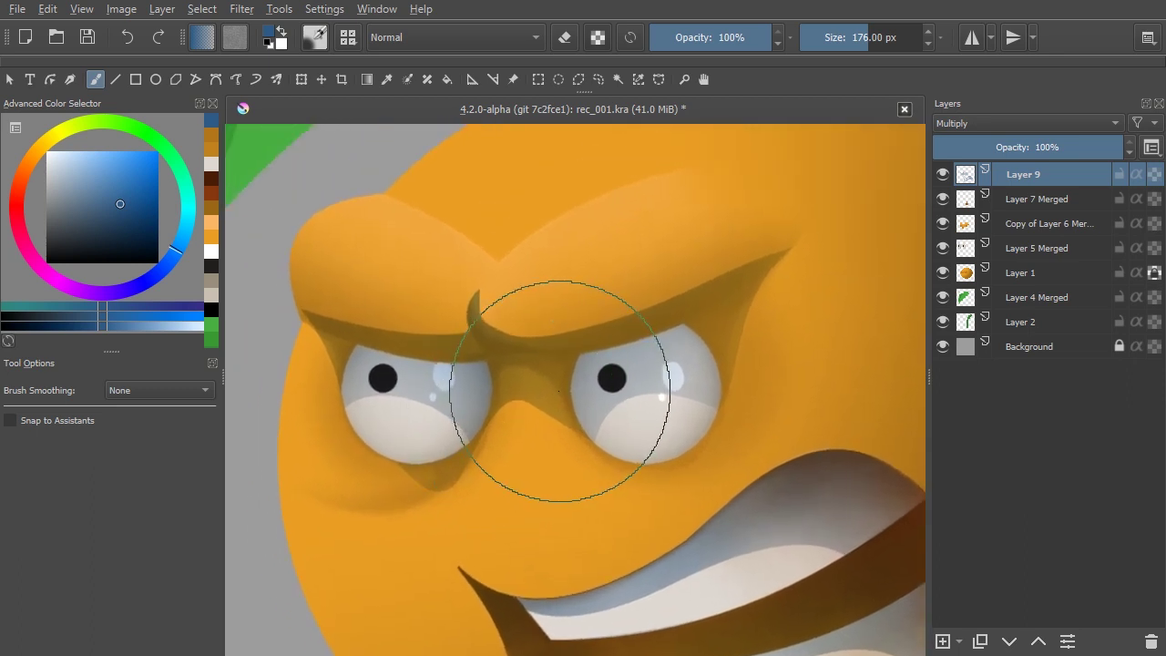
{"action": "key", "text": "e"}
{"action": "key", "text": "bracketleft"}
{"action": "mouse_move", "coordinate": [664, 389]}
{"action": "left_mouse_down"}
{"action": "mouse_move", "coordinate": [638, 404]}
{"action": "mouse_move", "coordinate": [632, 390]}
{"action": "mouse_move", "coordinate": [667, 401]}
{"action": "left_mouse_up"}
{"action": "key", "text": "bracketleft"}
{"action": "key", "text": "bracketleft"}
{"action": "key", "text": "bracketleft"}
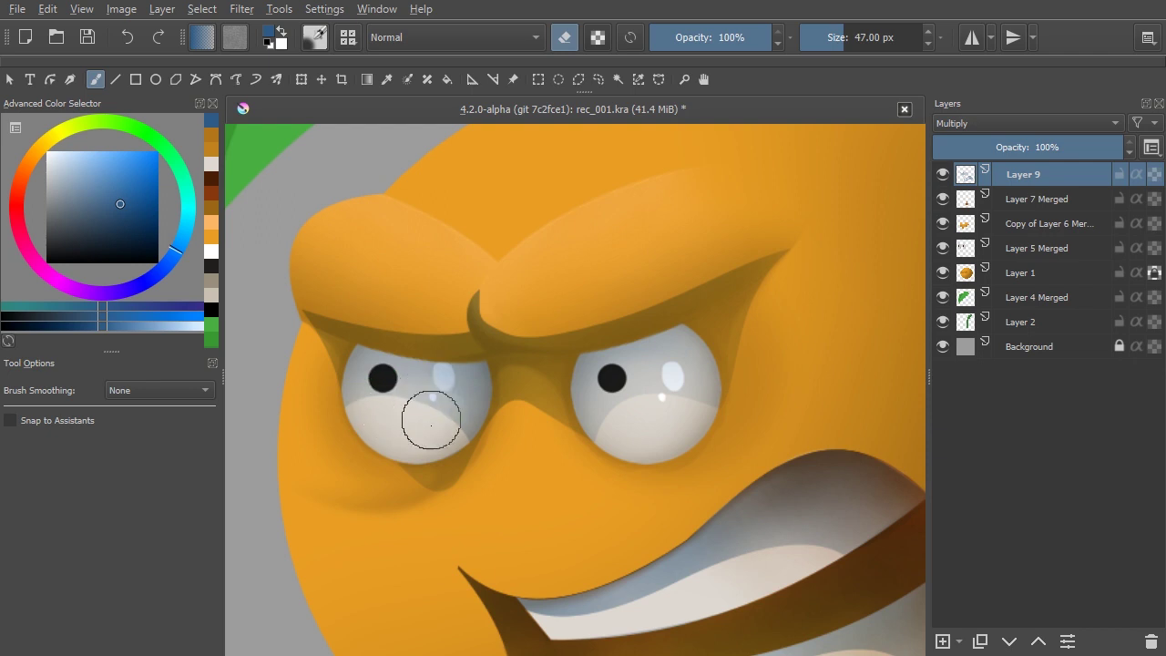
- Erase the blue shadow from the white highlights of both eyes with the eraser brush reduced to 13 px
{"action": "left_click_drag", "start_coordinate": [679, 377], "coordinate": [692, 330]}
{"action": "key", "text": "bracketleft"}
{"action": "key", "text": "bracketleft"}
{"action": "key", "text": "bracketleft"}
{"action": "key", "text": "bracketleft"}
{"action": "key", "text": "bracketleft"}
{"action": "key", "text": "bracketleft"}
{"action": "key", "text": "bracketleft"}
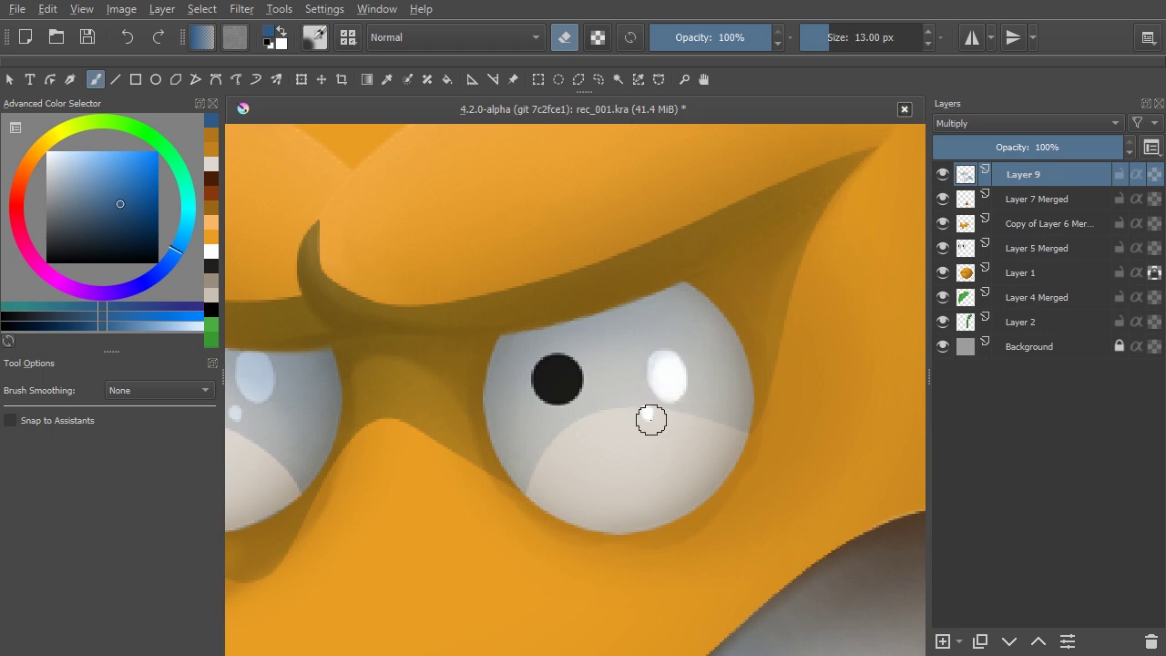
{"action": "left_click_drag", "start_coordinate": [491, 380], "coordinate": [793, 348]}
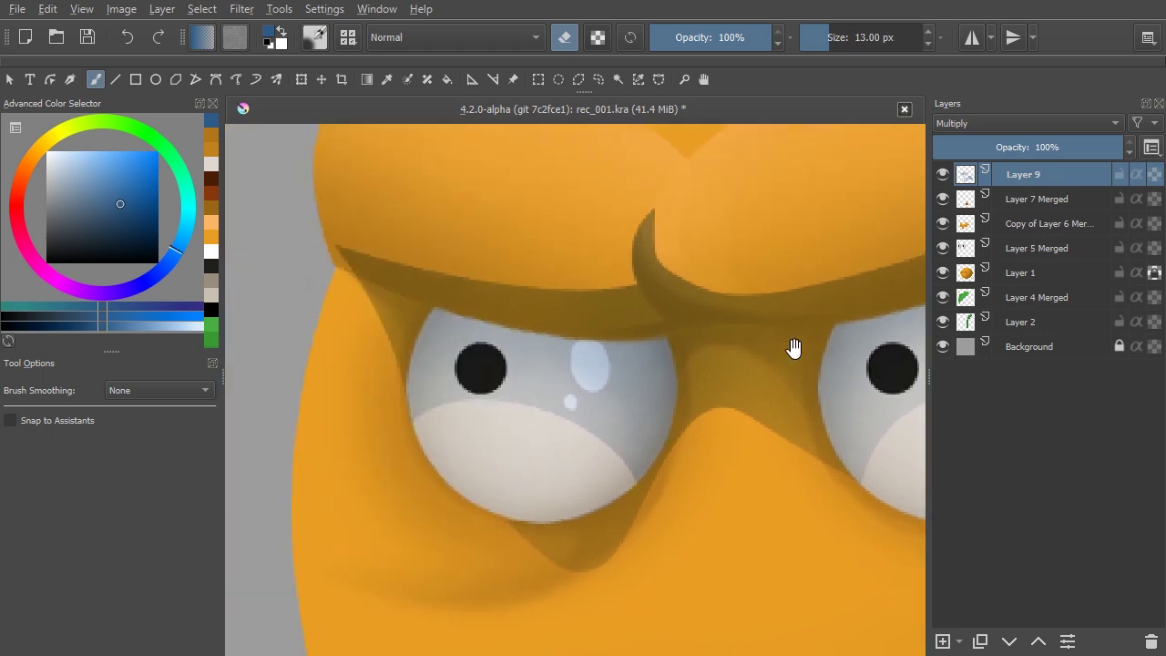
{"action": "mouse_move", "coordinate": [595, 361]}
{"action": "left_mouse_down"}
{"action": "mouse_move", "coordinate": [593, 380]}
{"action": "mouse_move", "coordinate": [589, 361]}
{"action": "left_mouse_up"}
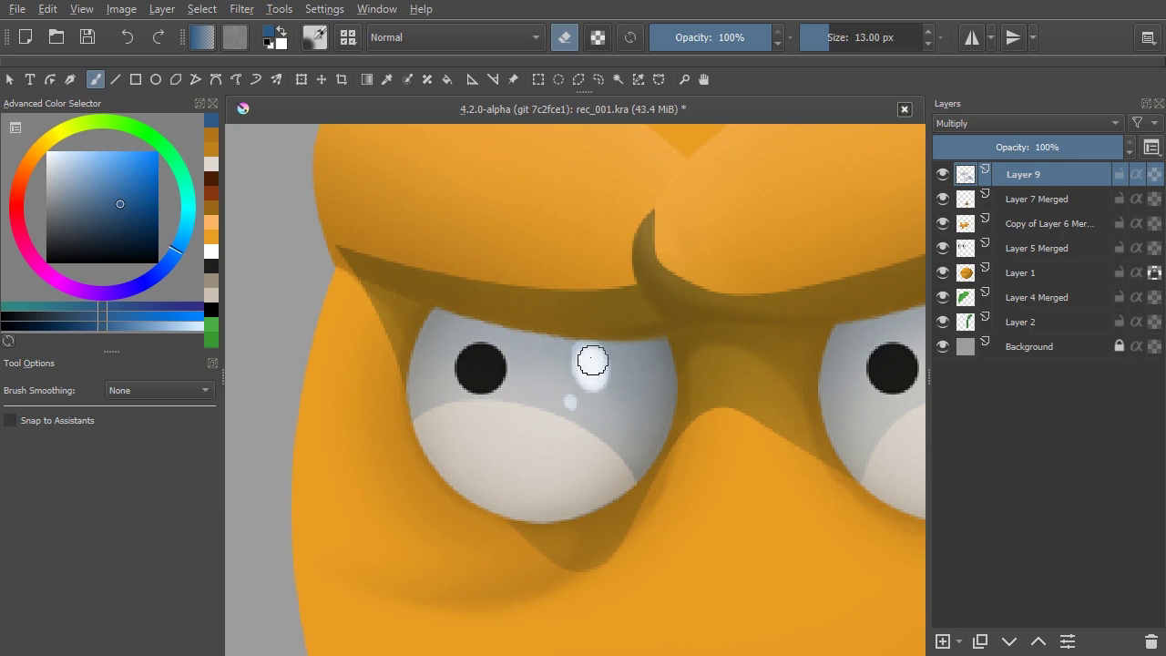
- Fade the shadow on the left eyeball and the pointed shadow below the left eye with the eraser brush at 59 px
{"action": "key", "text": "bracketright"}
{"action": "key", "text": "bracketright"}
{"action": "key", "text": "bracketright"}
{"action": "key", "text": "bracketright"}
{"action": "key", "text": "bracketright"}
{"action": "key", "text": "bracketright"}
{"action": "key", "text": "bracketright"}
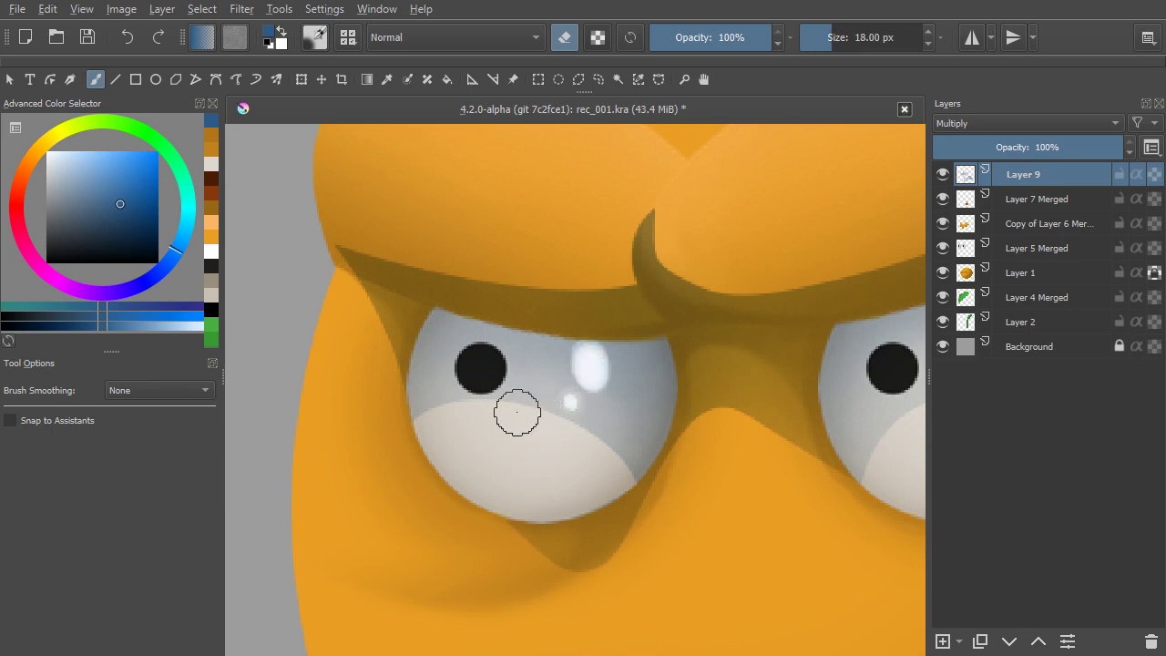
{"action": "key", "text": "bracketright"}
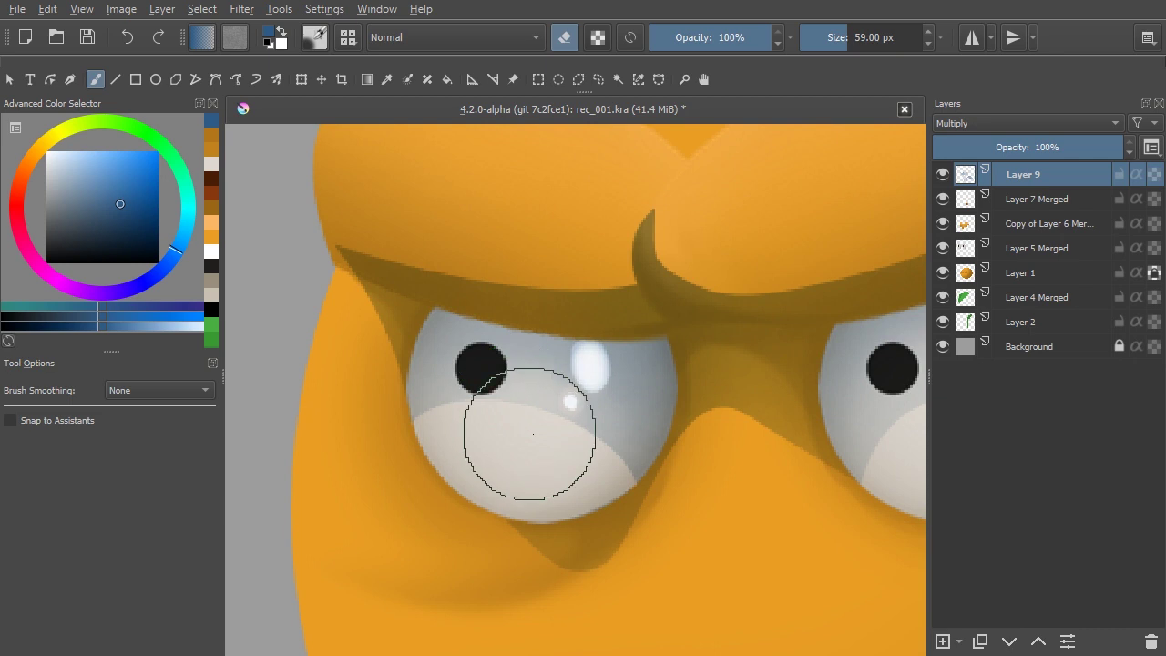
{"action": "mouse_move", "coordinate": [615, 399]}
{"action": "left_mouse_down"}
{"action": "mouse_move", "coordinate": [548, 471]}
{"action": "mouse_move", "coordinate": [537, 510]}
{"action": "left_mouse_up"}
{"action": "left_click_drag", "start_coordinate": [666, 395], "coordinate": [583, 397]}
- Blend the shadow edges around the nose bridge with the blender brush at 28 px, with eraser mode off
{"action": "mouse_move", "coordinate": [528, 336]}
{"action": "left_mouse_down"}
{"action": "mouse_move", "coordinate": [516, 262]}
{"action": "mouse_move", "coordinate": [503, 270]}
{"action": "mouse_move", "coordinate": [517, 376]}
{"action": "left_mouse_up"}
{"action": "right_click", "coordinate": [517, 376]}
{"action": "left_click", "coordinate": [420, 338]}
{"action": "key", "text": "["}
{"action": "key", "text": "["}
{"action": "key", "text": "["}
{"action": "key", "text": "["}
{"action": "key", "text": "["}
{"action": "key", "text": "["}
{"action": "key", "text": "["}
{"action": "key", "text": "["}
{"action": "key", "text": "["}
{"action": "key", "text": "["}
{"action": "key", "text": "["}
{"action": "key", "text": "["}
{"action": "key", "text": "["}
{"action": "key", "text": "["}
{"action": "key", "text": "["}
{"action": "key", "text": "["}
{"action": "key", "text": "bracketleft"}
{"action": "key", "text": "bracketleft"}
{"action": "key", "text": "bracketleft"}
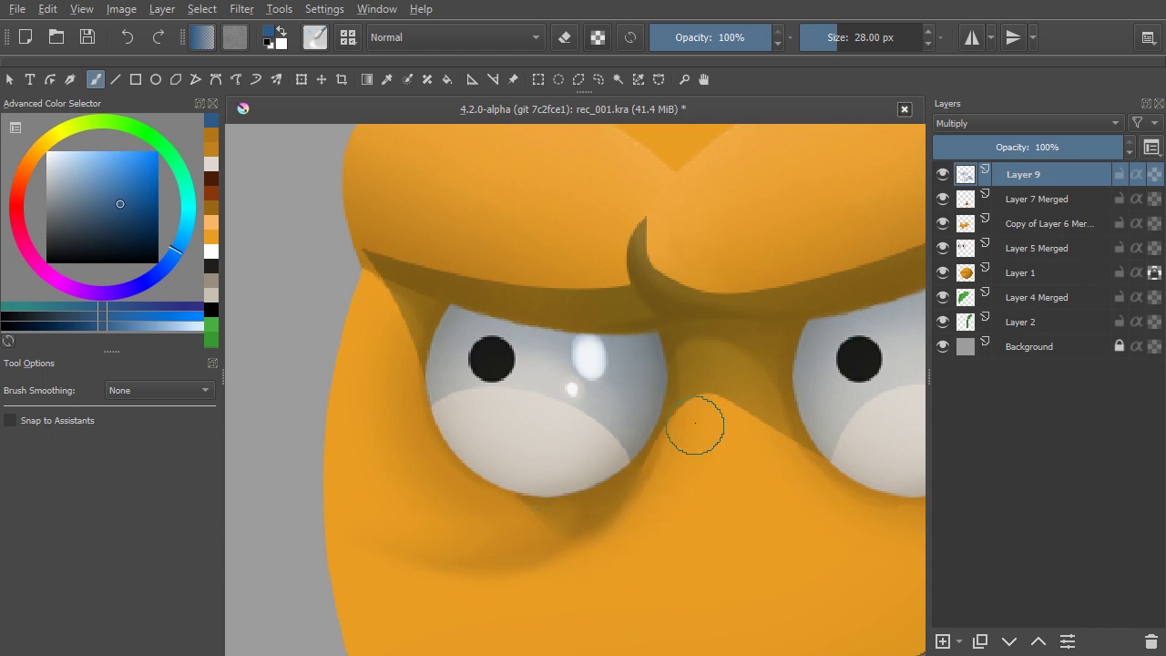
{"action": "mouse_move", "coordinate": [801, 453]}
{"action": "left_mouse_down"}
{"action": "mouse_move", "coordinate": [770, 432]}
{"action": "mouse_move", "coordinate": [811, 469]}
{"action": "mouse_move", "coordinate": [822, 453]}
{"action": "left_mouse_up"}
- Soften the shadow edges beside the right eye and along the undersides of both eyebrows with the 28 px blender brush
{"action": "key", "text": "space"}
{"action": "mouse_move", "coordinate": [918, 411]}
{"action": "left_mouse_down"}
{"action": "mouse_move", "coordinate": [622, 432]}
{"action": "mouse_move", "coordinate": [588, 454]}
{"action": "left_mouse_up"}
{"action": "mouse_move", "coordinate": [770, 305]}
{"action": "left_mouse_down"}
{"action": "mouse_move", "coordinate": [753, 293]}
{"action": "mouse_move", "coordinate": [731, 350]}
{"action": "left_mouse_up"}
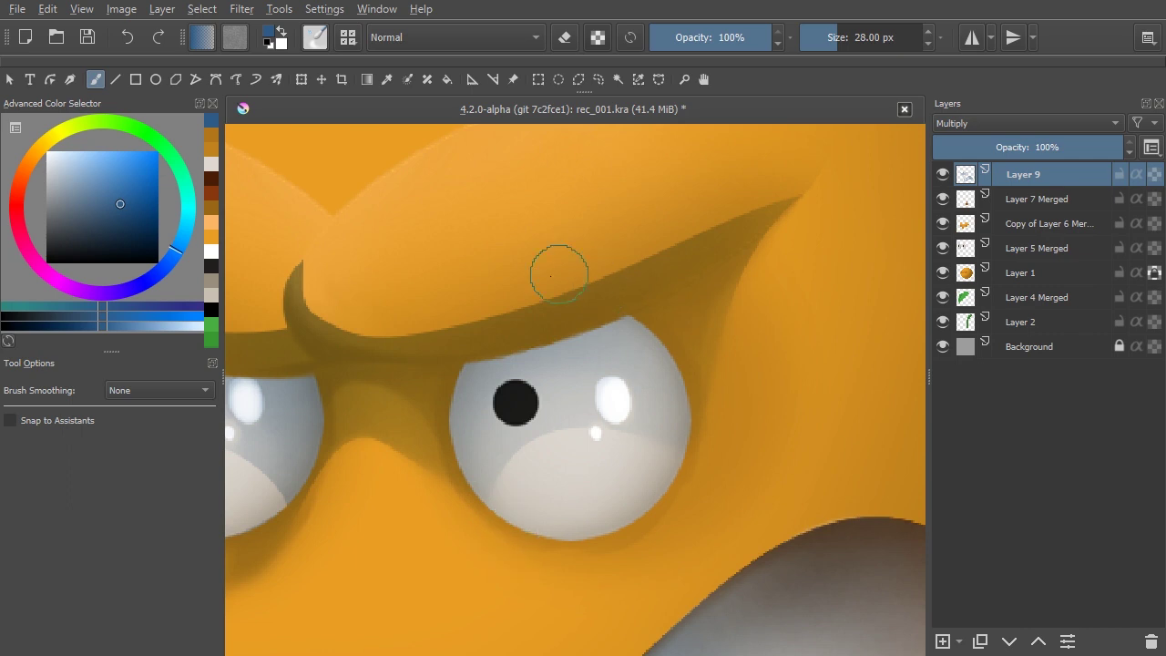
{"action": "left_click_drag", "start_coordinate": [490, 270], "coordinate": [563, 296]}
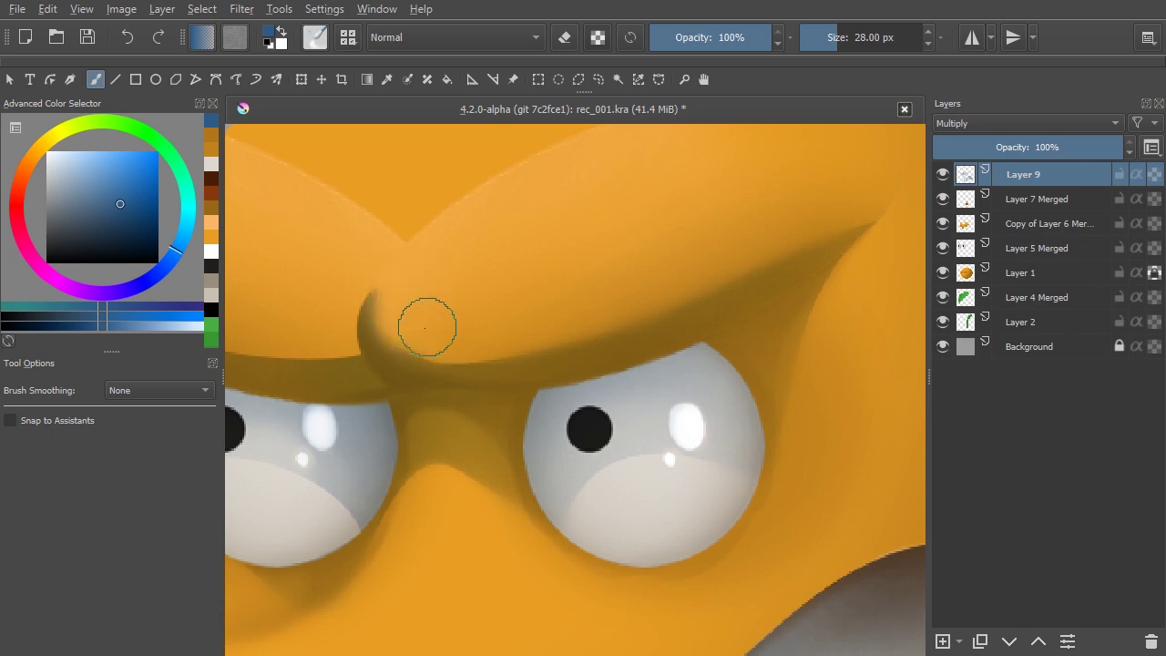
{"action": "left_click_drag", "start_coordinate": [477, 283], "coordinate": [731, 269]}
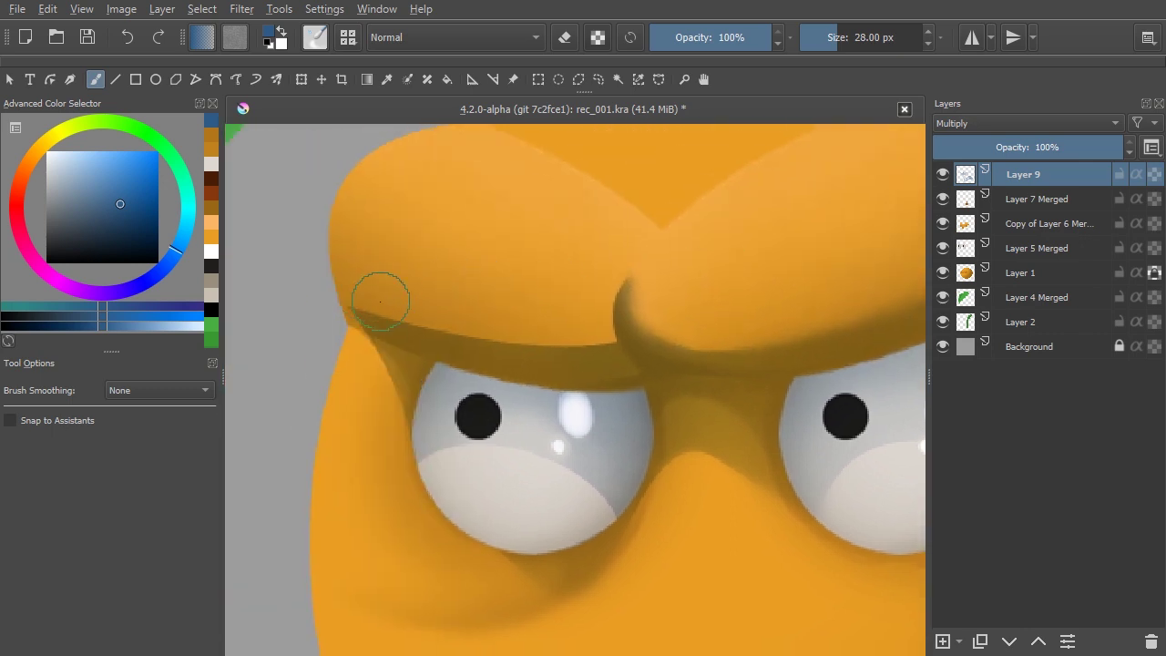
{"action": "mouse_move", "coordinate": [387, 288]}
{"action": "left_mouse_down"}
{"action": "mouse_move", "coordinate": [471, 314]}
{"action": "mouse_move", "coordinate": [412, 305]}
{"action": "mouse_move", "coordinate": [461, 305]}
{"action": "mouse_move", "coordinate": [482, 331]}
{"action": "mouse_move", "coordinate": [515, 311]}
{"action": "mouse_move", "coordinate": [548, 335]}
{"action": "mouse_move", "coordinate": [566, 308]}
{"action": "mouse_move", "coordinate": [581, 339]}
{"action": "left_mouse_up"}
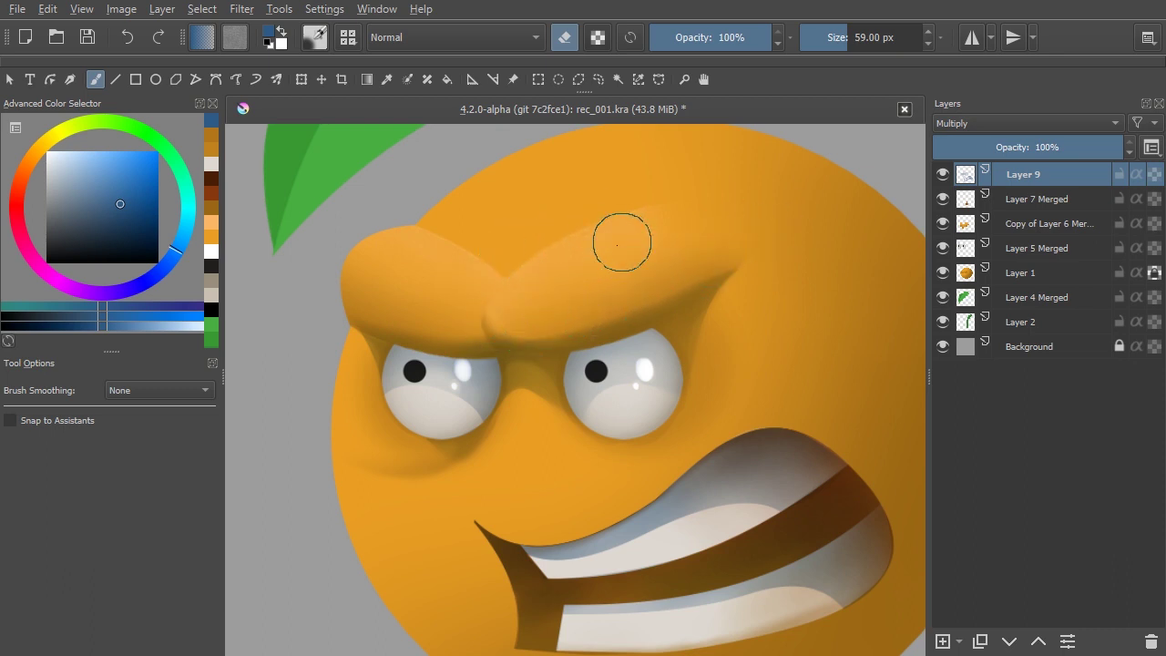
{"action": "scroll", "coordinate": [568, 263], "scroll_direction": "down", "scroll_amount": 4}
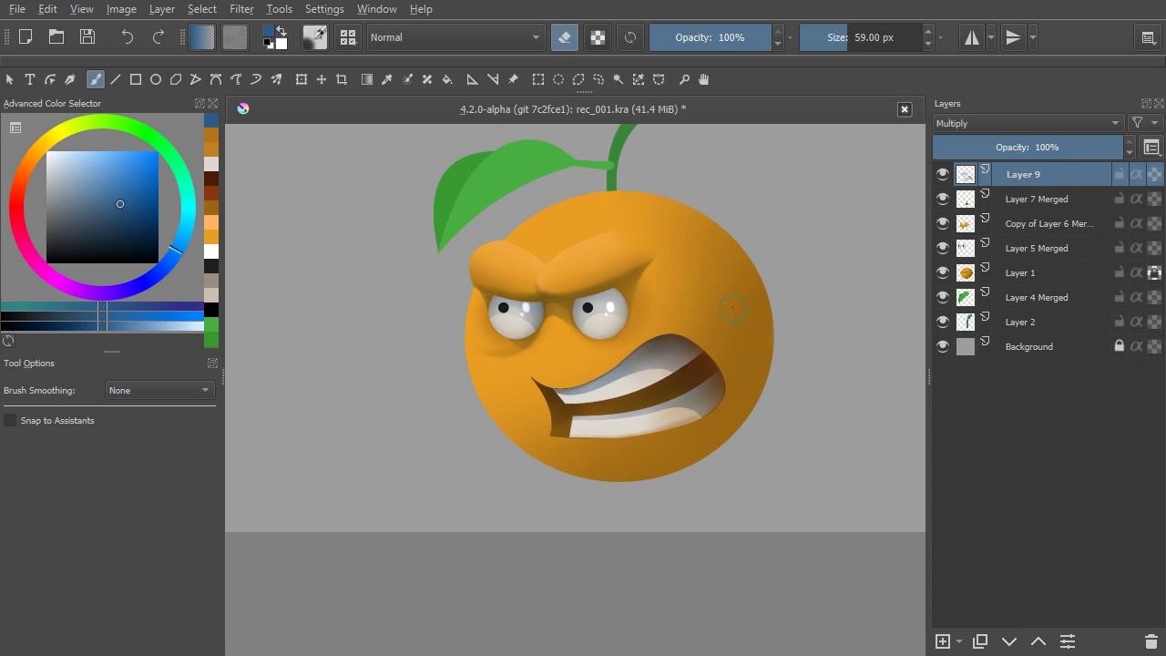
{"action": "left_click_drag", "start_coordinate": [700, 292], "coordinate": [625, 344]}
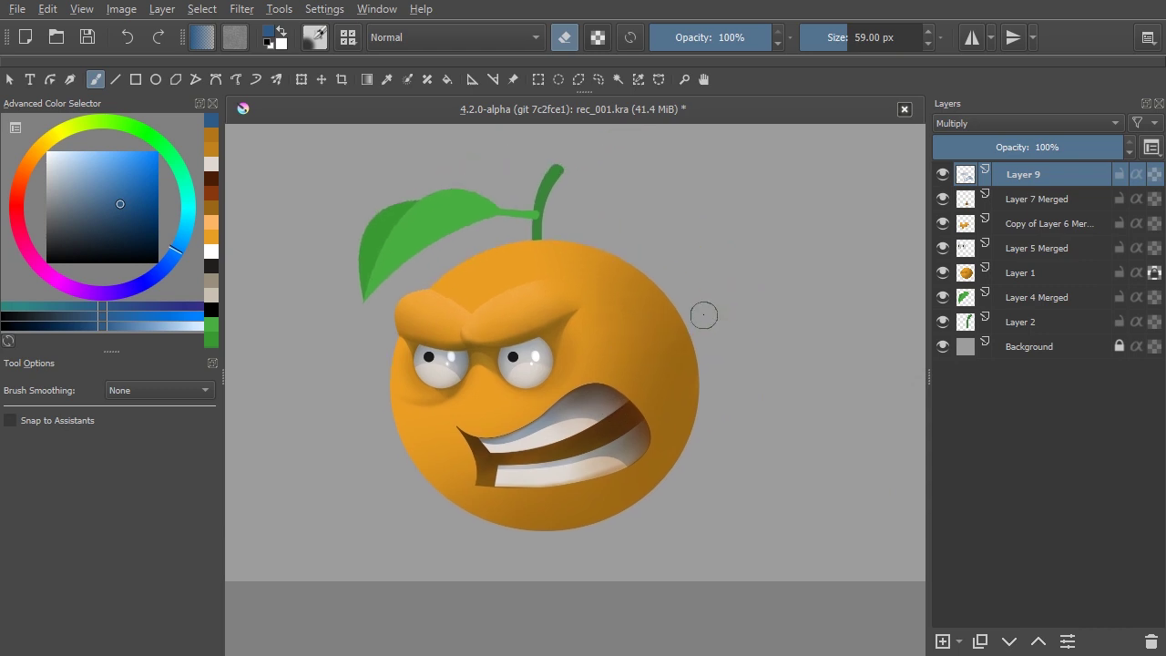